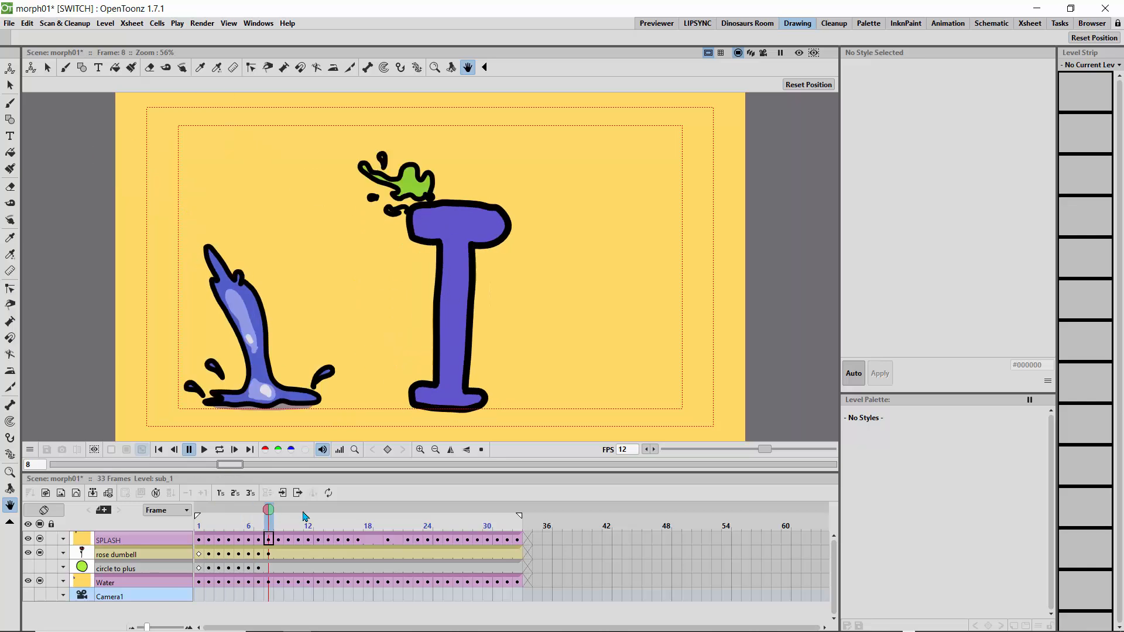
- Scrub through the morph animation from start to end and open the Water column's sub-xsheet
left_click_drag(398, 508, 184, 499)
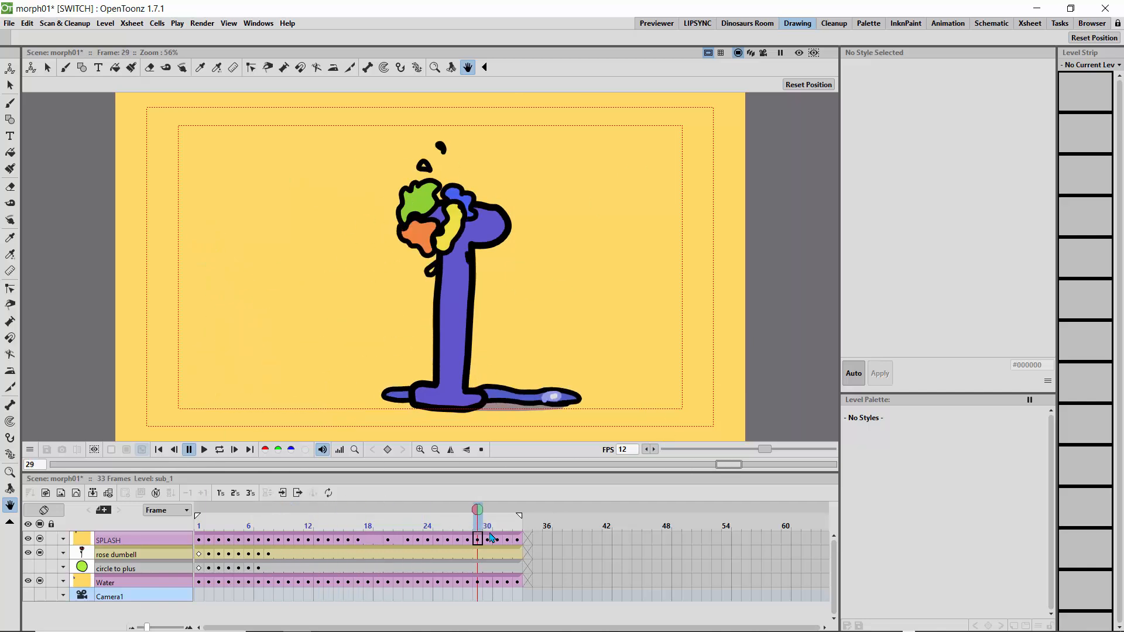
left_click_drag(480, 522, 205, 525)
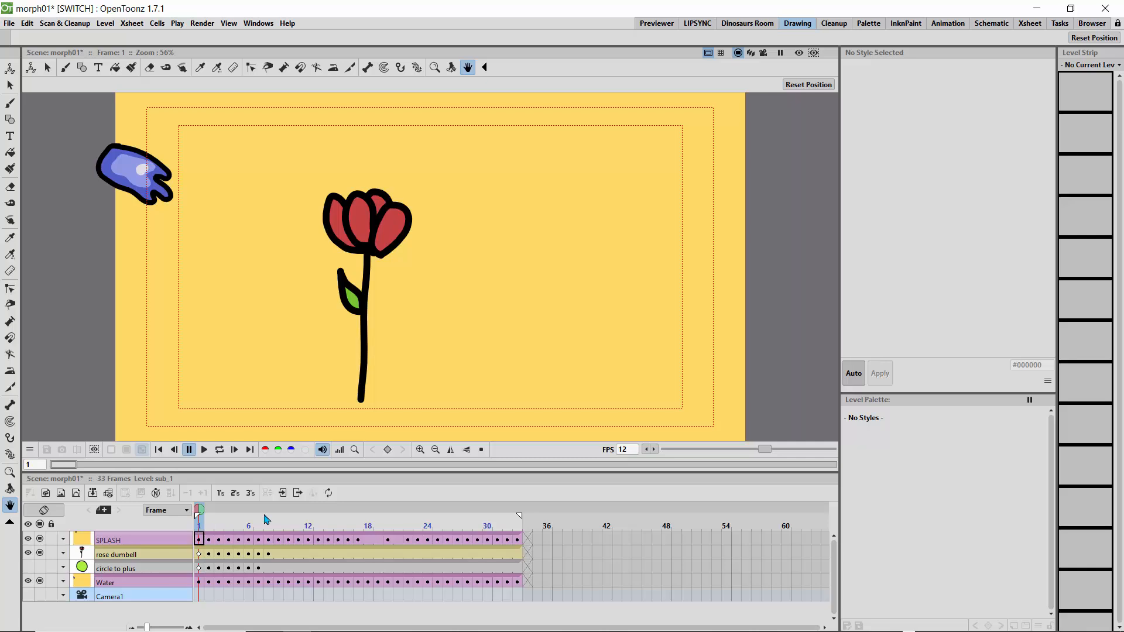
left_click(155, 585)
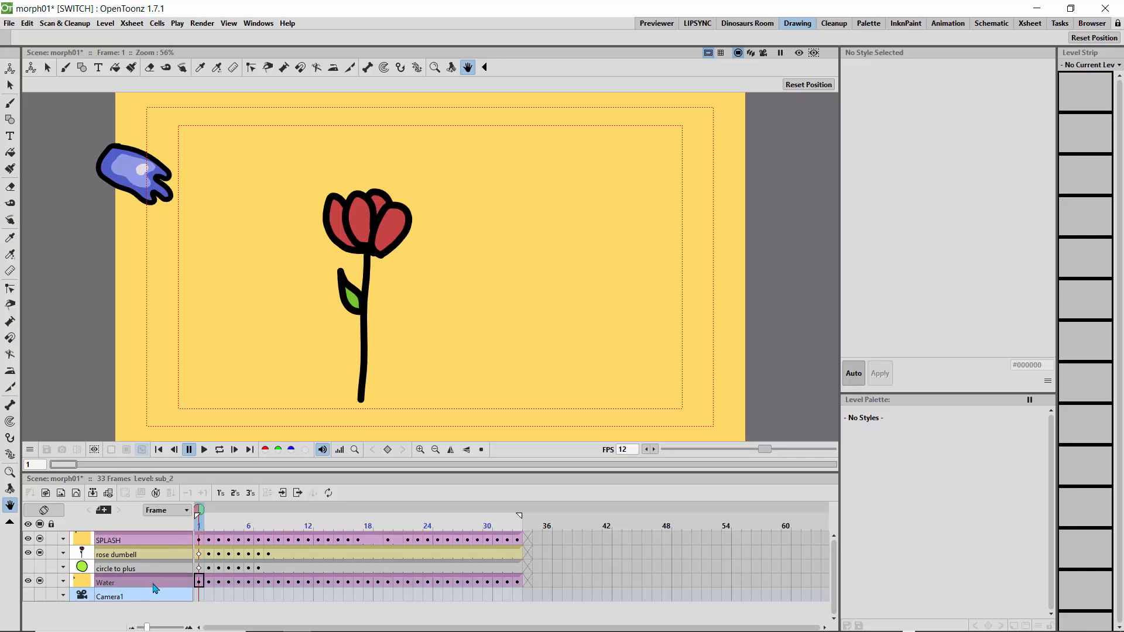
left_click(282, 494)
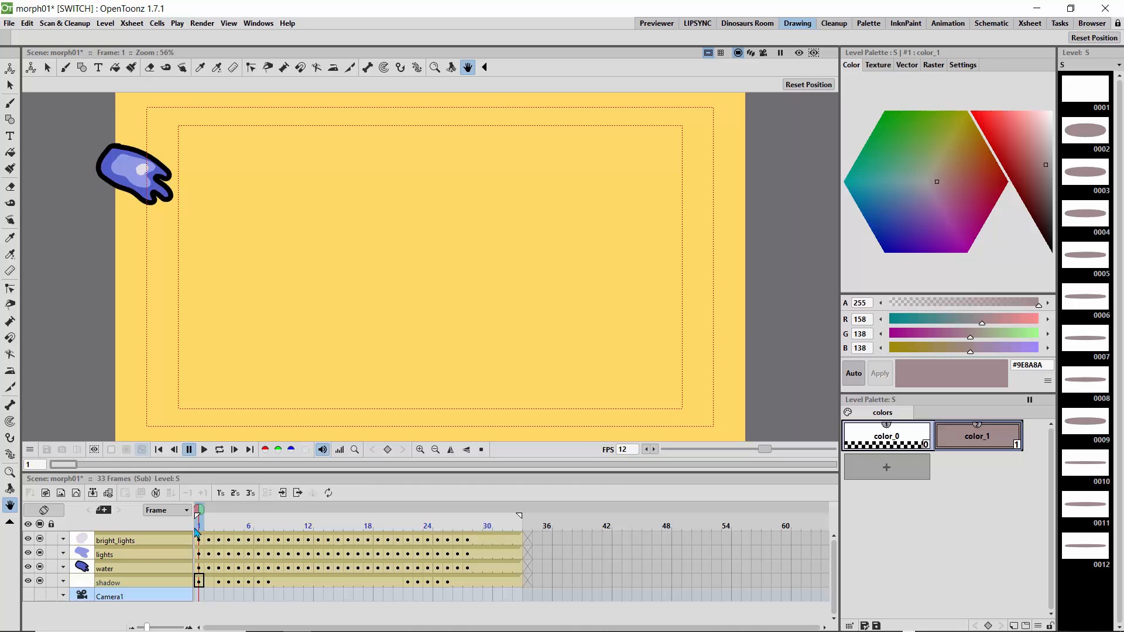
- Hide the bright_lights and lights columns in the viewer, show lights again, and scrub to frame 2
left_click(40, 539)
left_click(40, 553)
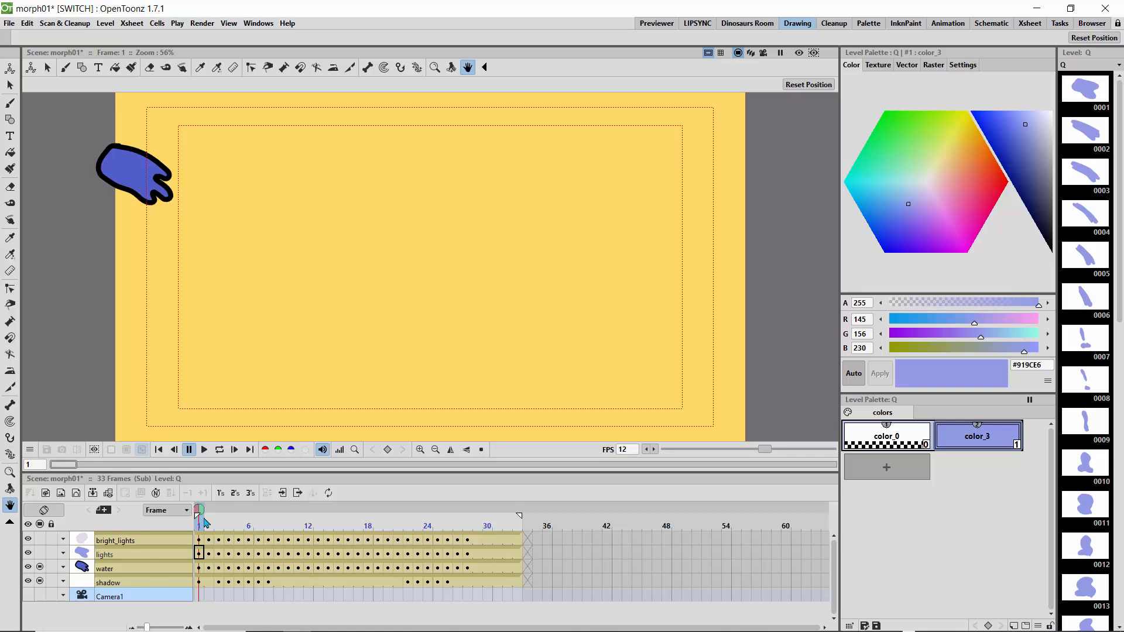
left_click_drag(199, 514, 92, 548)
left_click(40, 558)
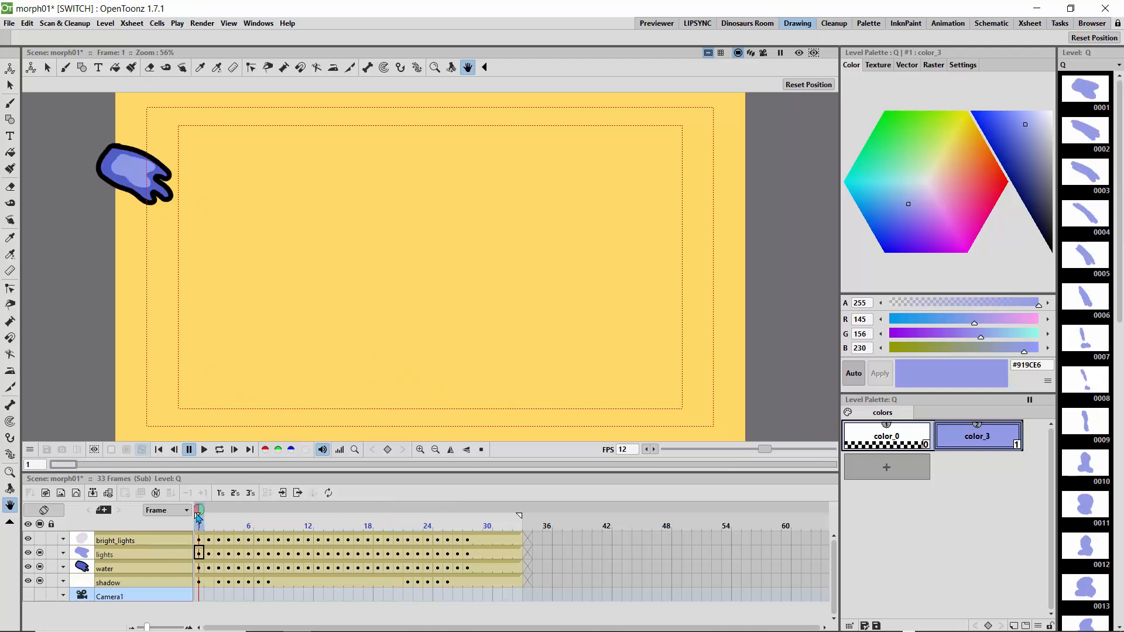
mouse_move(199, 513)
left_mouse_down()
mouse_move(447, 518)
mouse_move(211, 521)
left_mouse_up()
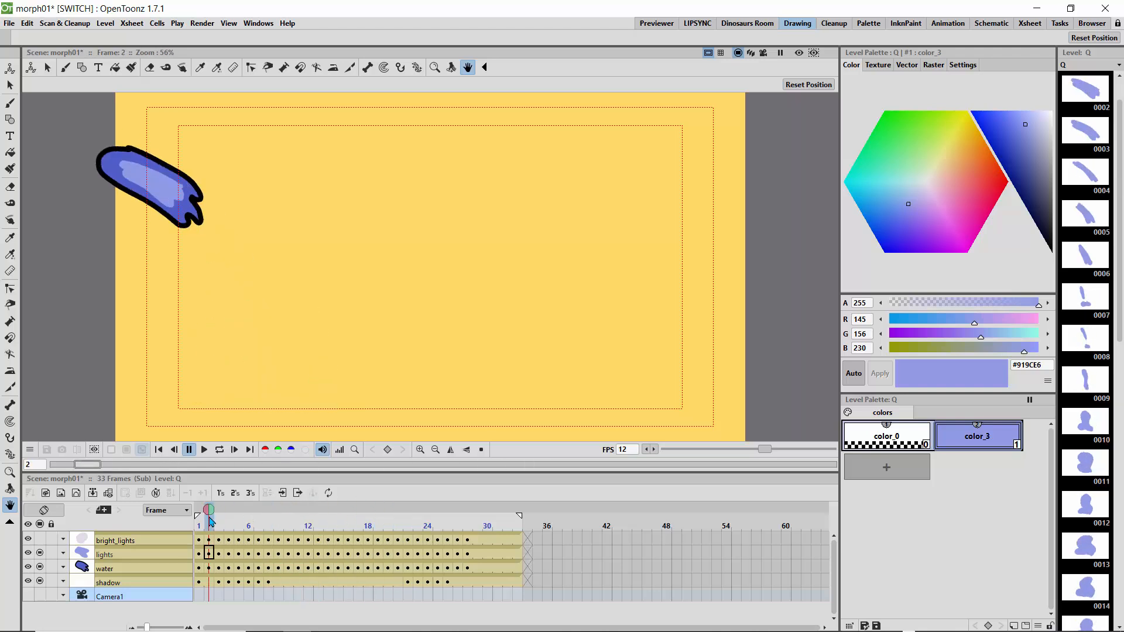
- Set the Fill tool to Areas mode and recolour the lights level's color_3 style to light lavender #C1B8E6
left_click(10, 152)
left_click(189, 85)
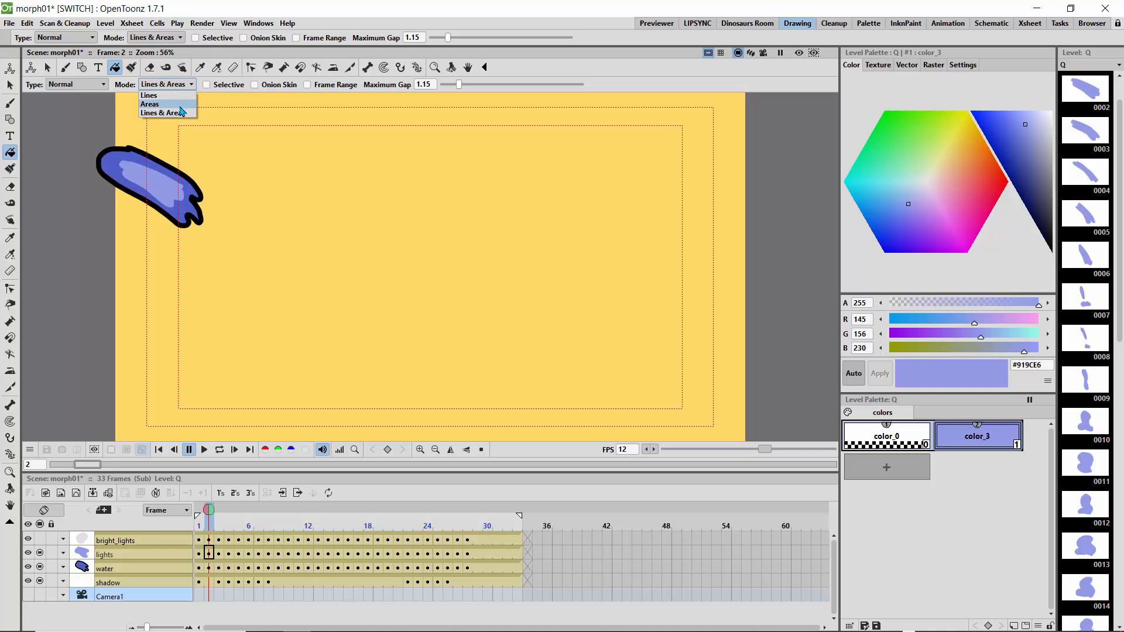
left_click(169, 105)
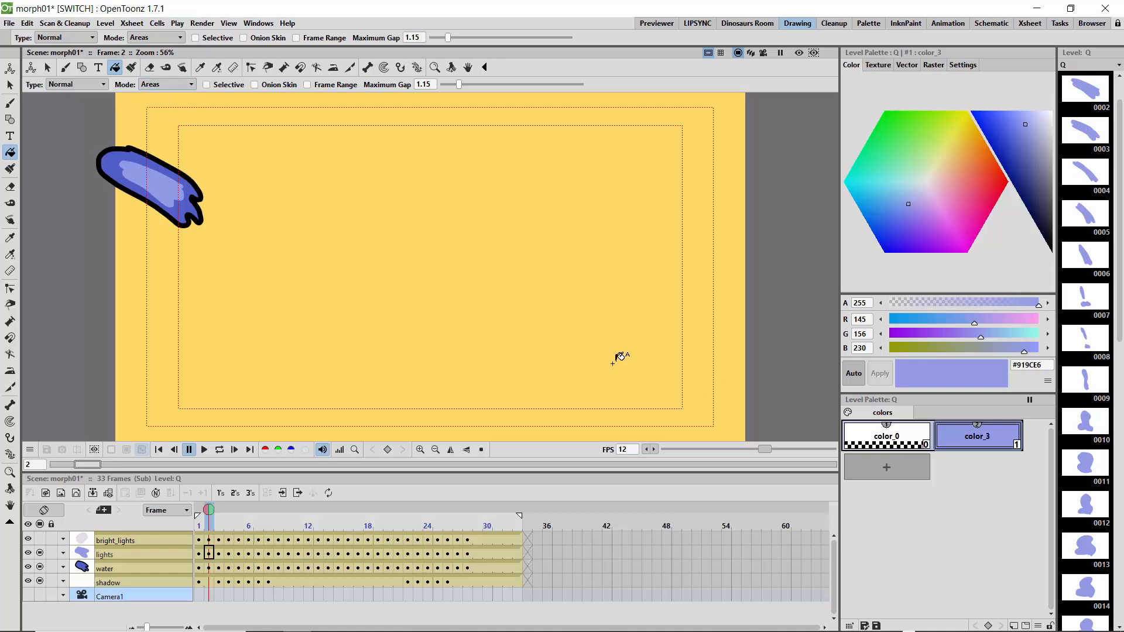
left_click(930, 199)
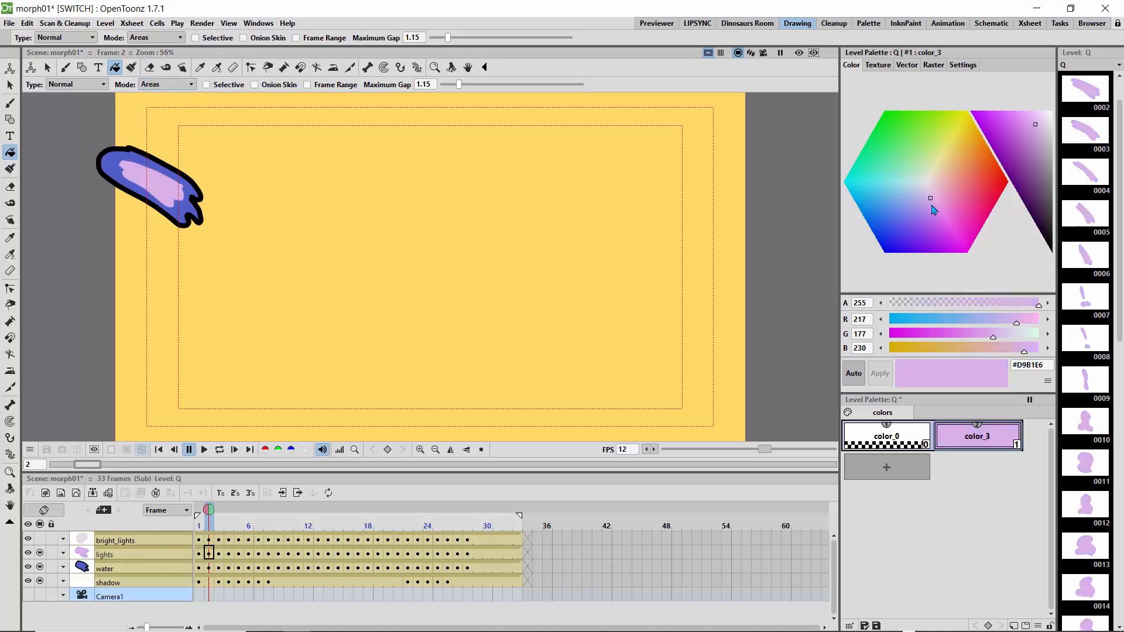
left_click(920, 196)
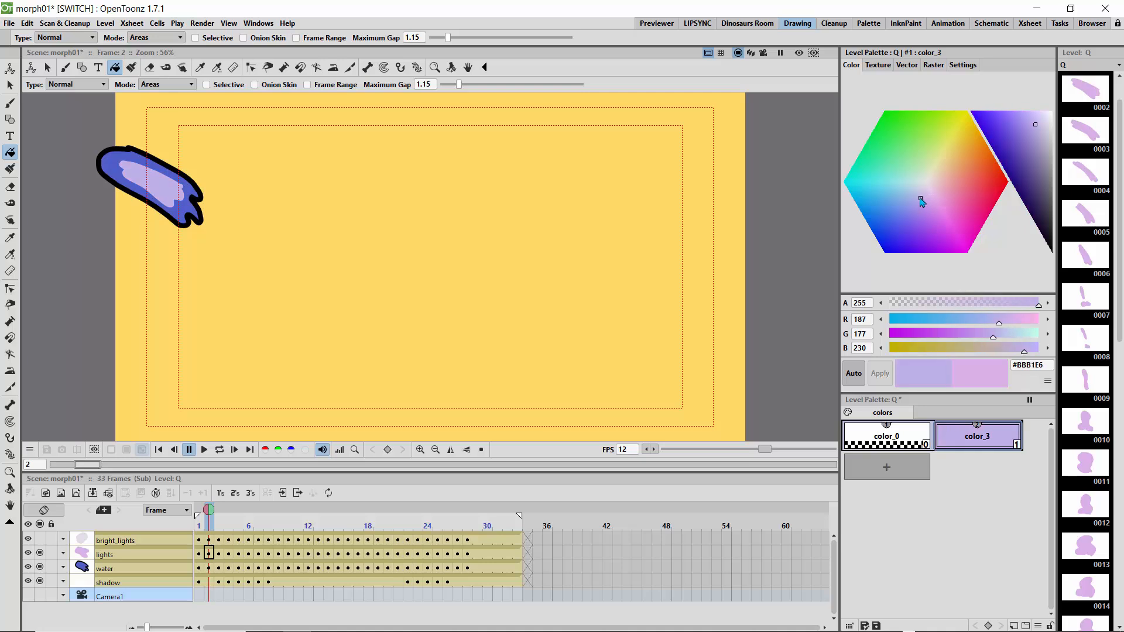
- Add a light green #B8E6A8 style to the lights palette and fill the highlight in frame 2 with it
left_click(899, 467)
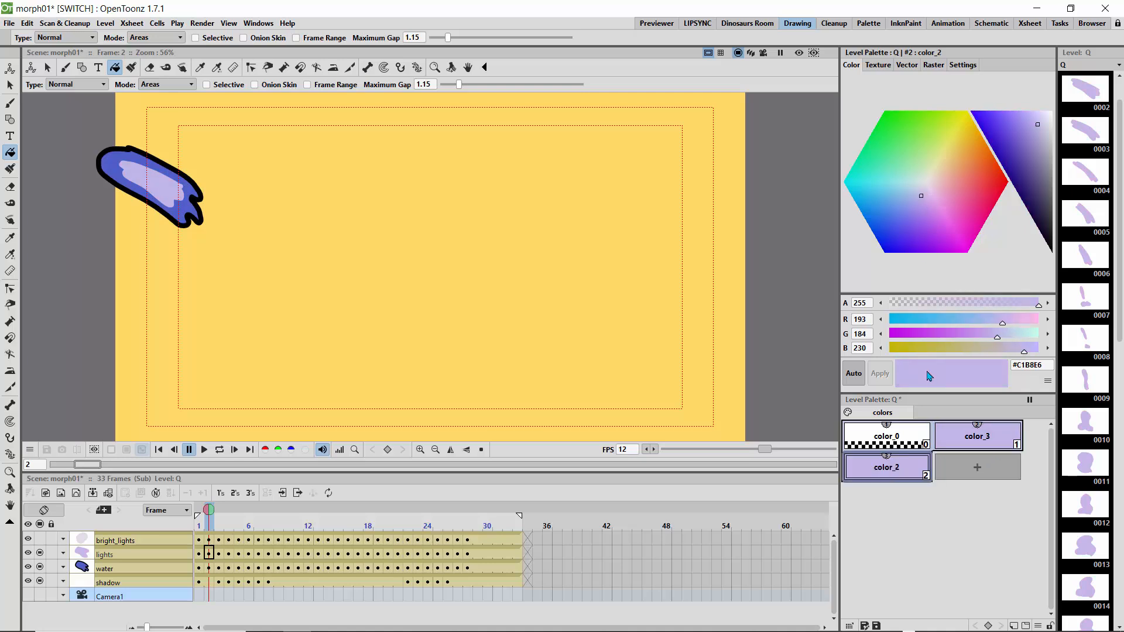
left_click(921, 162)
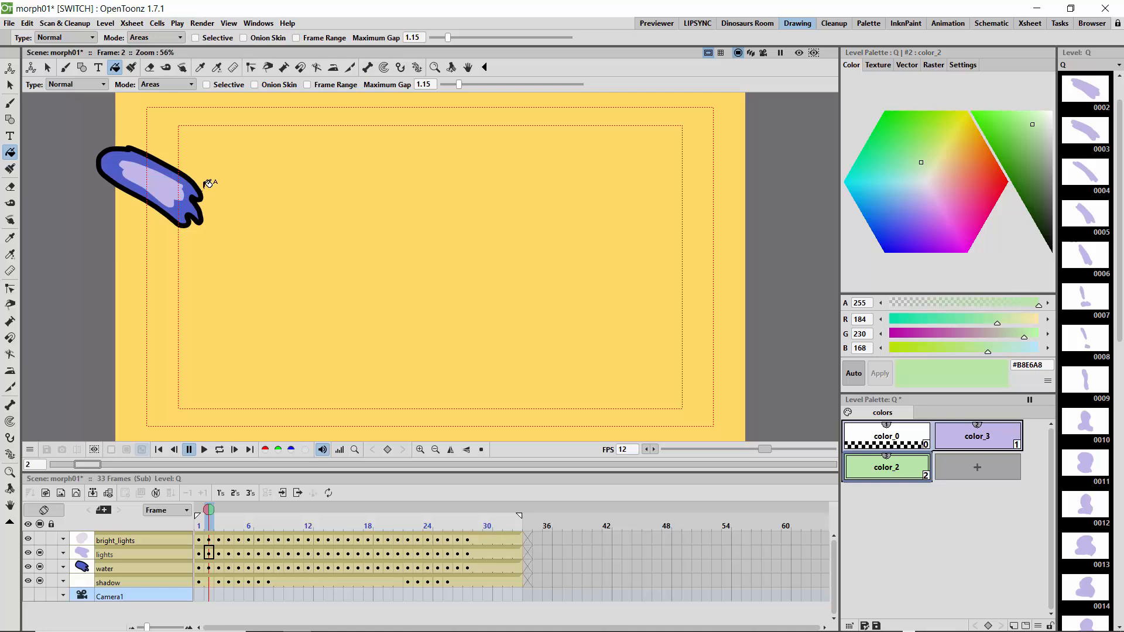
left_click(161, 183)
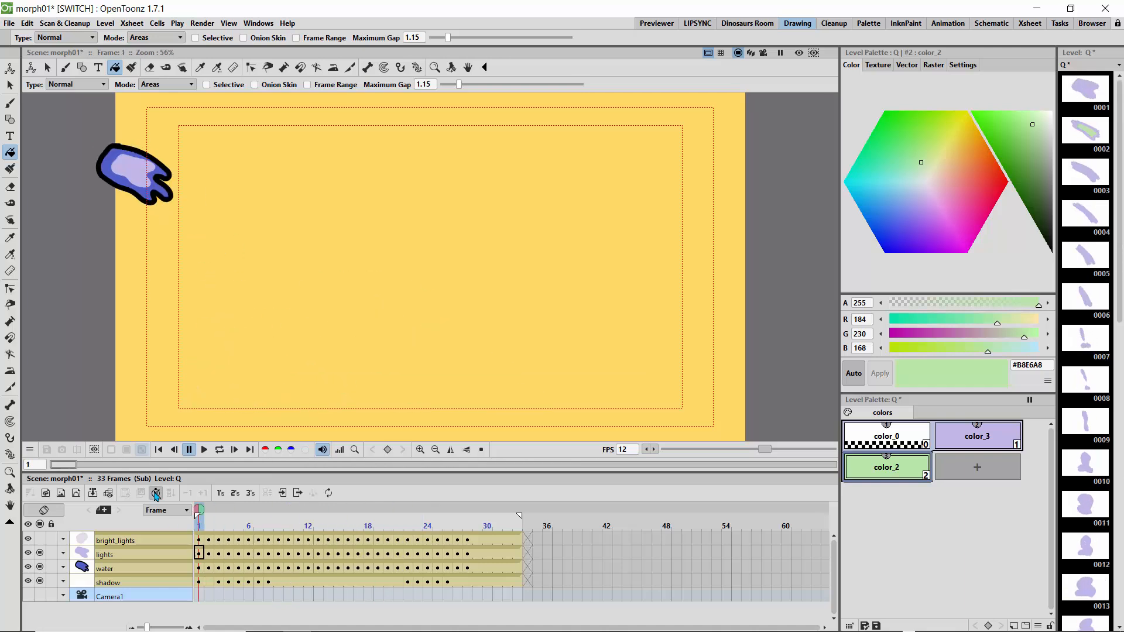
- Undo the green highlight fill and the addition of the green palette style
key("ctrl+z")
key("ctrl+z")
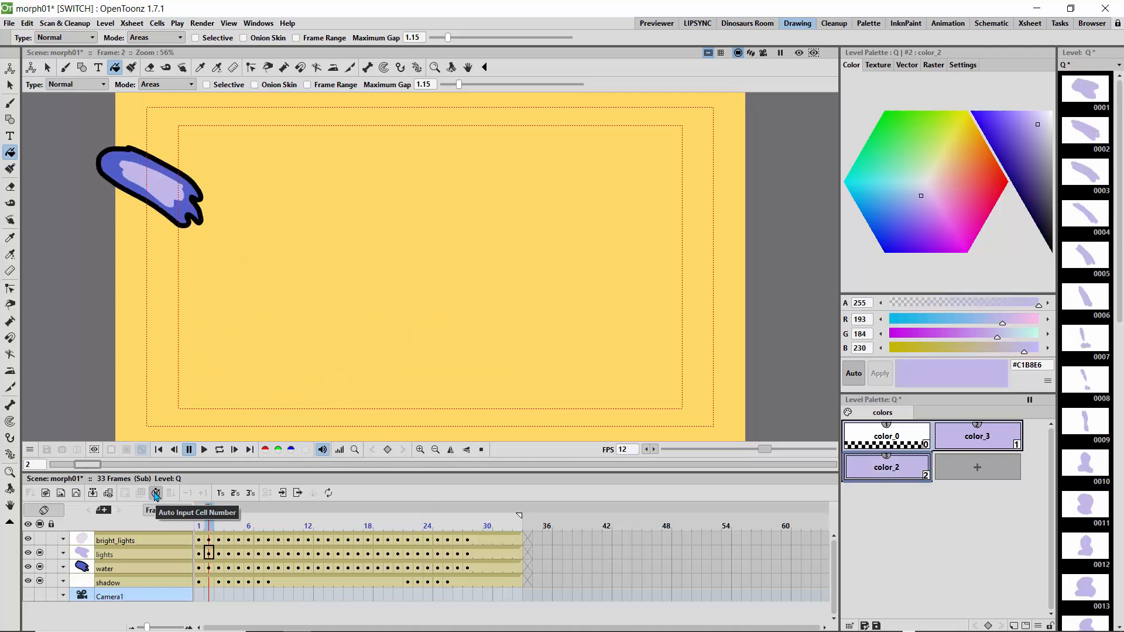
key("ctrl+z")
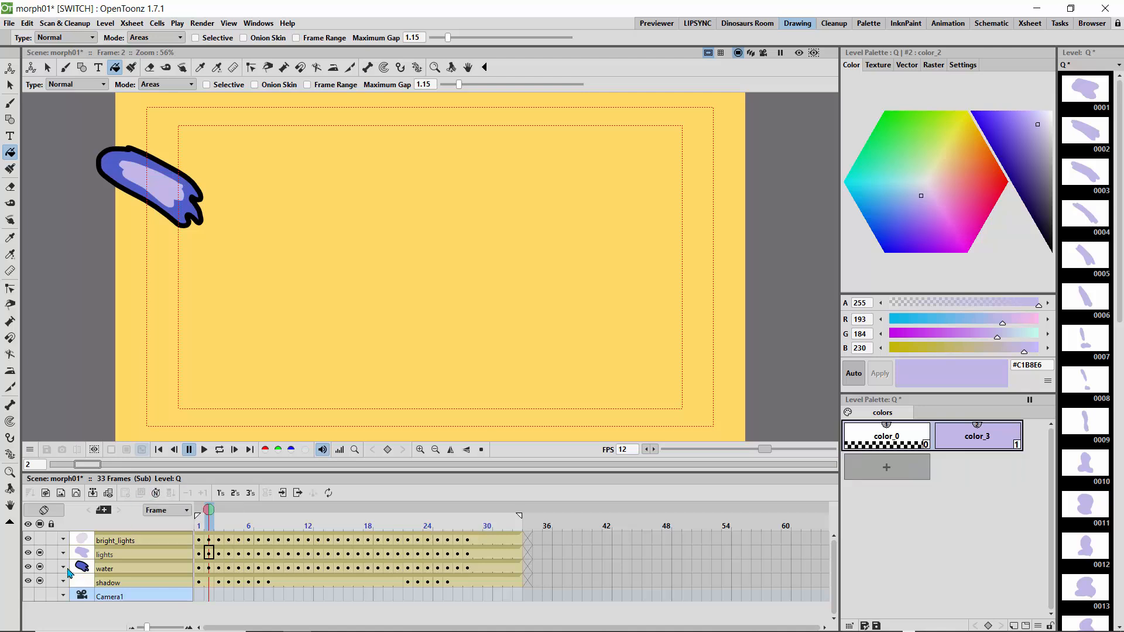
- Show the bright_lights column again, play the rendered preview of the glowing water in a loop, and turn the preview off
left_click(40, 542)
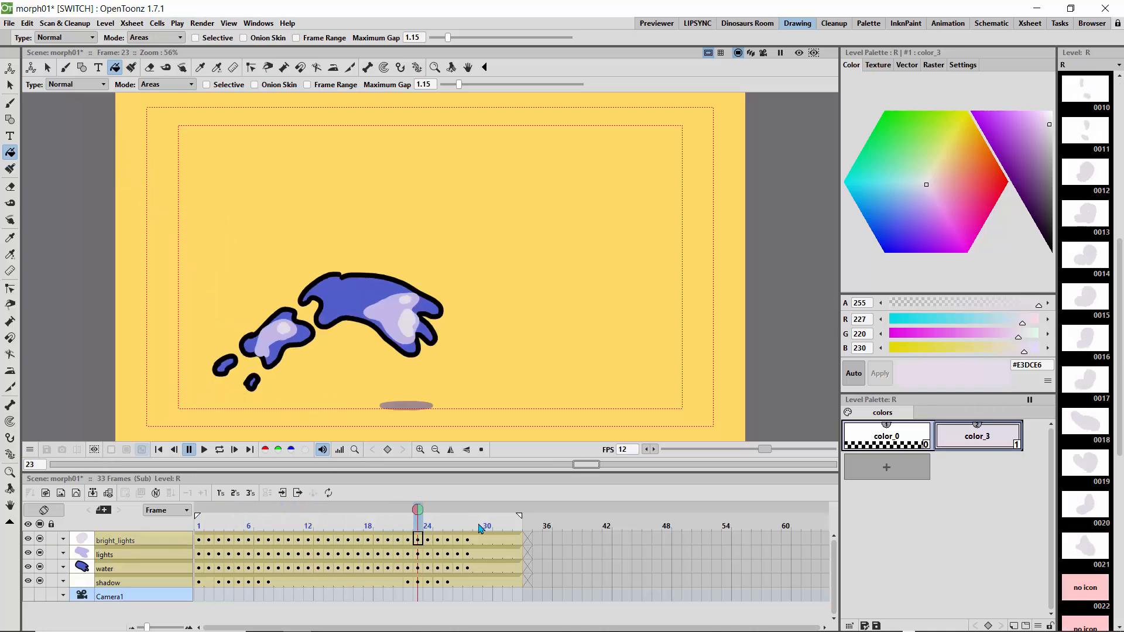
left_click_drag(395, 520, 208, 527)
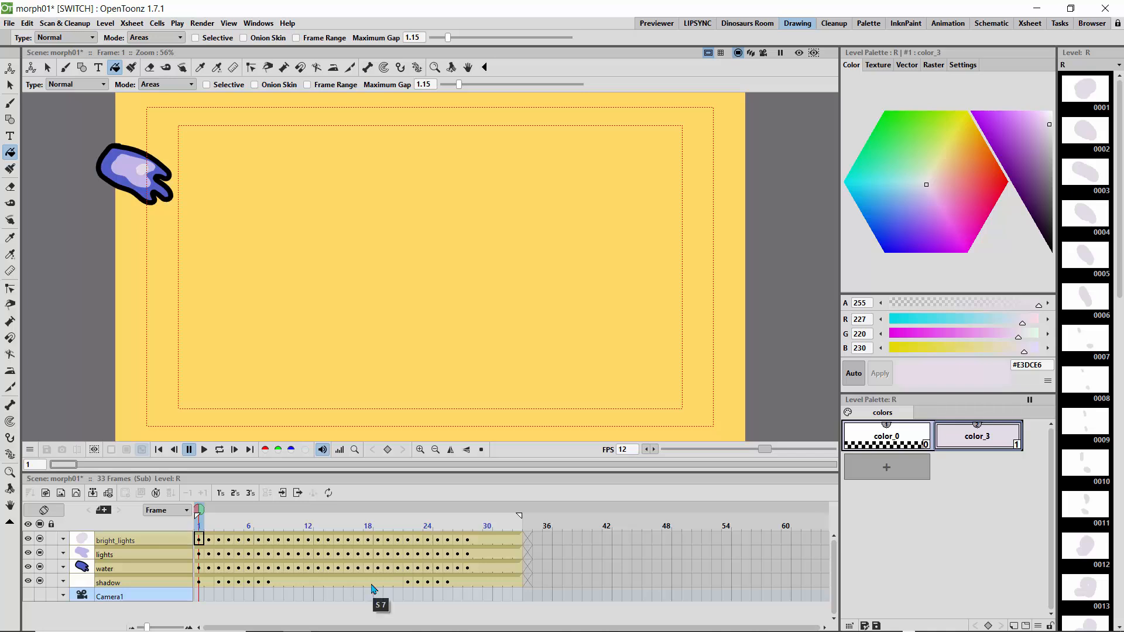
left_click(799, 53)
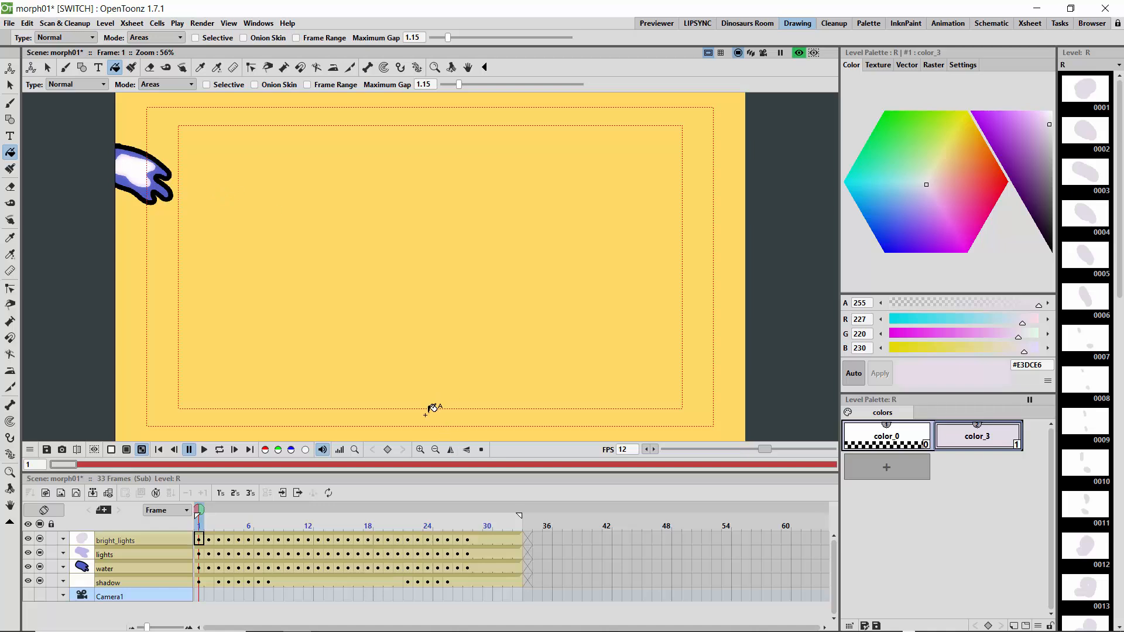
left_click(219, 451)
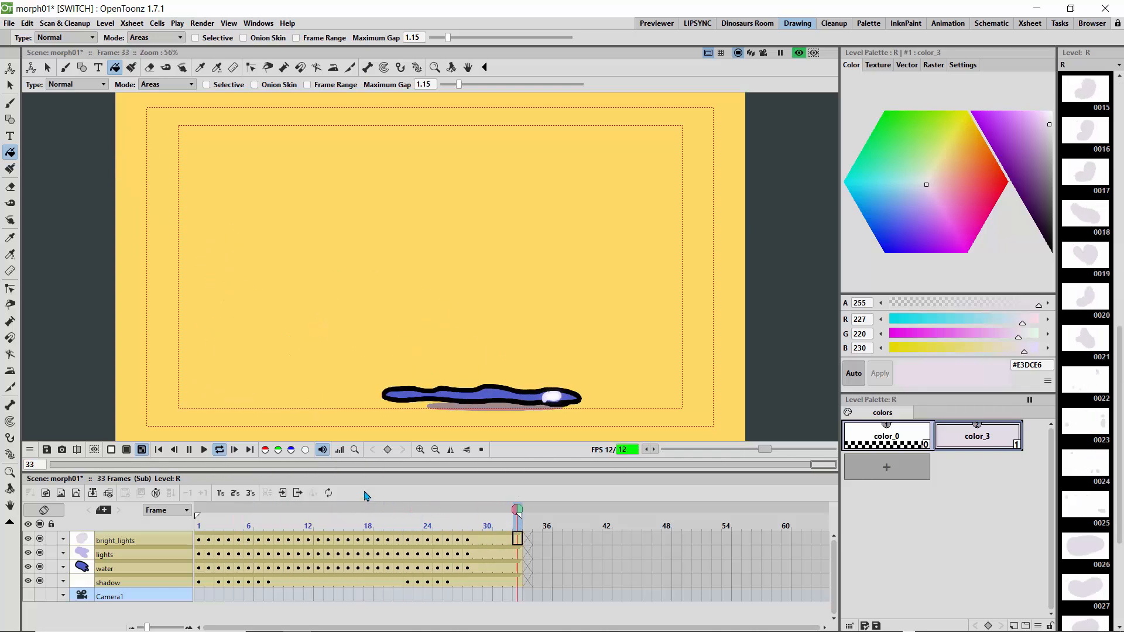
left_click(799, 54)
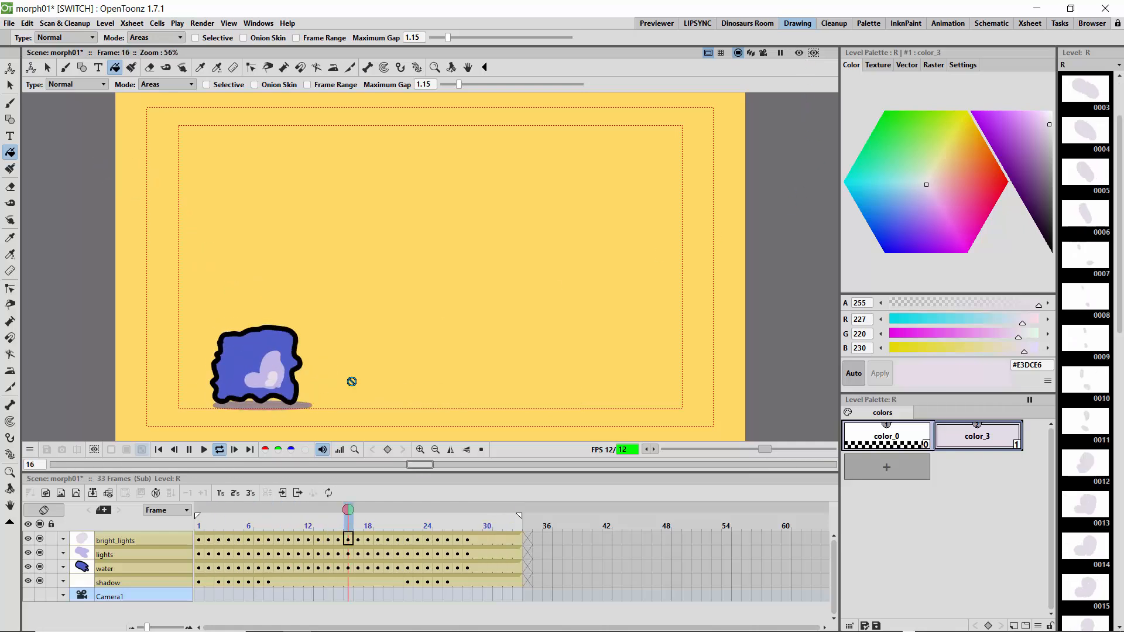
- Switch to the Schematic room and maximize the Fx Schematic to view the whole water node network
left_click(989, 24)
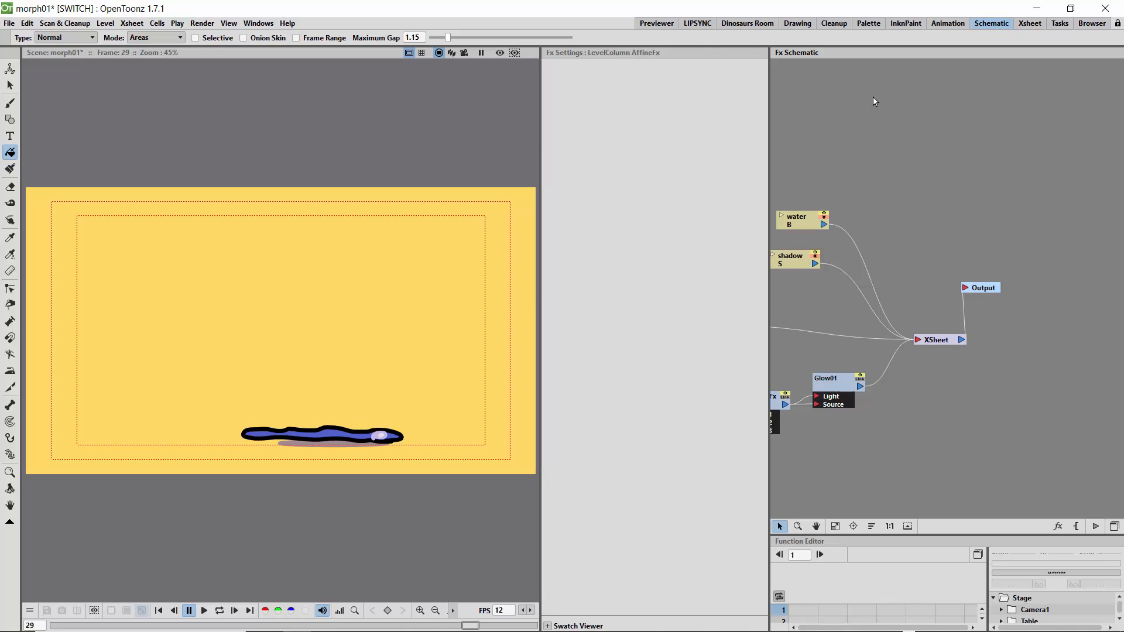
key("grave")
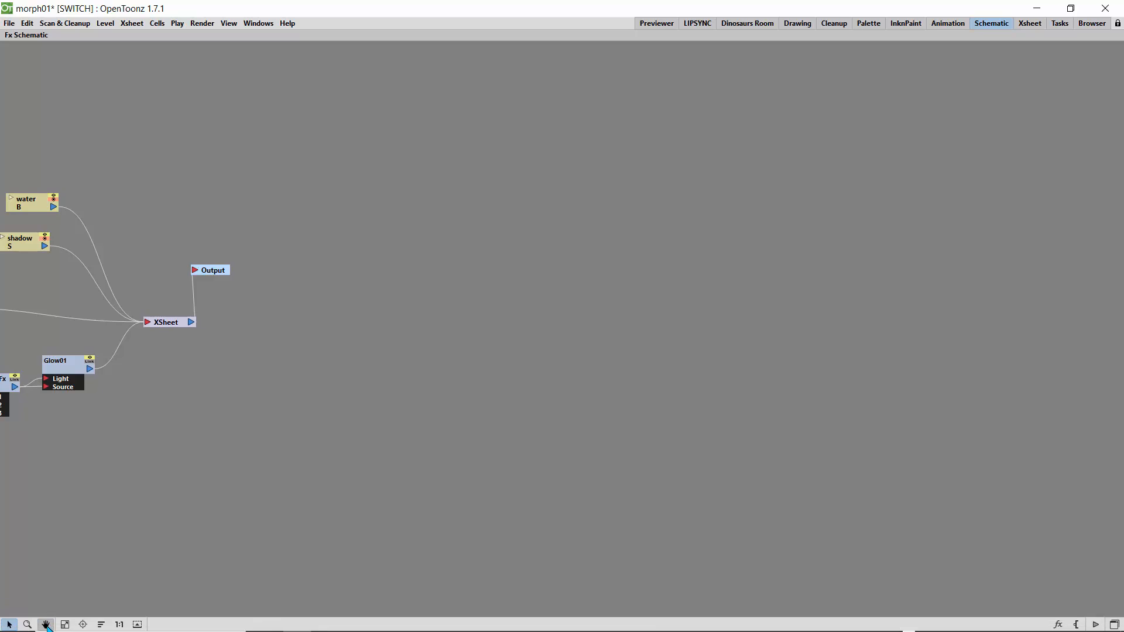
left_click(46, 625)
left_click_drag(232, 409, 595, 433)
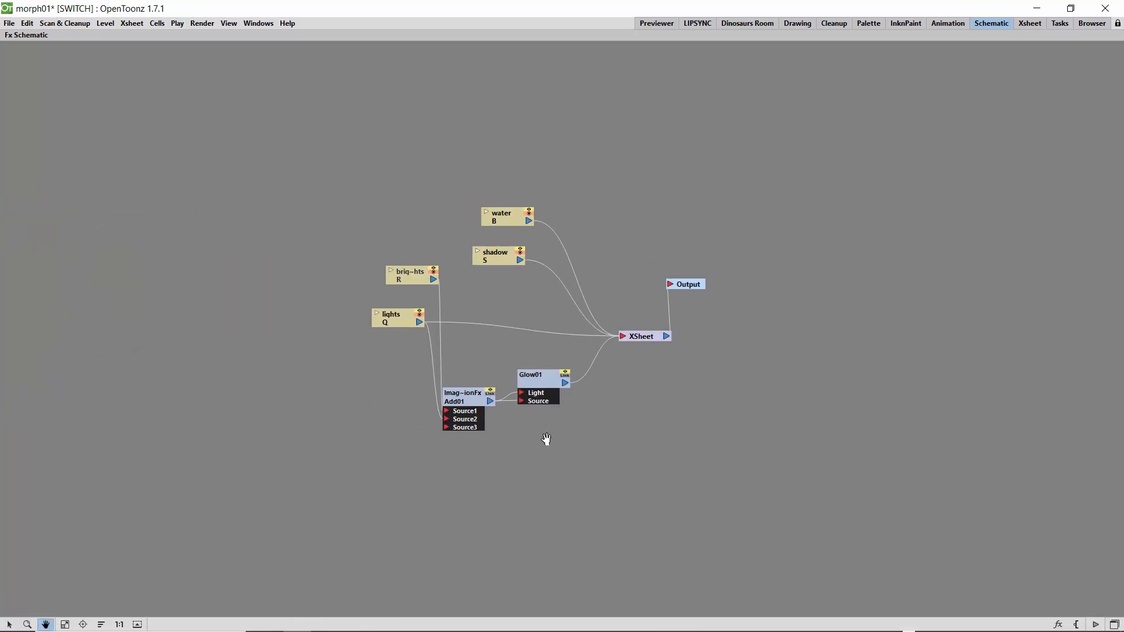
left_click_drag(412, 273, 388, 243)
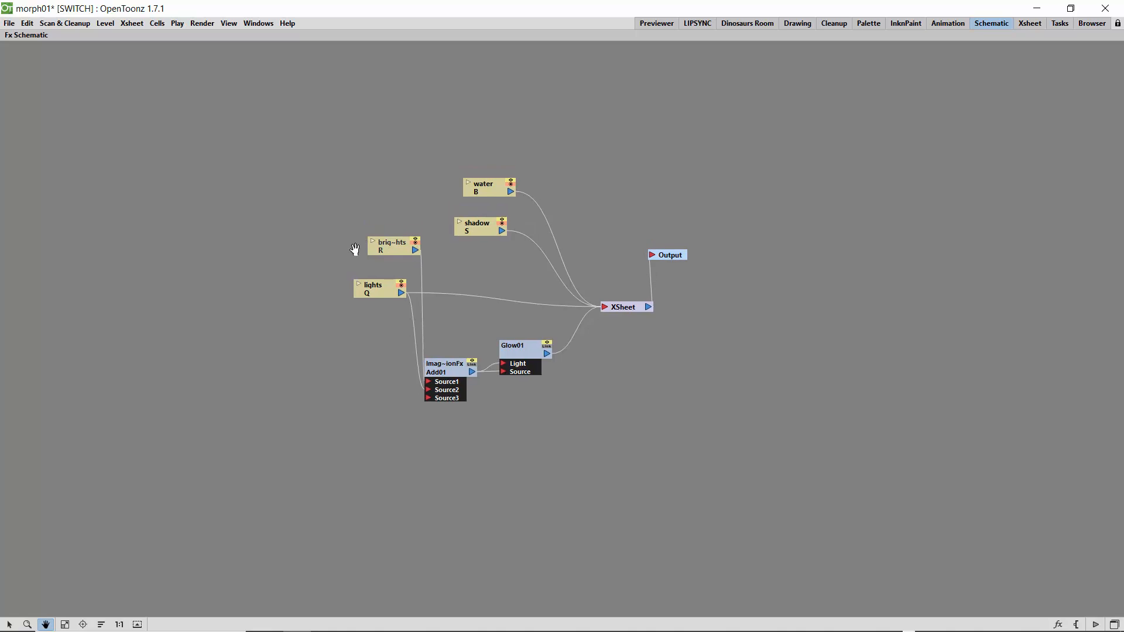
- Spread apart the bright_lights, lights, Add01 and Glow01 nodes in the Fx Schematic, and return to the Drawing room
left_click(9, 625)
left_click_drag(386, 257, 357, 200)
left_click_drag(374, 288, 284, 294)
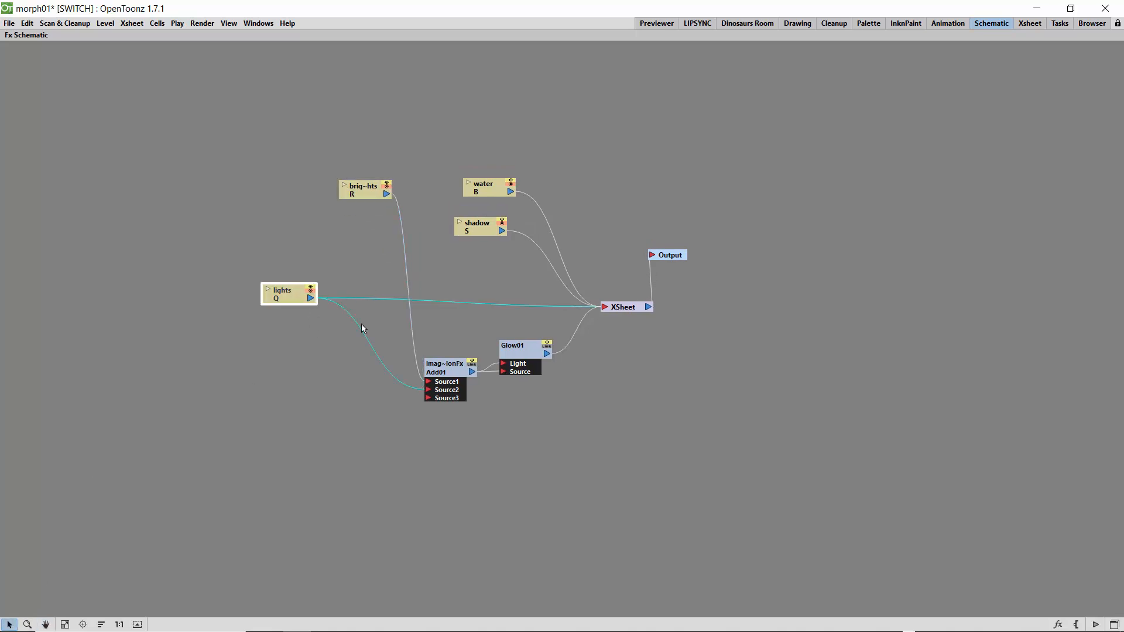
left_click_drag(446, 370, 426, 390)
left_click_drag(519, 350, 510, 350)
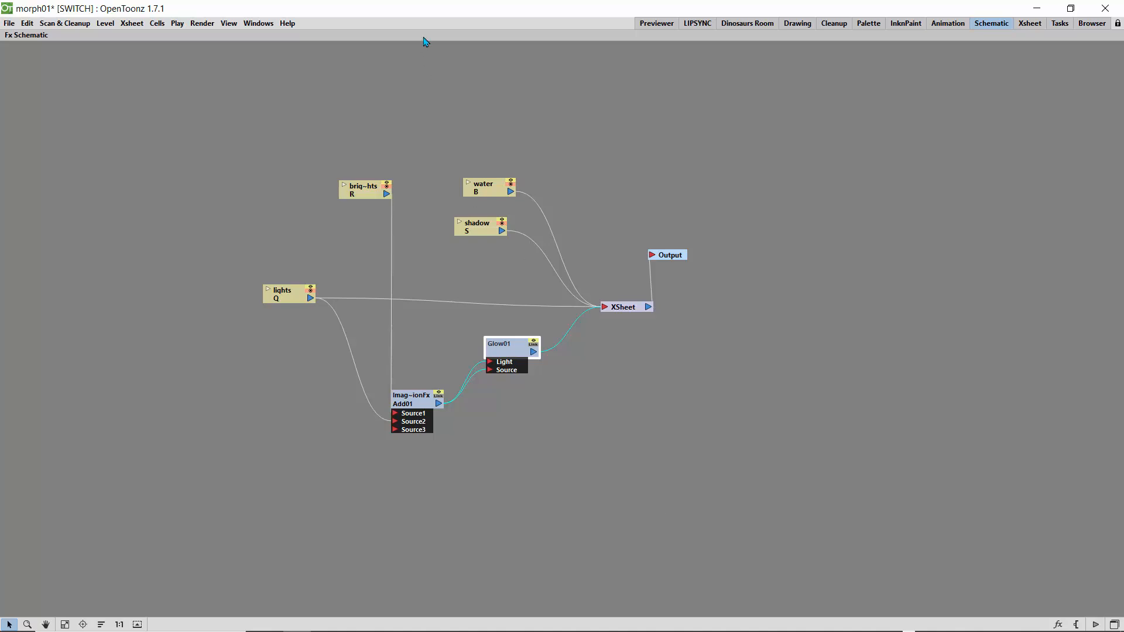
key("grave")
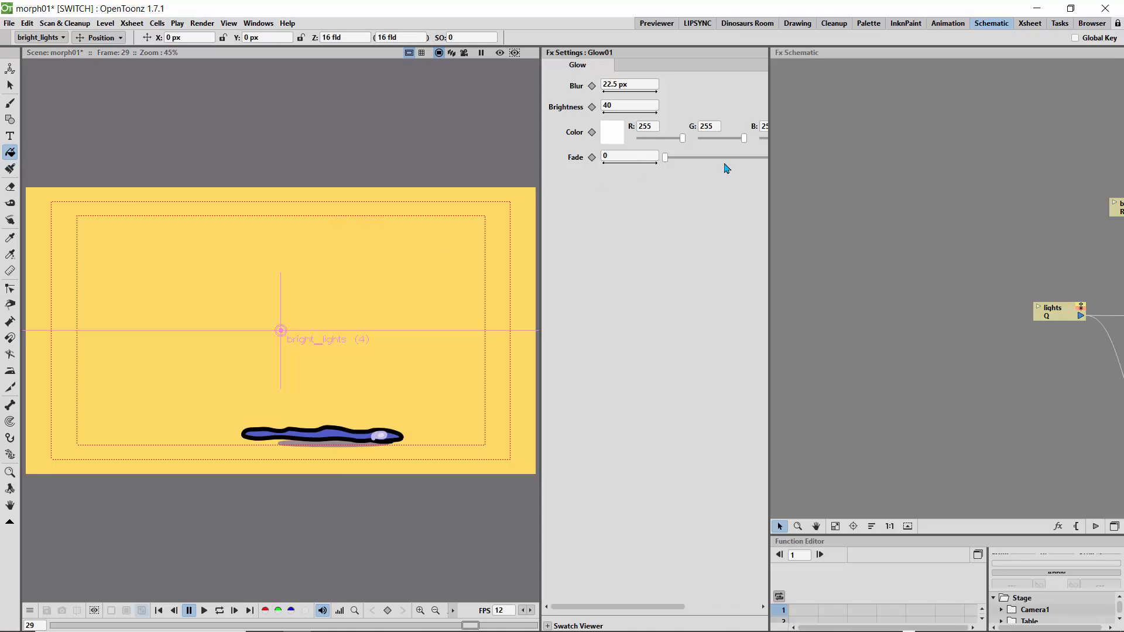
left_click(798, 25)
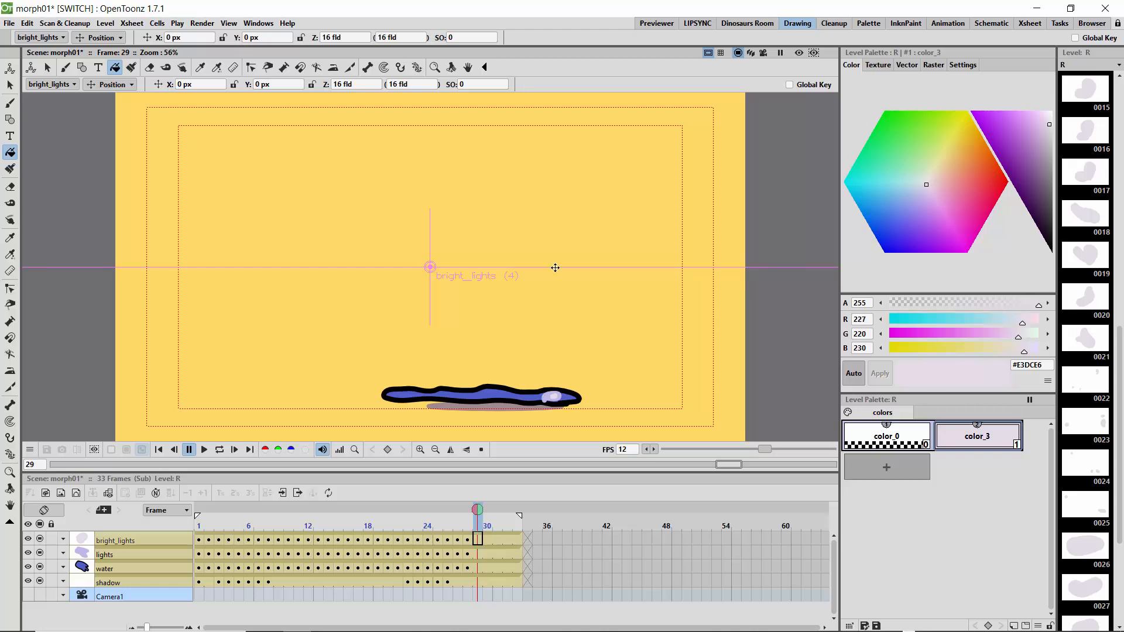
- Create a new project named "doodless" with the default folders, saving all changes to the current scene
left_click(10, 24)
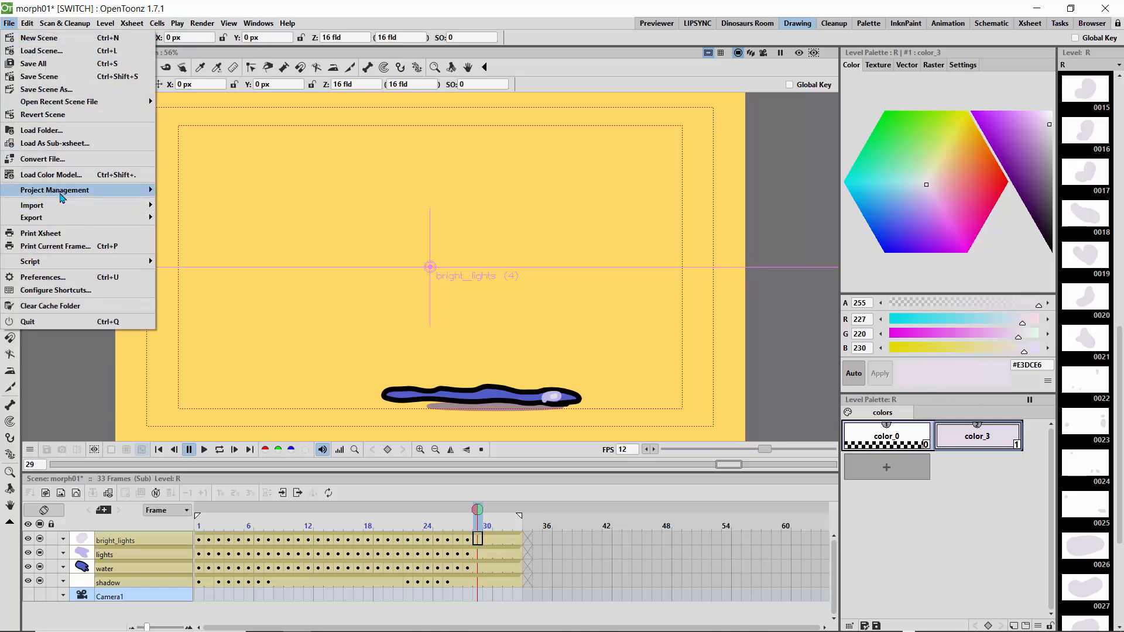
mouse_move(63, 197)
left_click(193, 190)
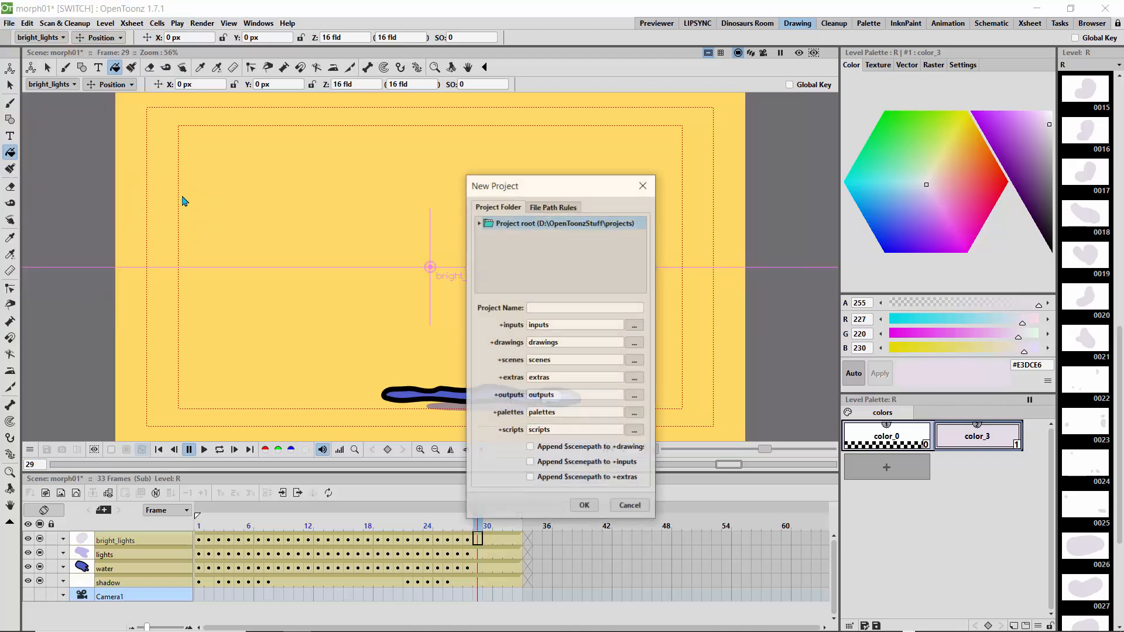
left_click(560, 311)
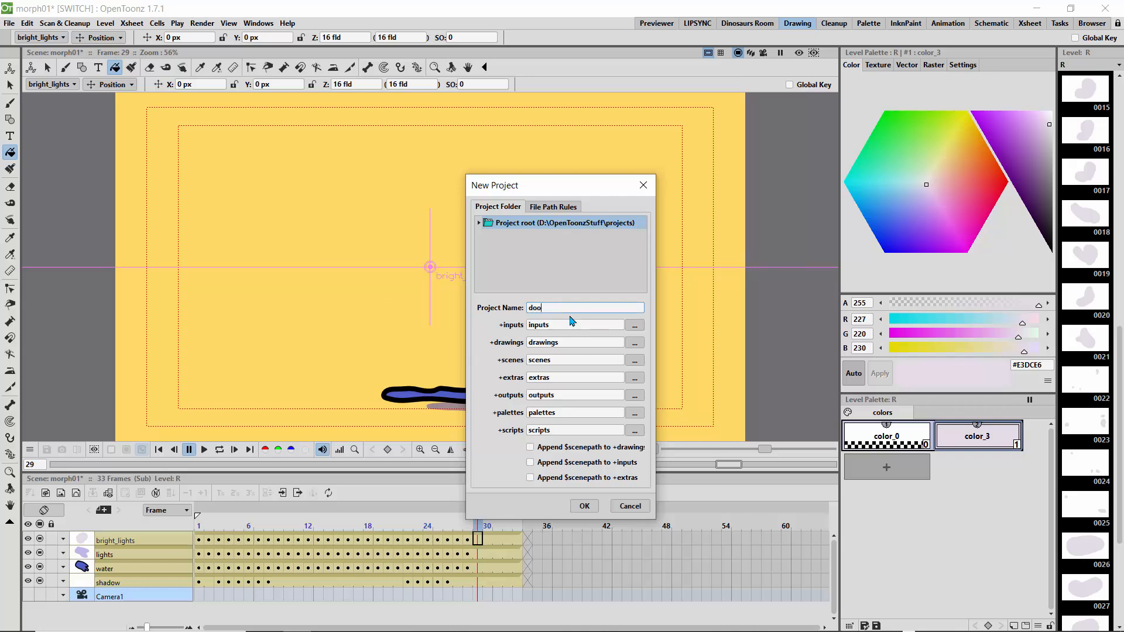
type("doodles")
left_click(582, 507)
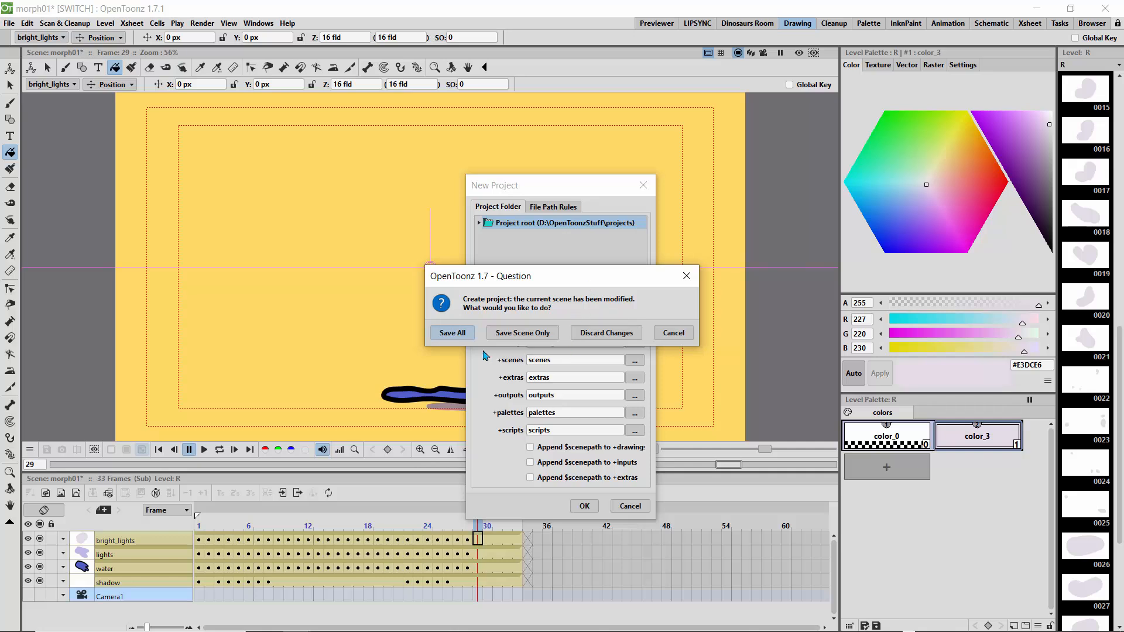
left_click(454, 334)
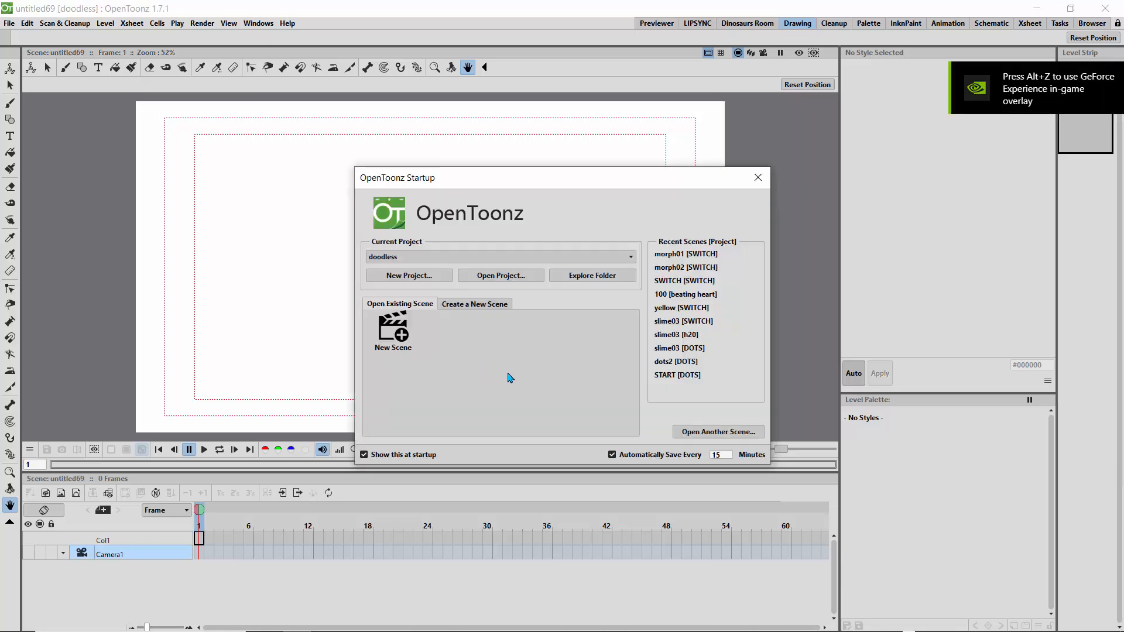
- Create a new scene named "100d" with the InstagramTiktok 1800x3200 camera size and a frame rate of 12
left_click(396, 345)
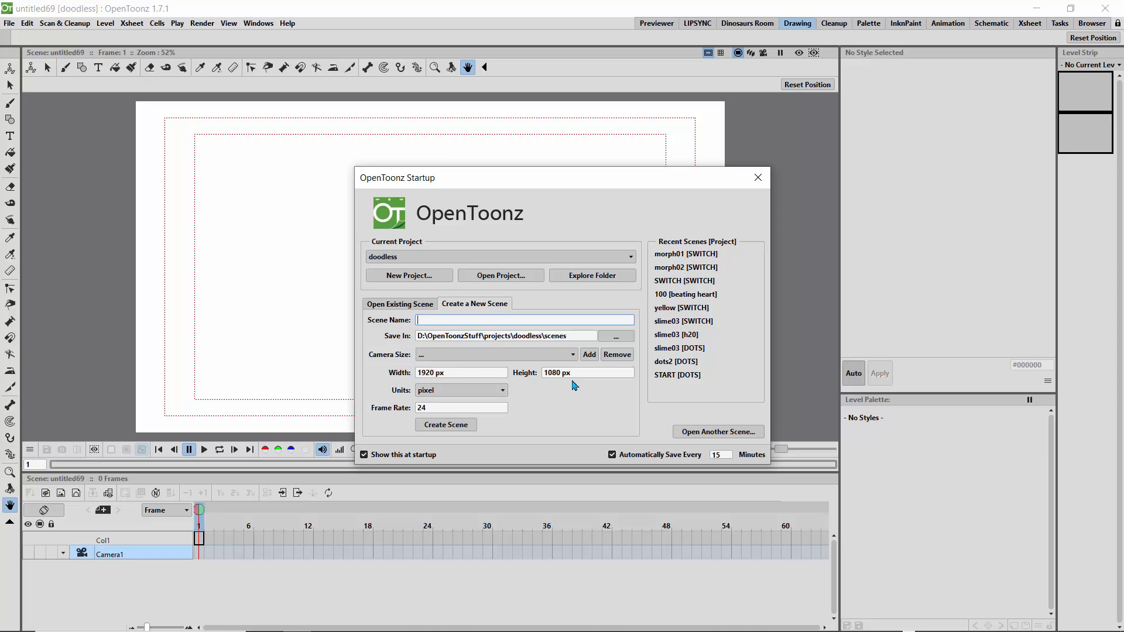
left_click(563, 356)
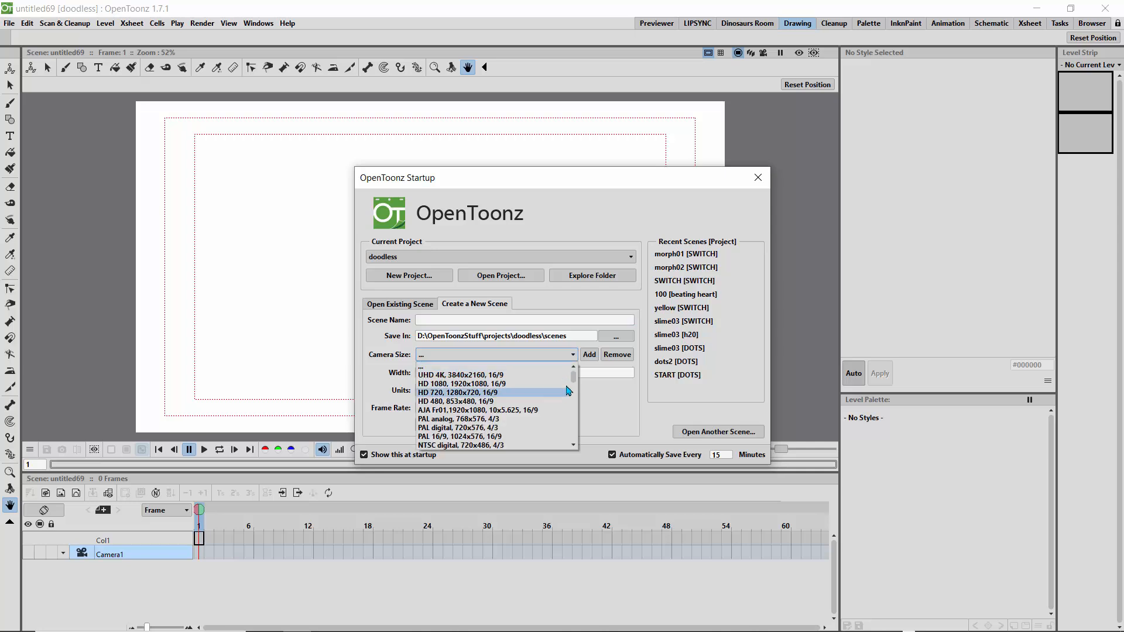
left_click_drag(574, 381, 579, 441)
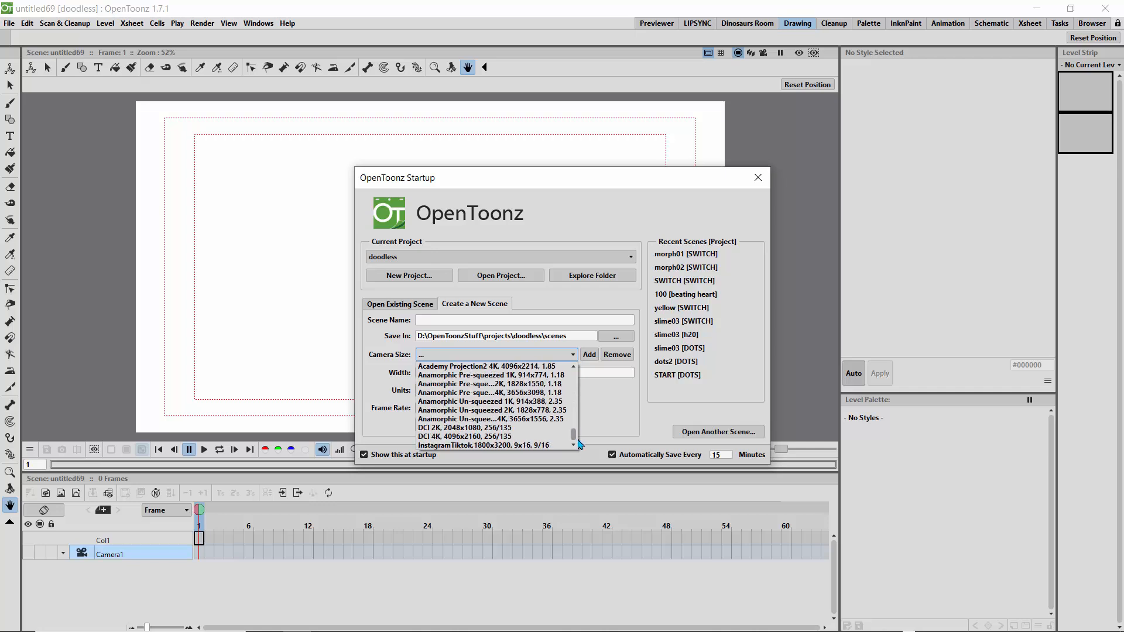
left_click(484, 446)
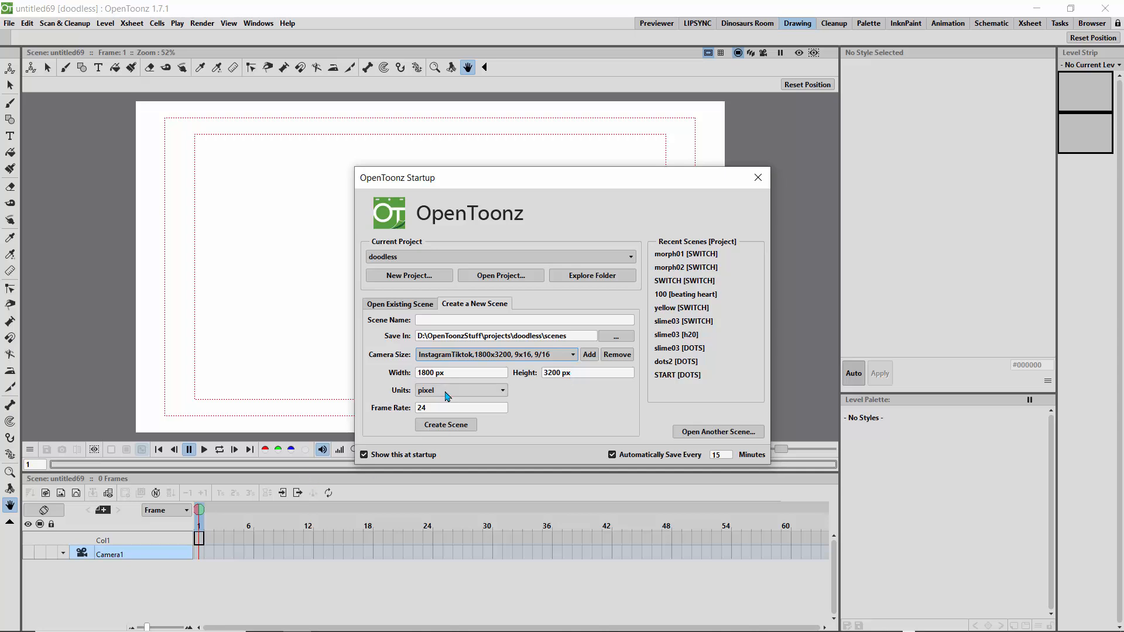
double_click(431, 405)
type("12")
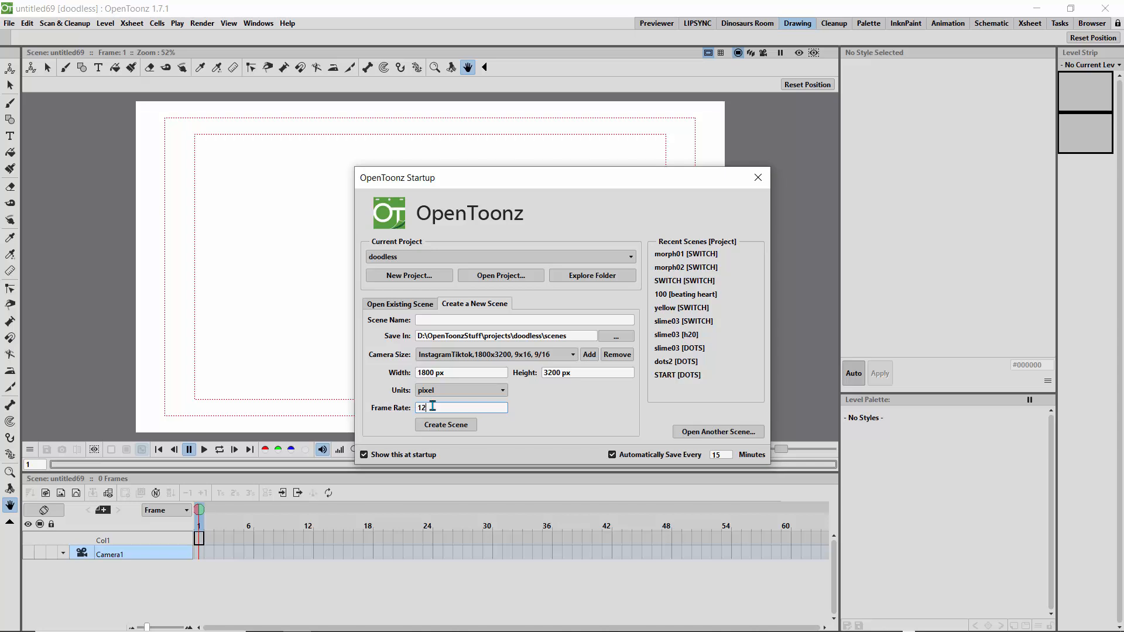
left_click(504, 319)
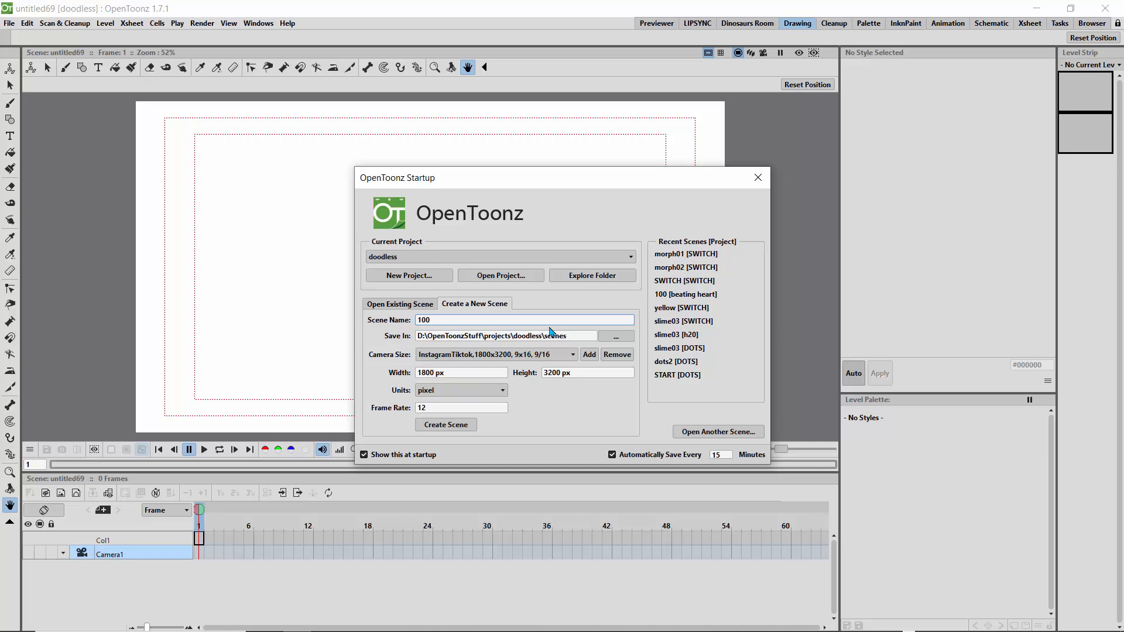
type("100d")
left_click(457, 427)
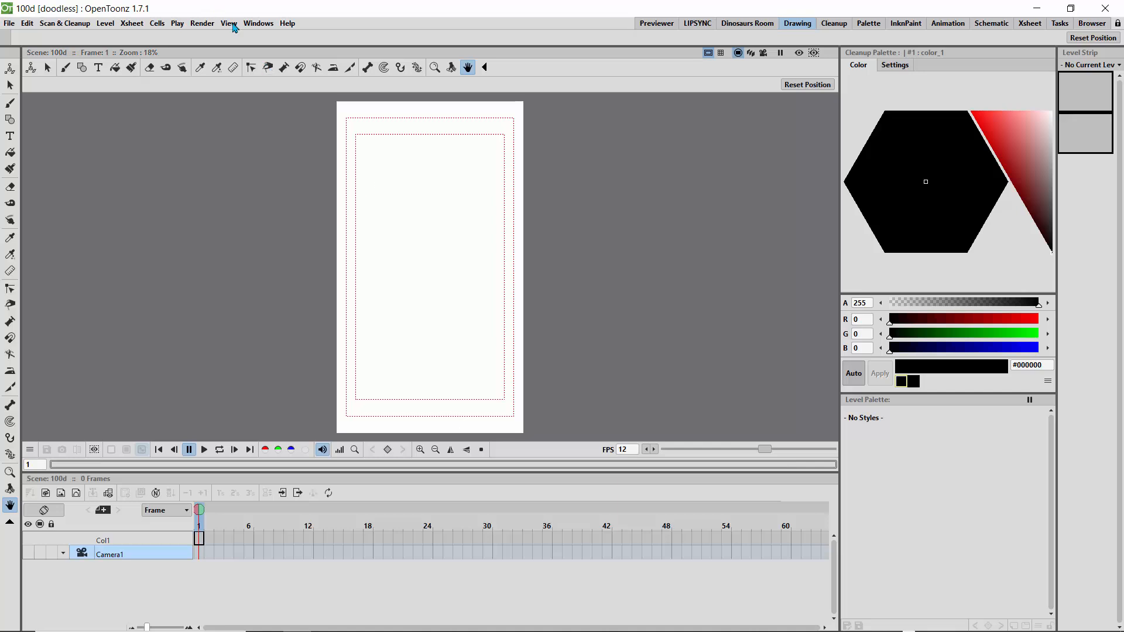
- View the camera background colour in the scene settings with its colour editor, and close both
left_click(132, 23)
left_click(149, 38)
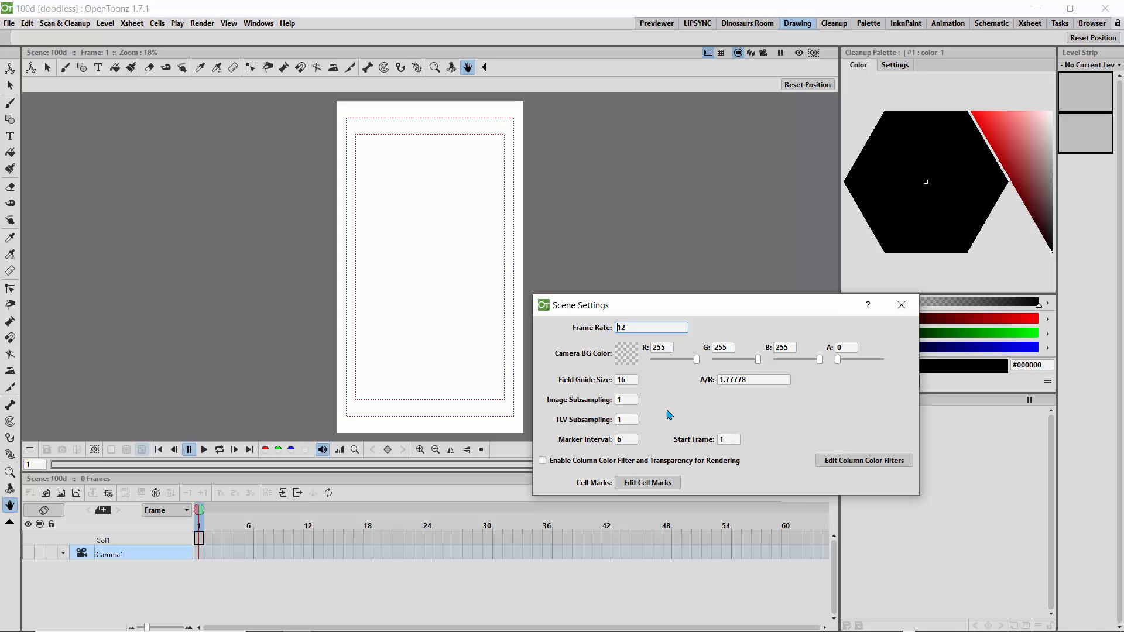
left_click(627, 355)
left_click(630, 357)
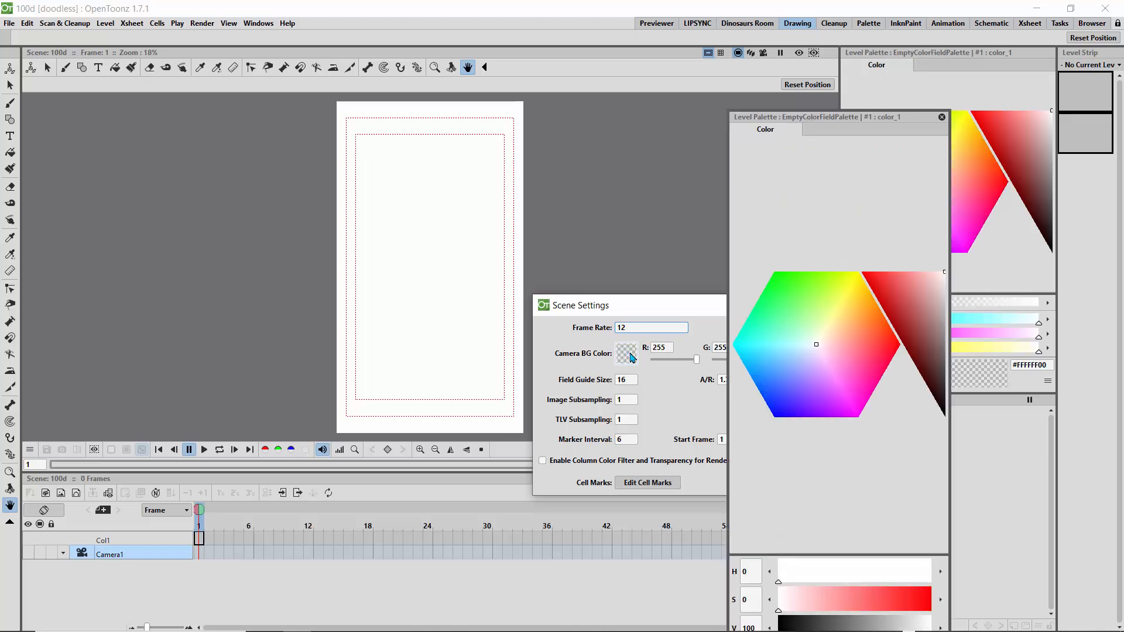
left_click(682, 320)
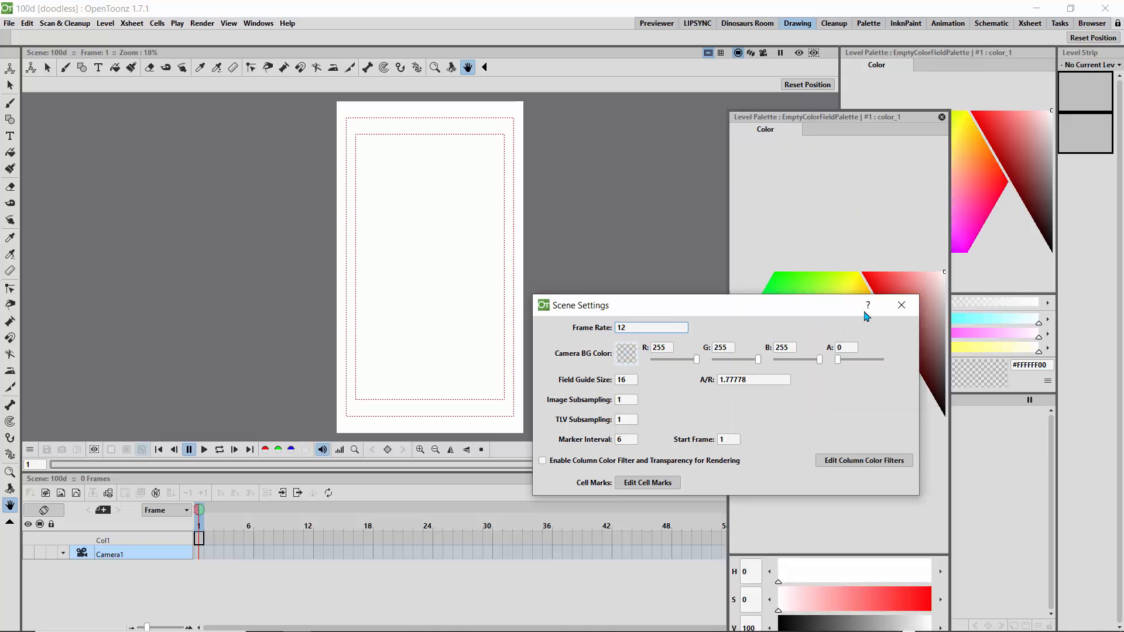
left_click(902, 305)
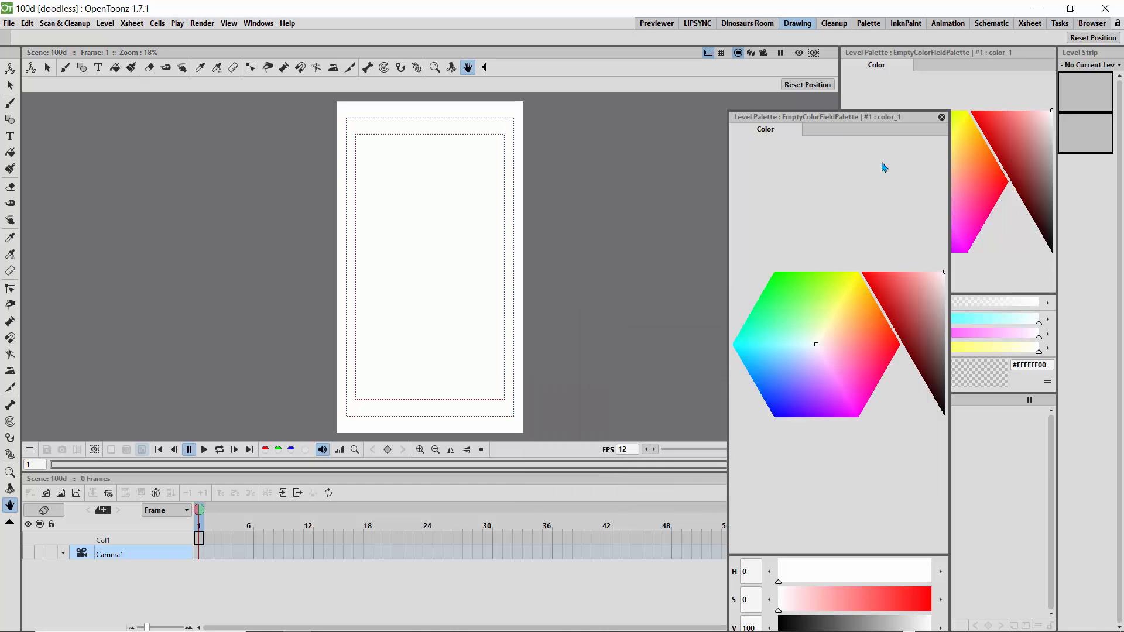
left_click(941, 117)
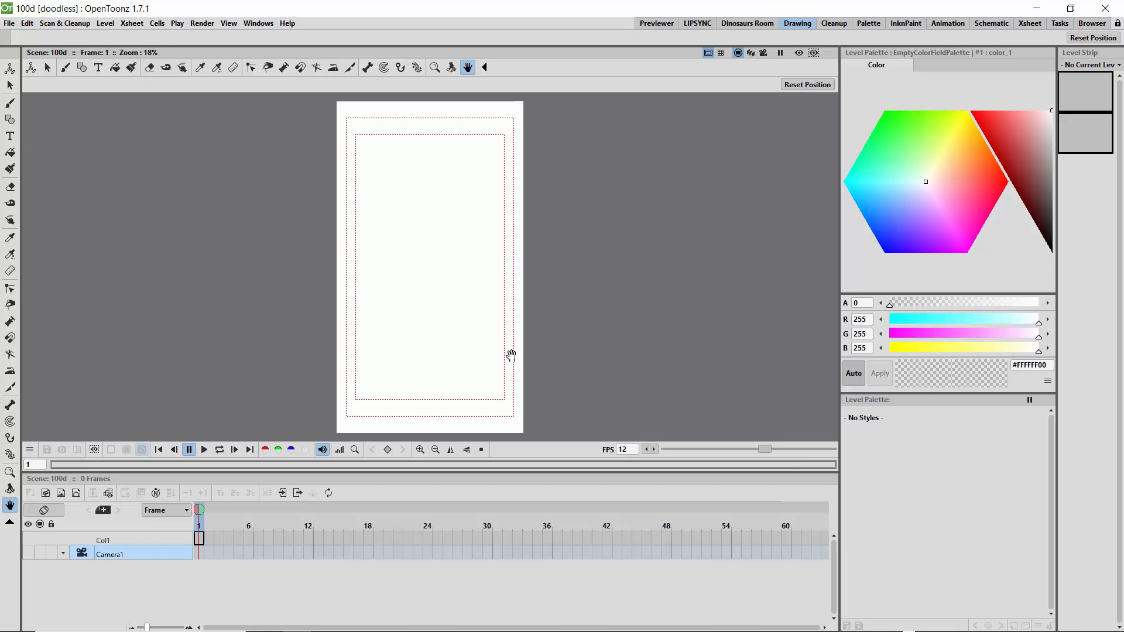
- Create Toonz Vector Level A and draw a rectangle slightly larger than the camera frame around it
left_click(76, 495)
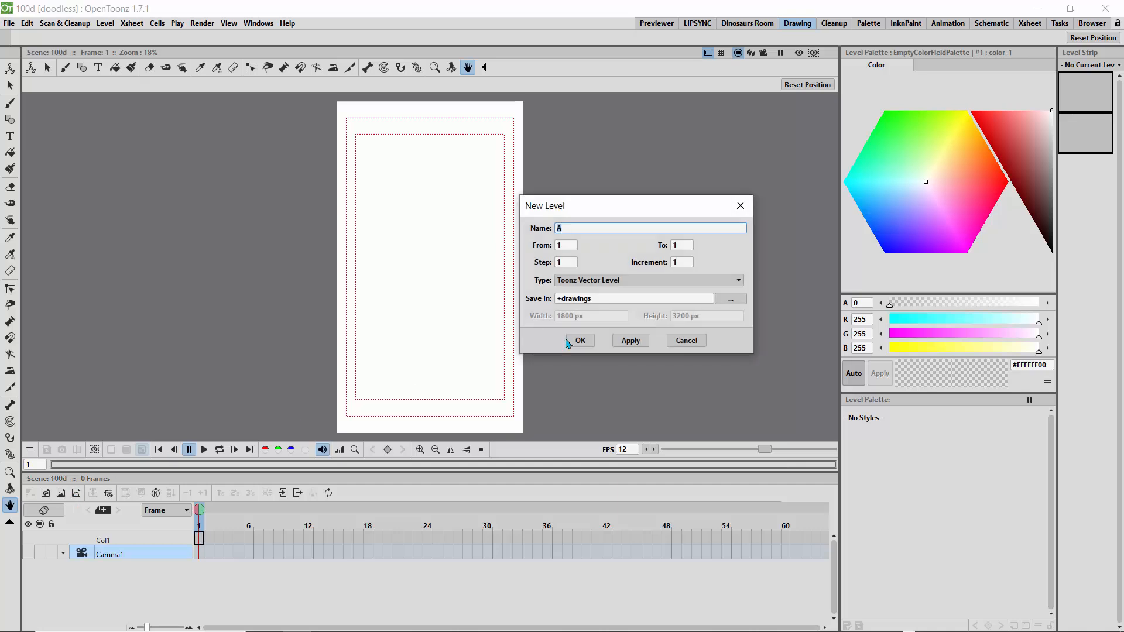
left_click(567, 342)
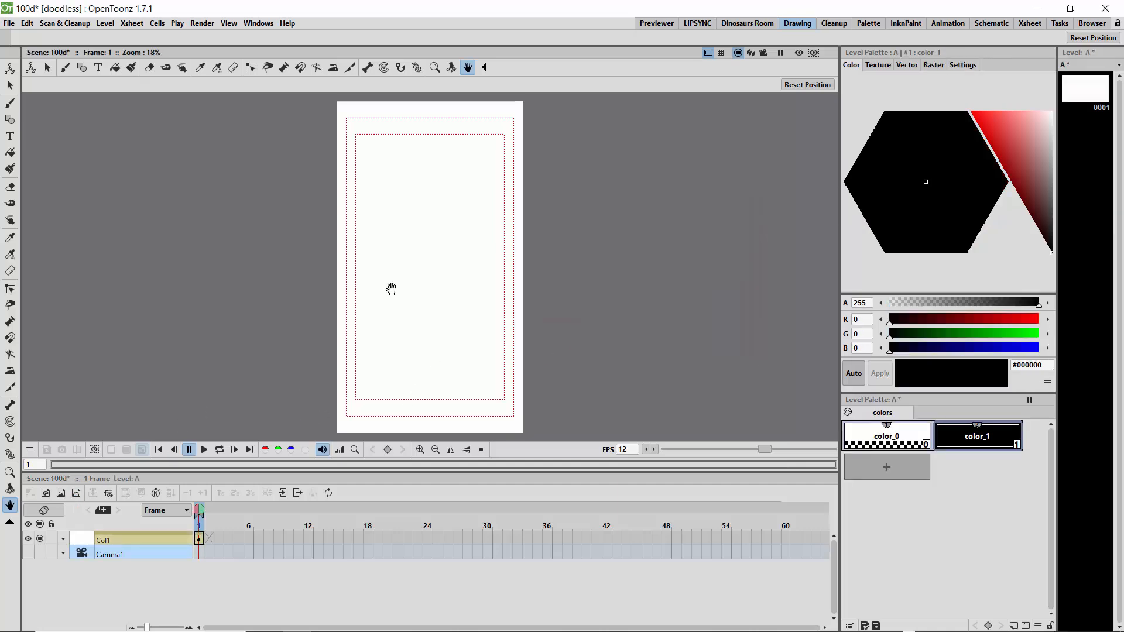
left_click(10, 119)
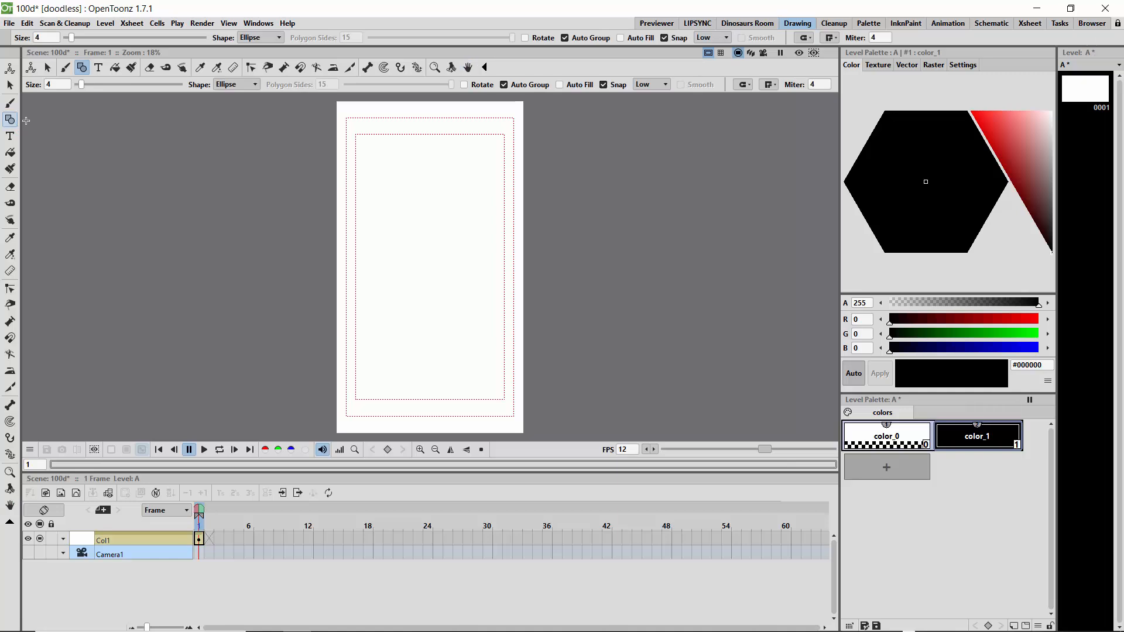
left_click(241, 85)
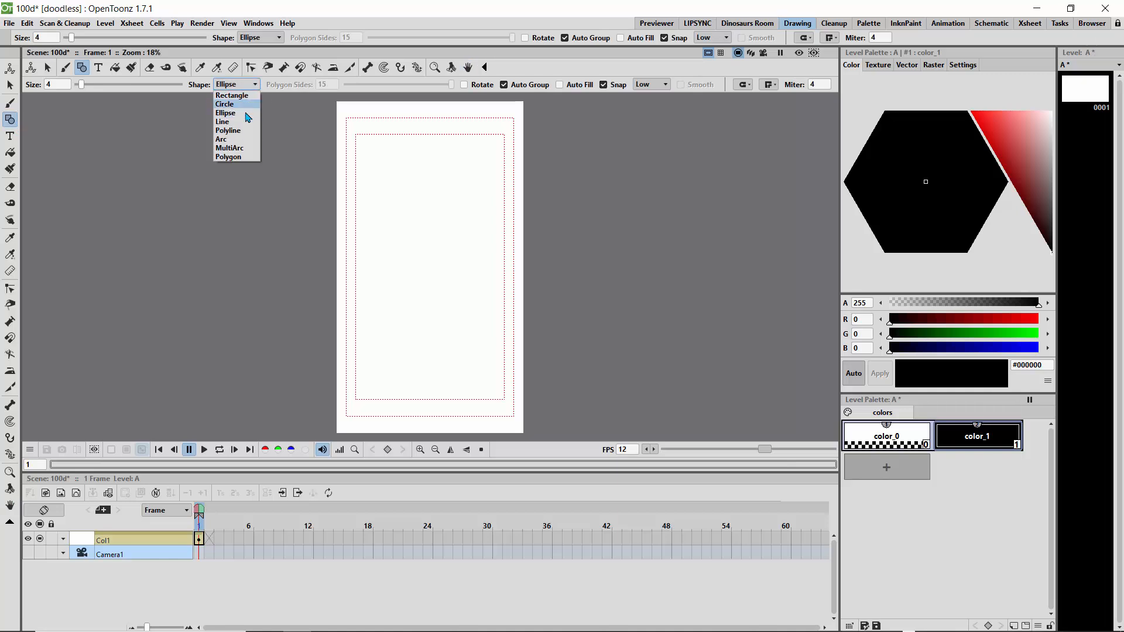
left_click(238, 96)
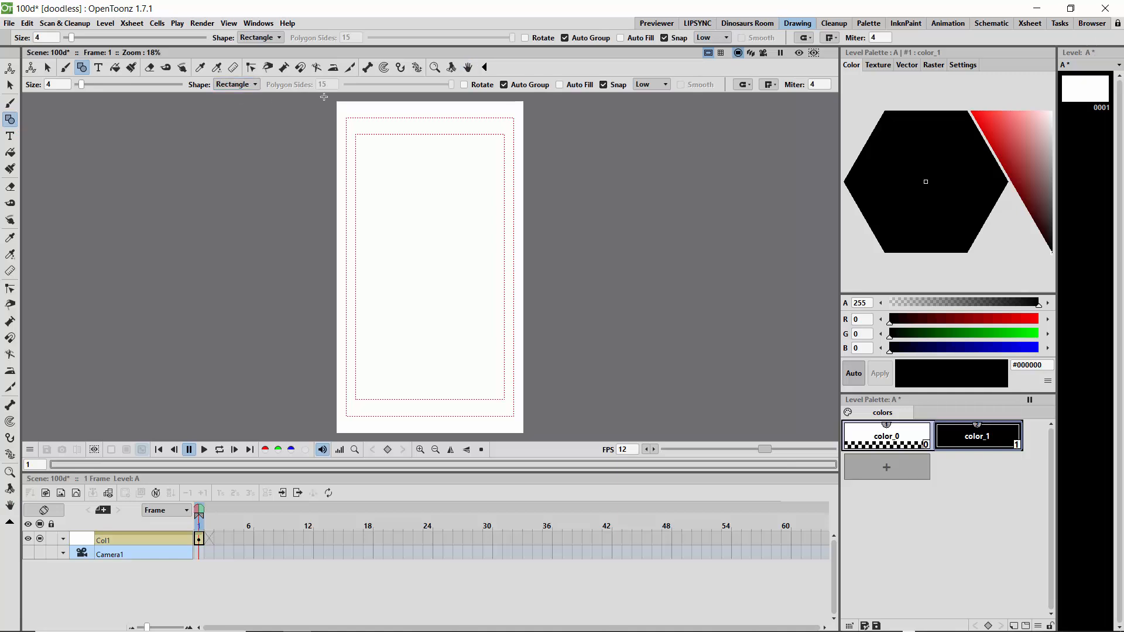
left_click_drag(324, 97, 535, 434)
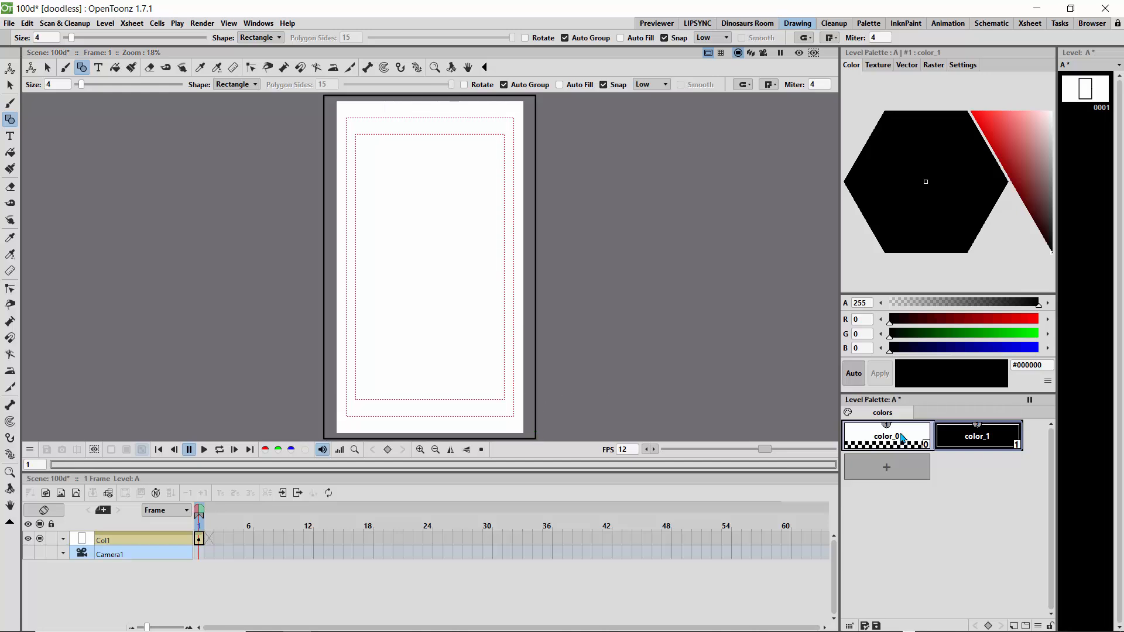
- Add a new style to level A's palette, set it to dark green #1E3319, and fill the rectangle with it
left_click(900, 473)
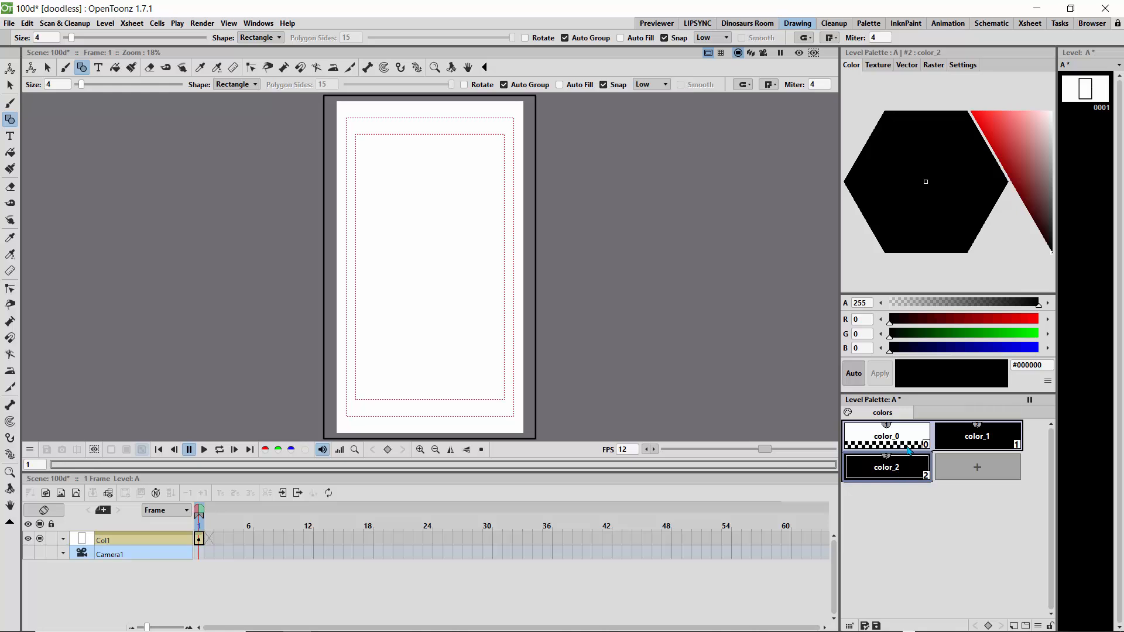
left_click(966, 170)
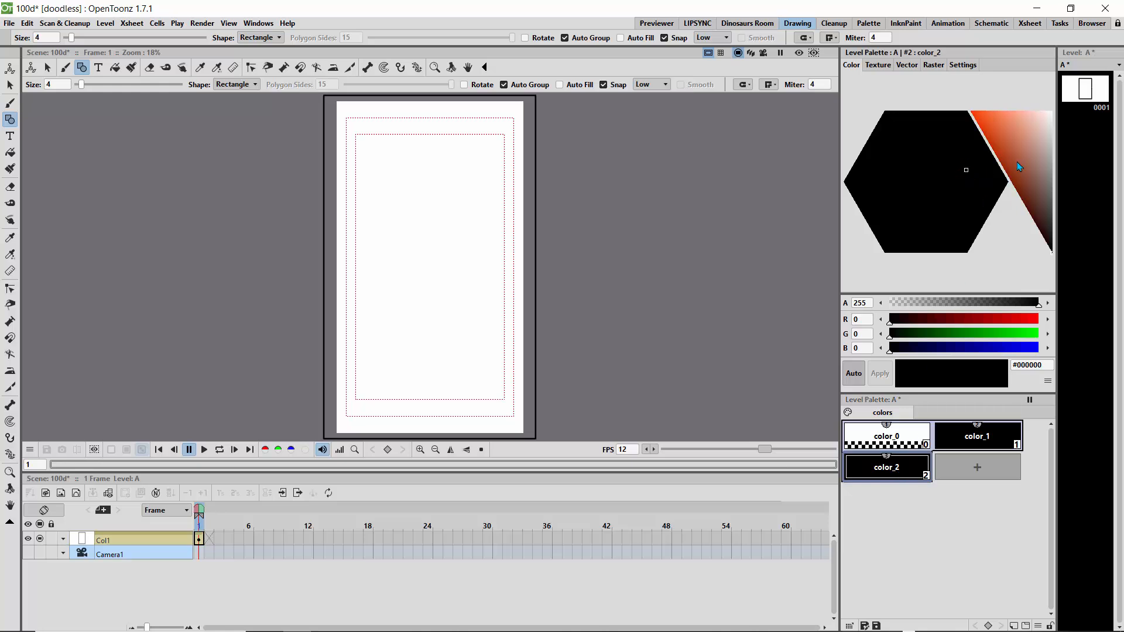
left_click_drag(1018, 167, 1049, 181)
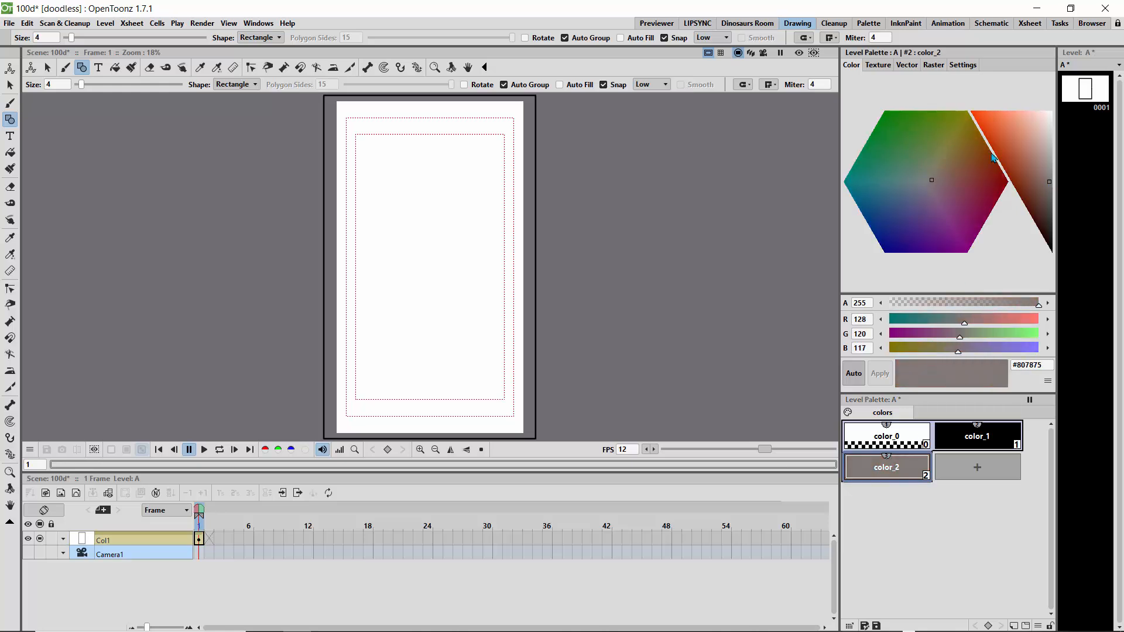
left_click_drag(928, 128, 928, 124)
mouse_move(1020, 178)
left_mouse_down()
mouse_move(1041, 183)
mouse_move(1047, 224)
left_mouse_up()
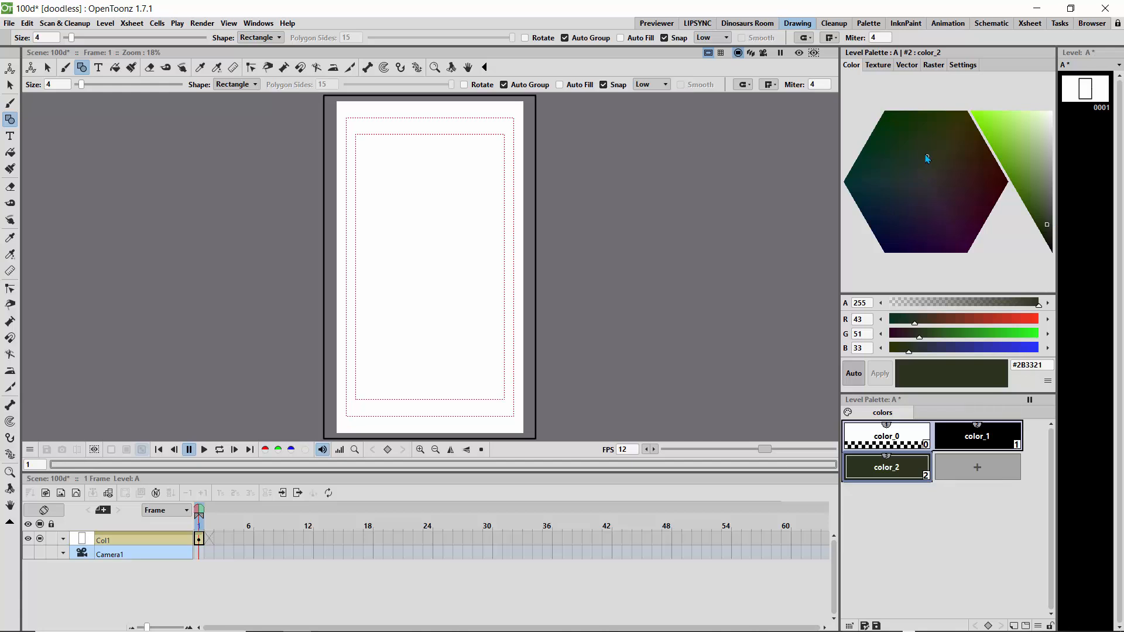
left_click_drag(927, 158, 916, 150)
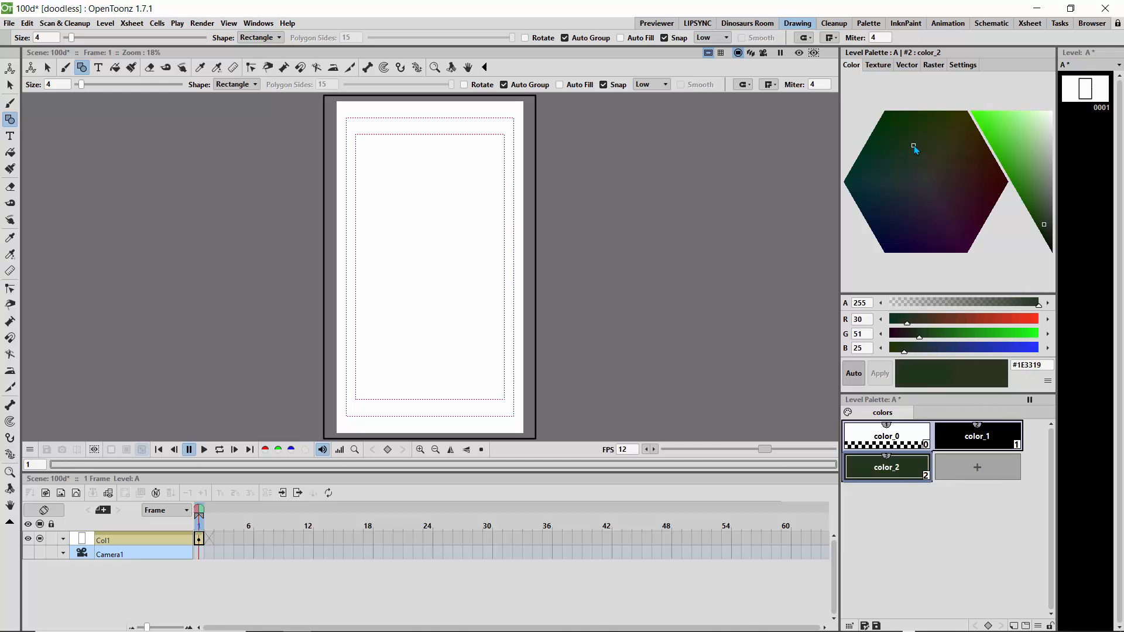
left_click(10, 152)
left_click(374, 158)
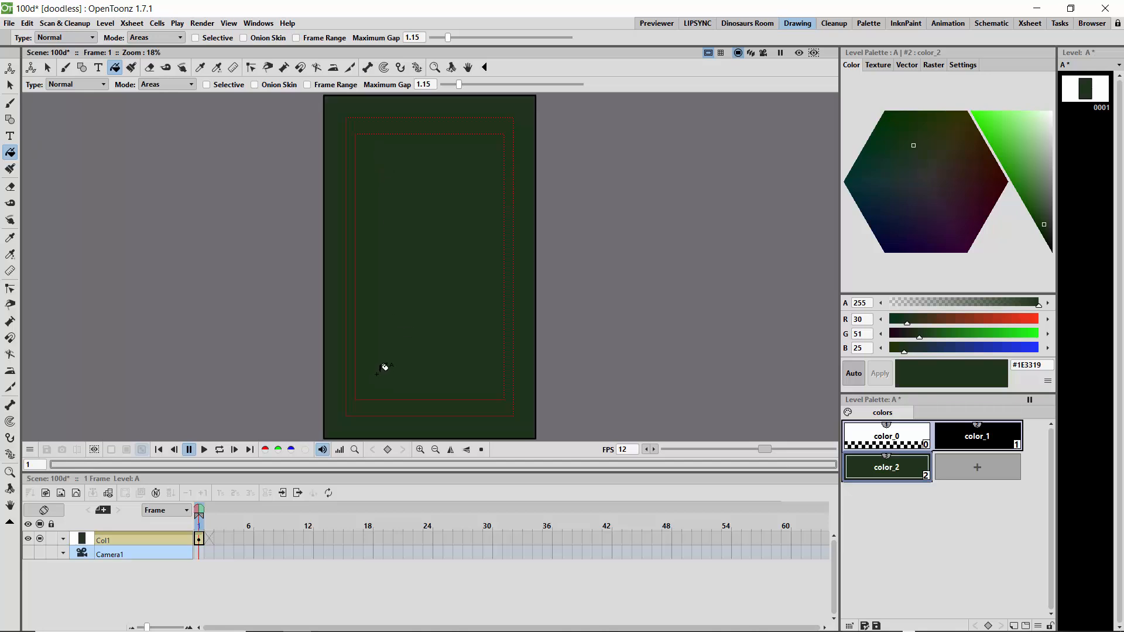
- Shift the fill style's colour to dark teal #19332E and hide the safe area guides
left_click_drag(915, 183, 890, 176)
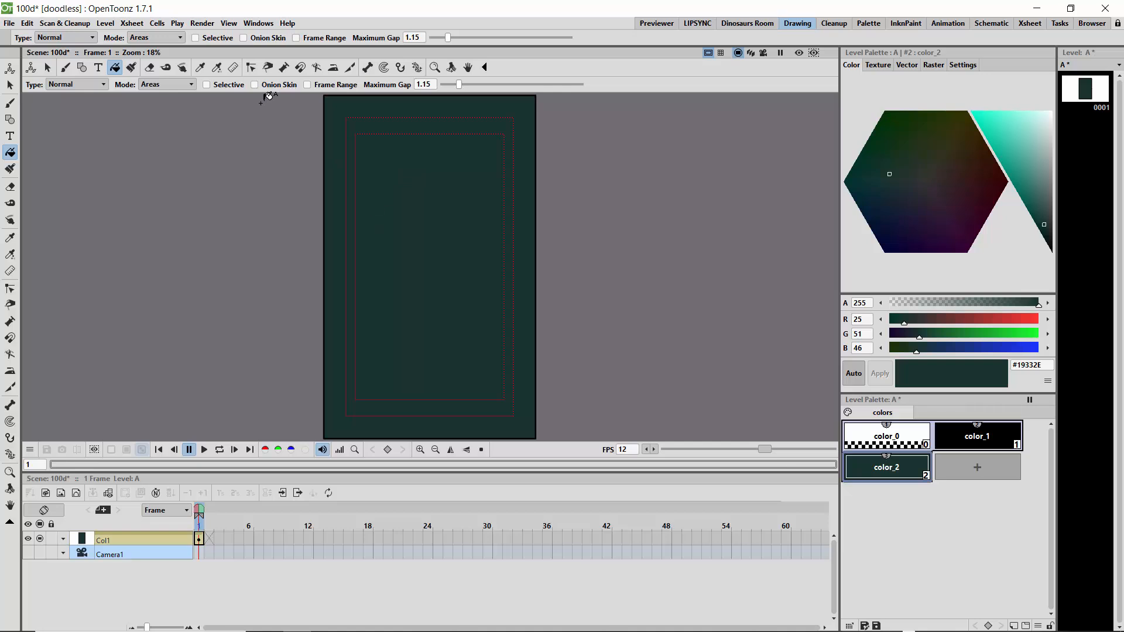
left_click(228, 23)
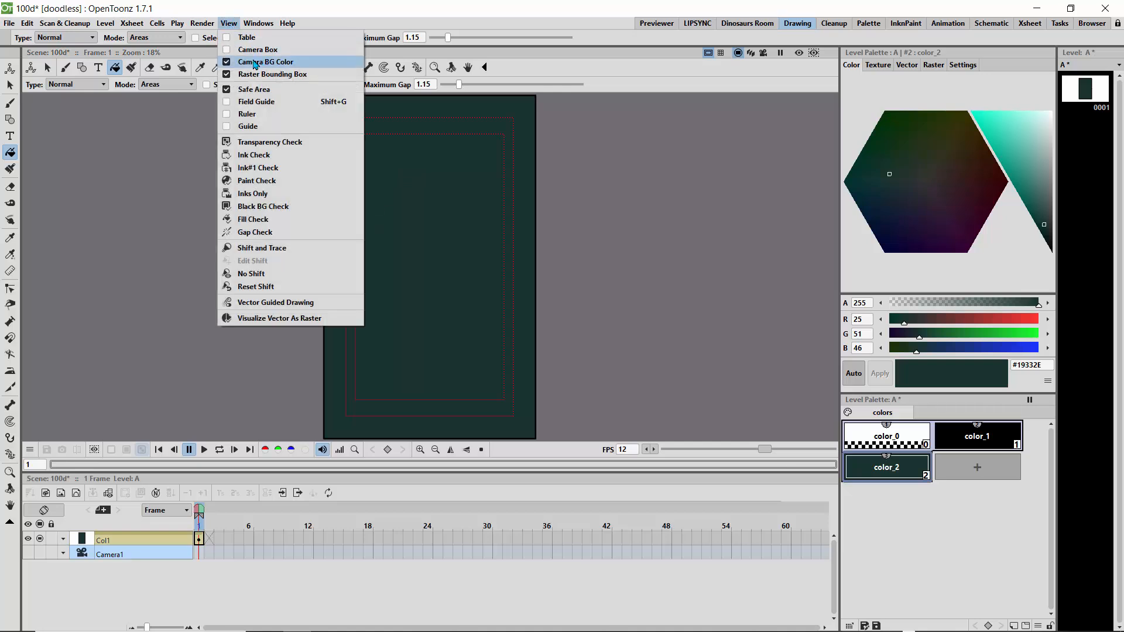
left_click(228, 90)
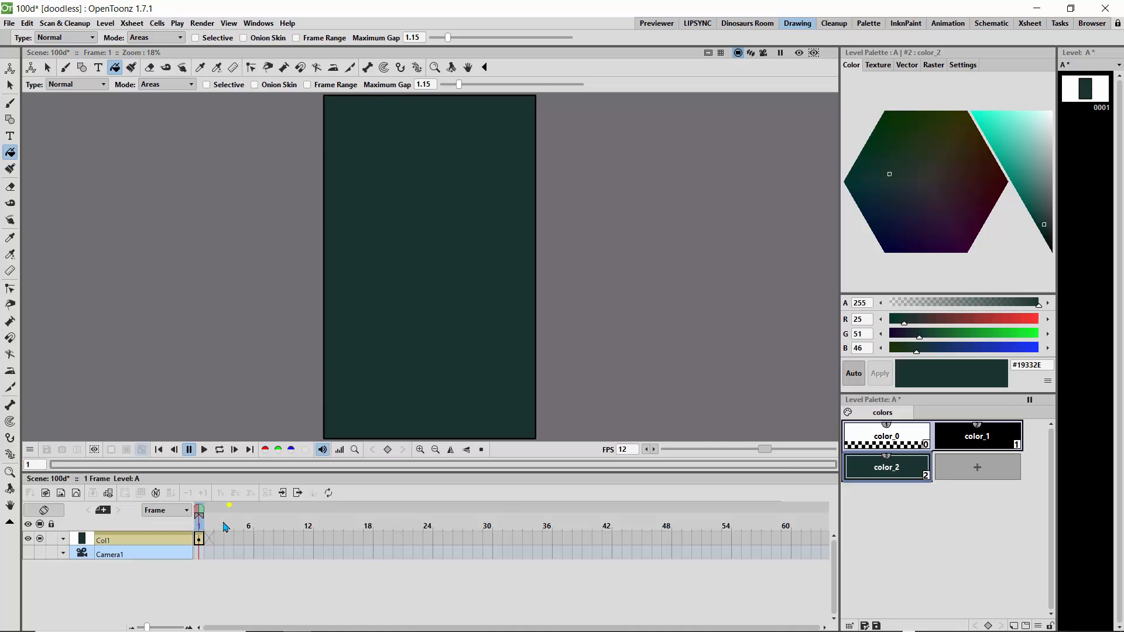
- Extend the background drawing's exposure to frame 48, scrub through the frames, and return to frame 1
left_click(199, 539)
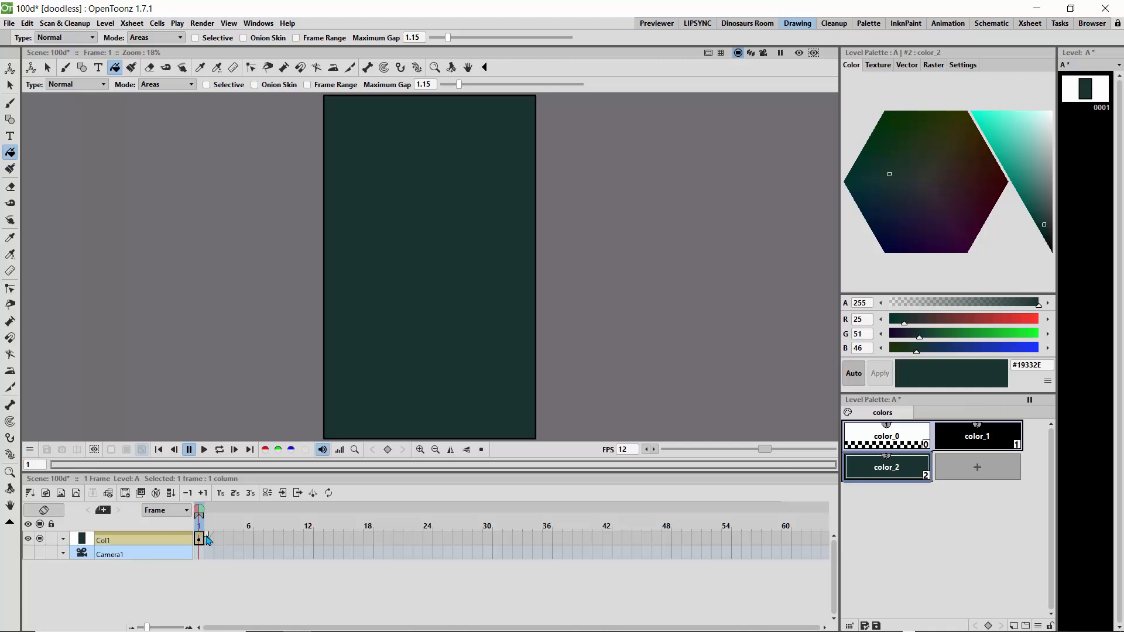
left_click_drag(207, 539, 673, 550)
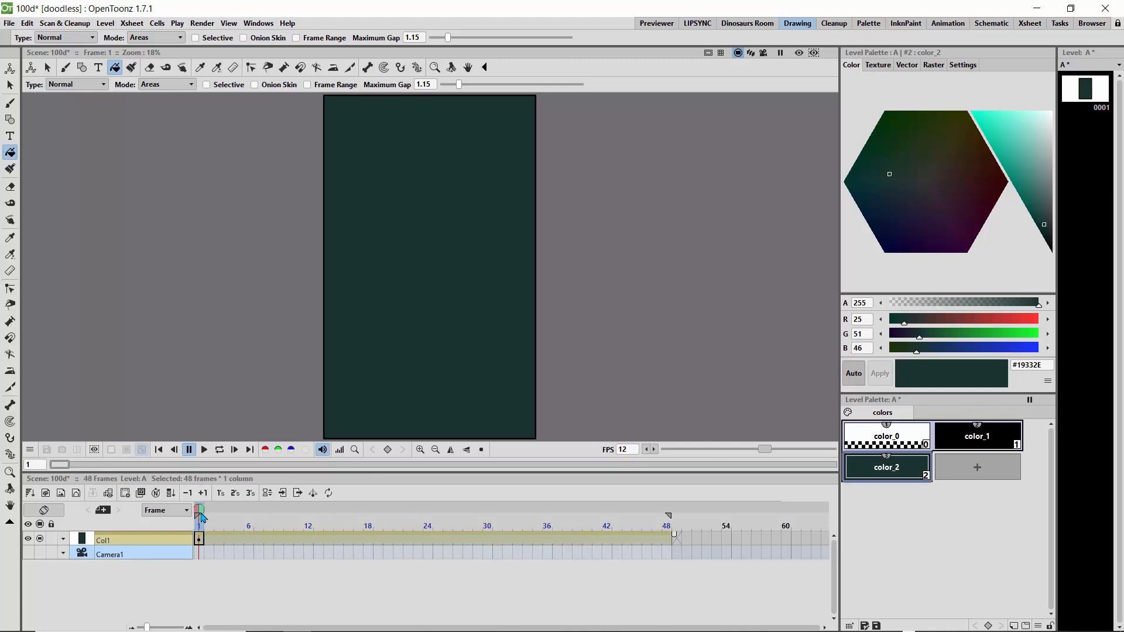
left_click_drag(201, 515, 657, 518)
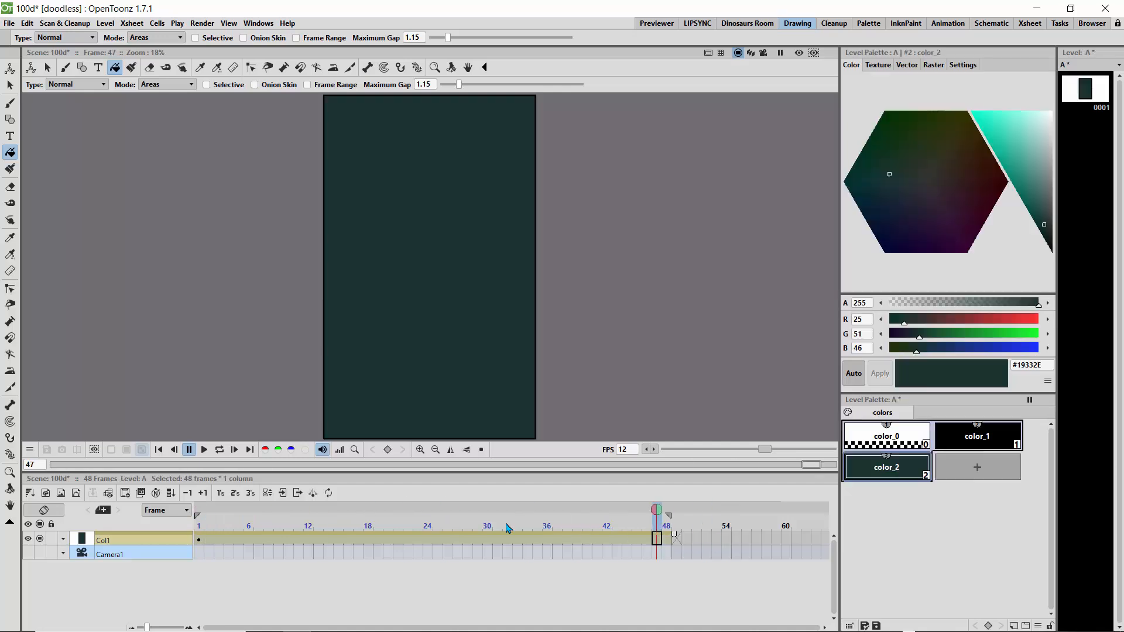
left_click_drag(508, 529, 199, 527)
- Rename the background rectangle's column as BG
double_click(109, 539)
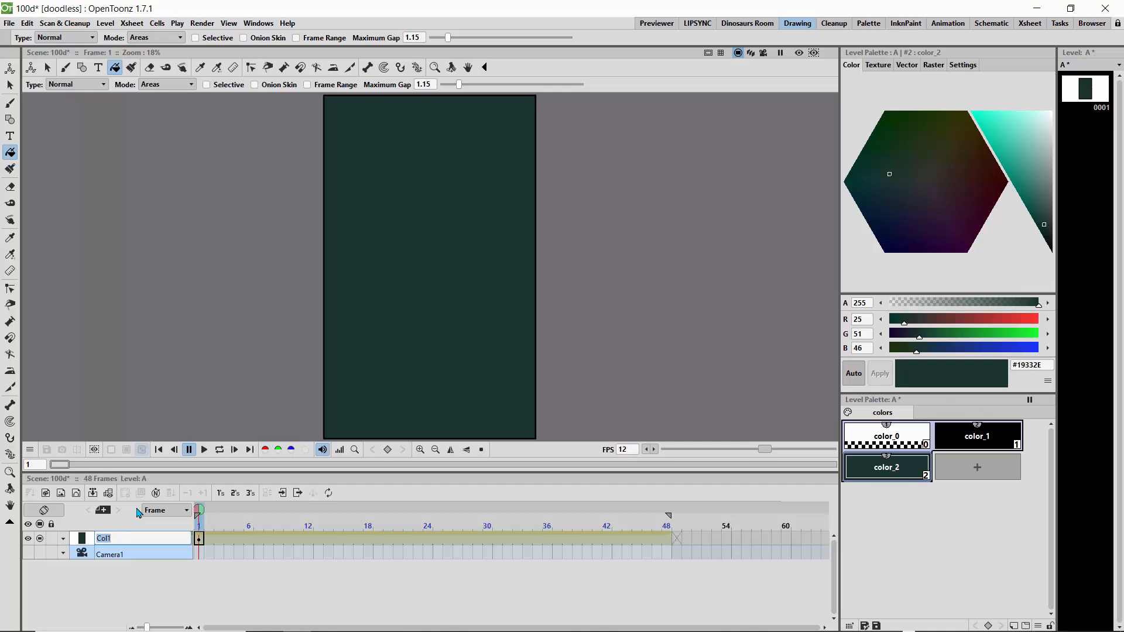
type("BG")
key("Return")
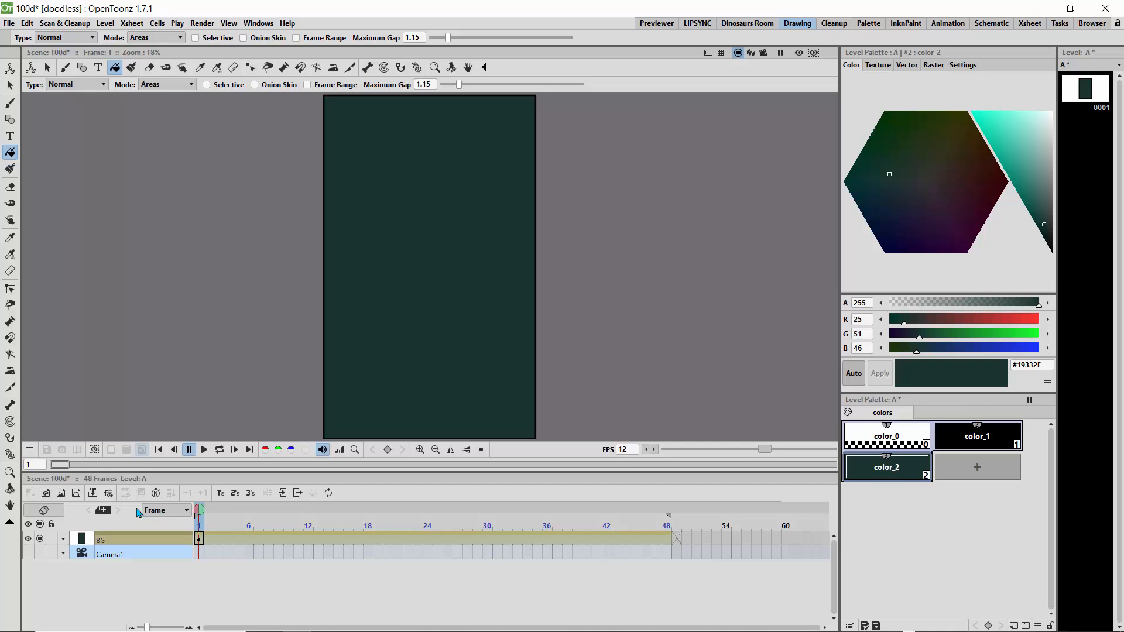
- Create a new Toonz vector level named B and rename its column as SHAPES
left_click(62, 493)
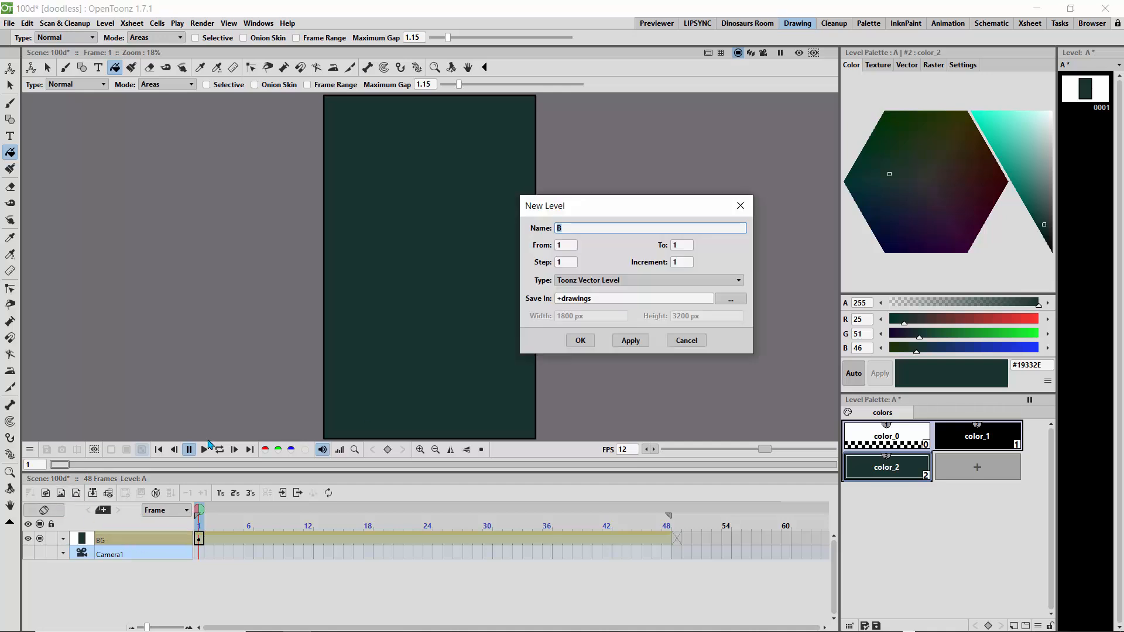
left_click(580, 341)
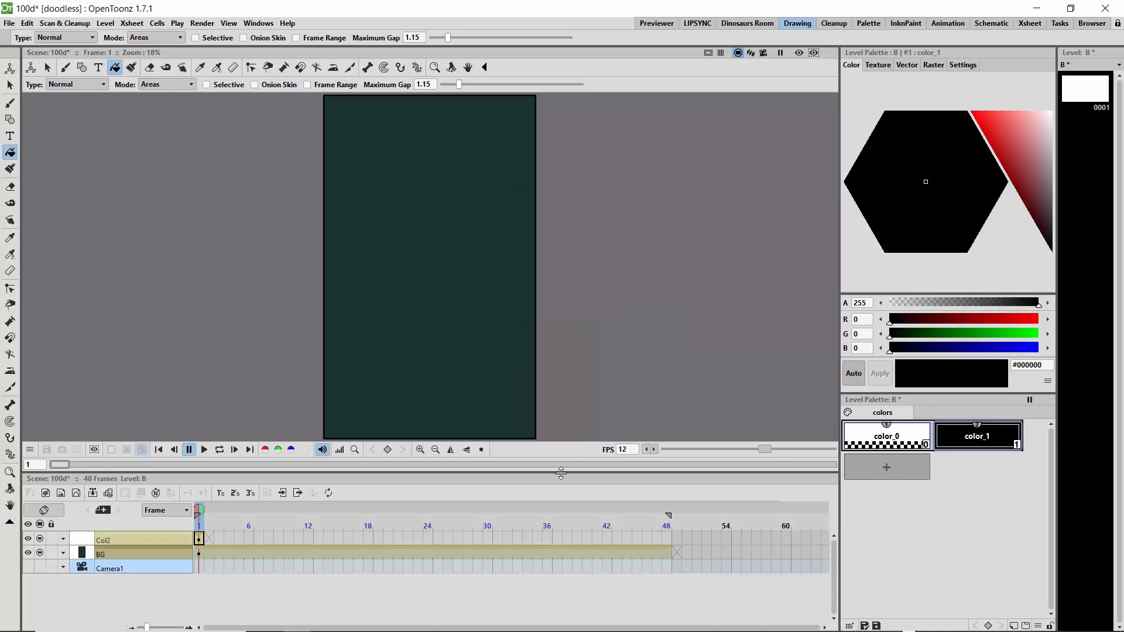
left_click_drag(560, 472, 563, 506)
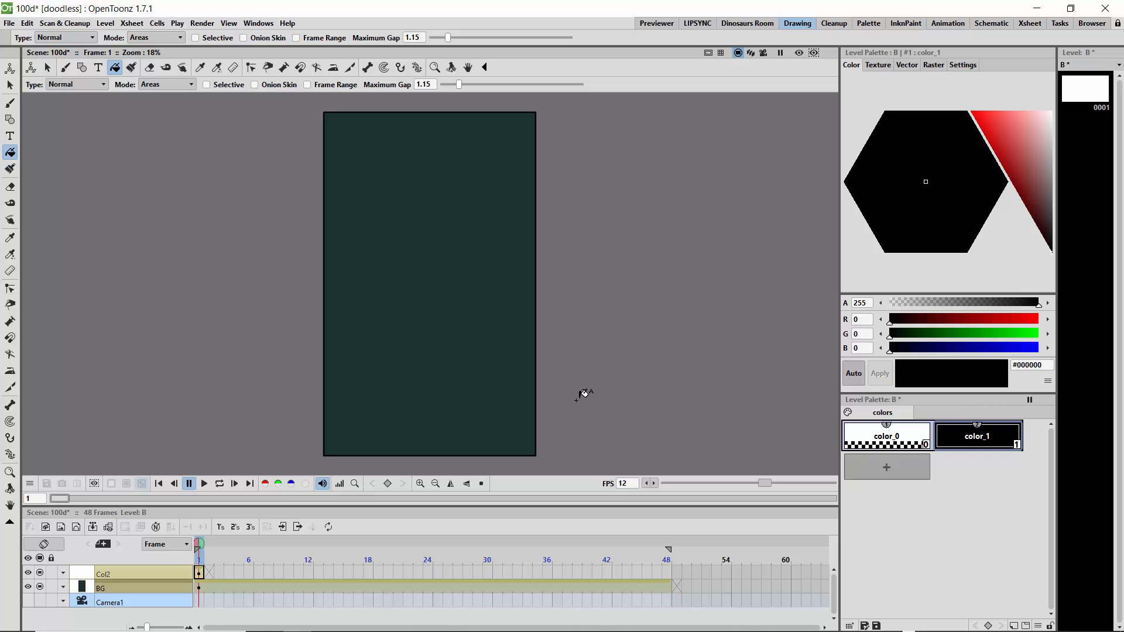
double_click(111, 573)
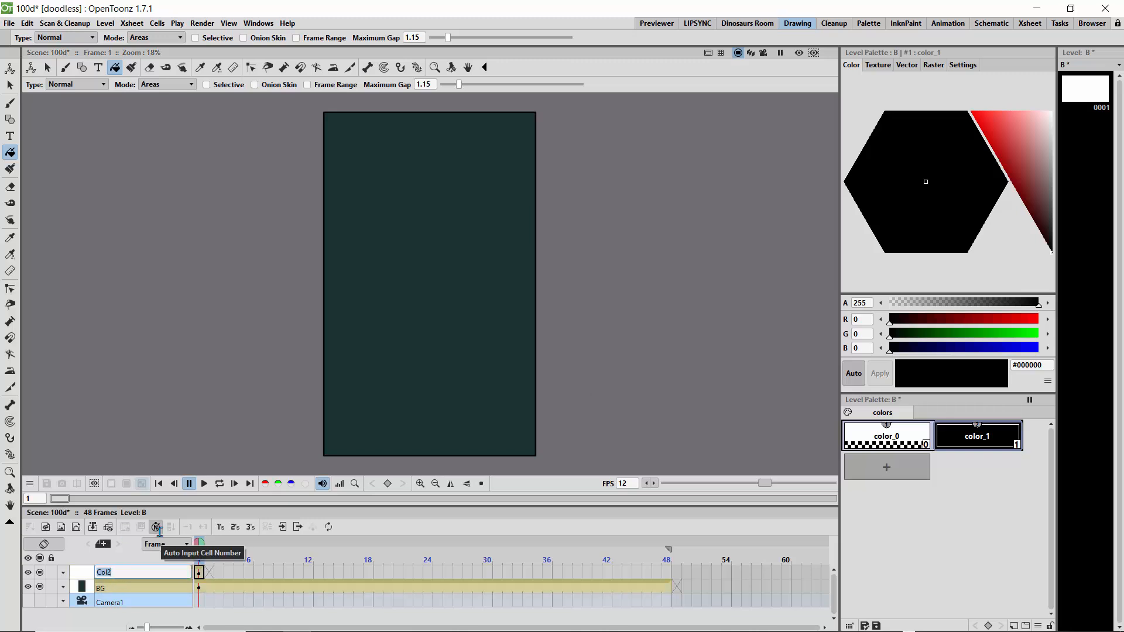
type("SHAPES")
key("Return")
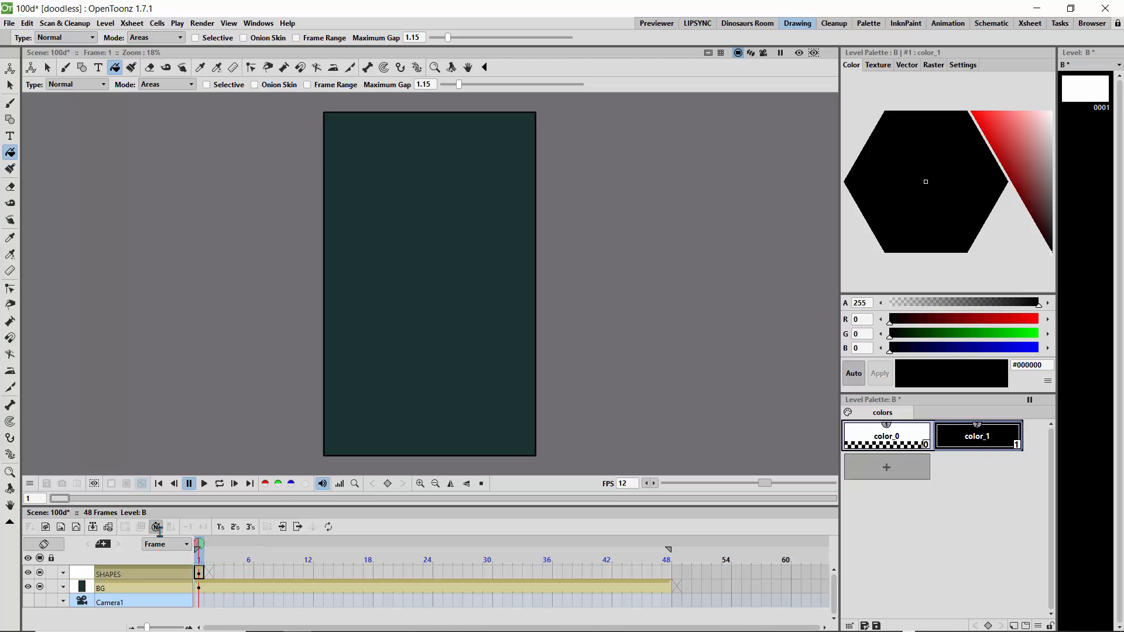
- Add a new style to level B's palette and set its colour to grey #969696
left_click(883, 474)
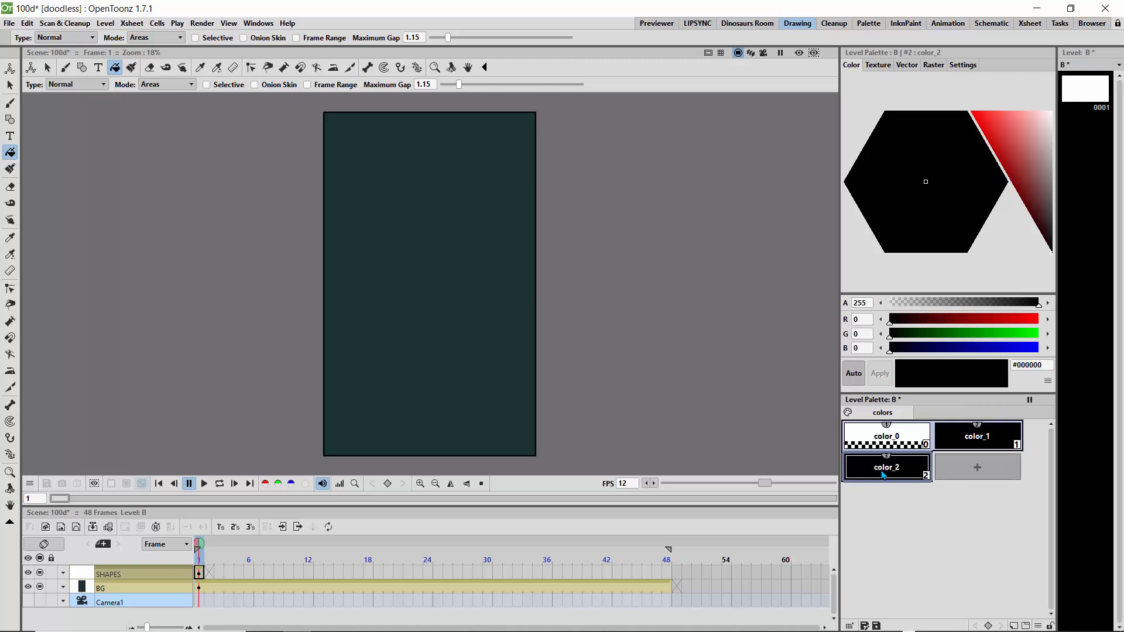
left_click_drag(1047, 172, 1056, 170)
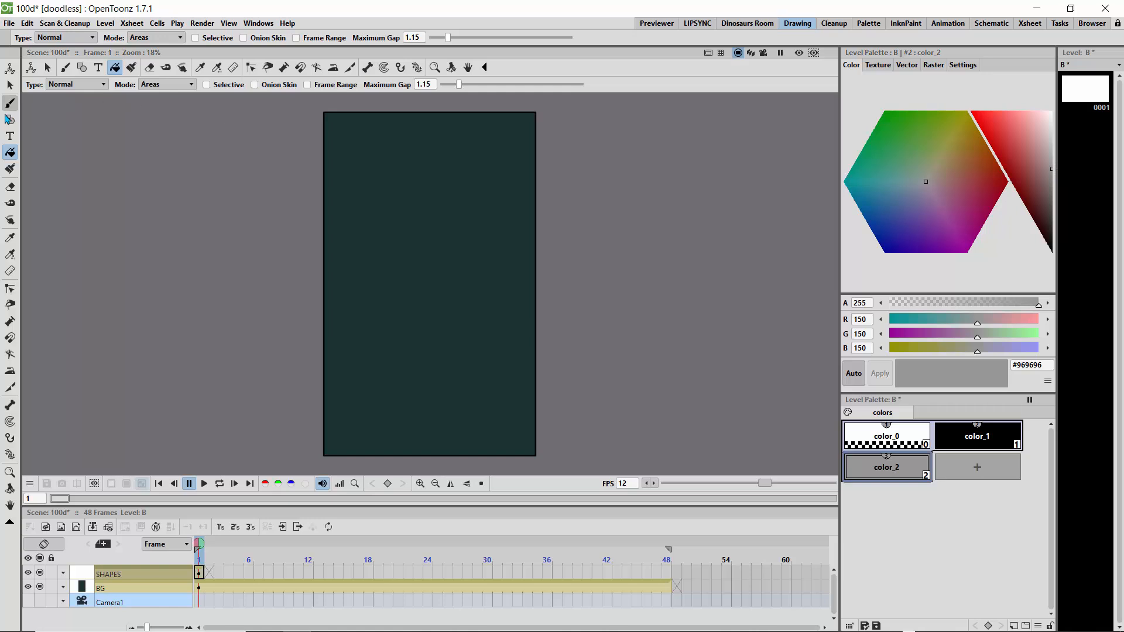
- Try a Brush stroke on the canvas, undo it, and set the brush's minimum and maximum size to 3
left_click(10, 103)
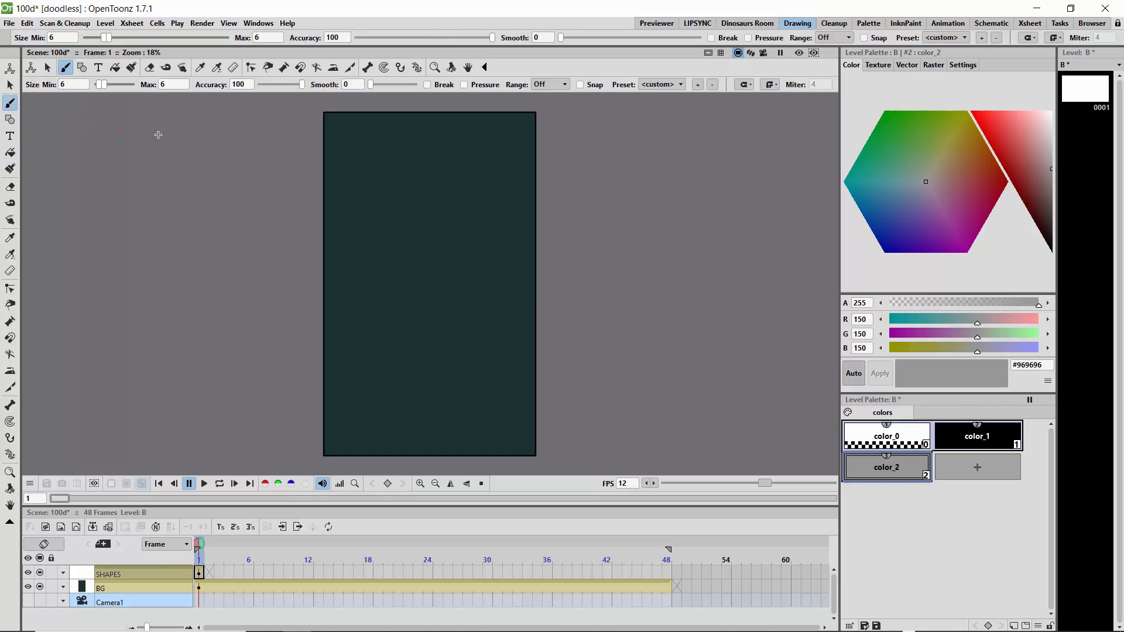
mouse_move(428, 220)
left_mouse_down()
mouse_move(456, 215)
mouse_move(459, 229)
mouse_move(427, 222)
left_mouse_up()
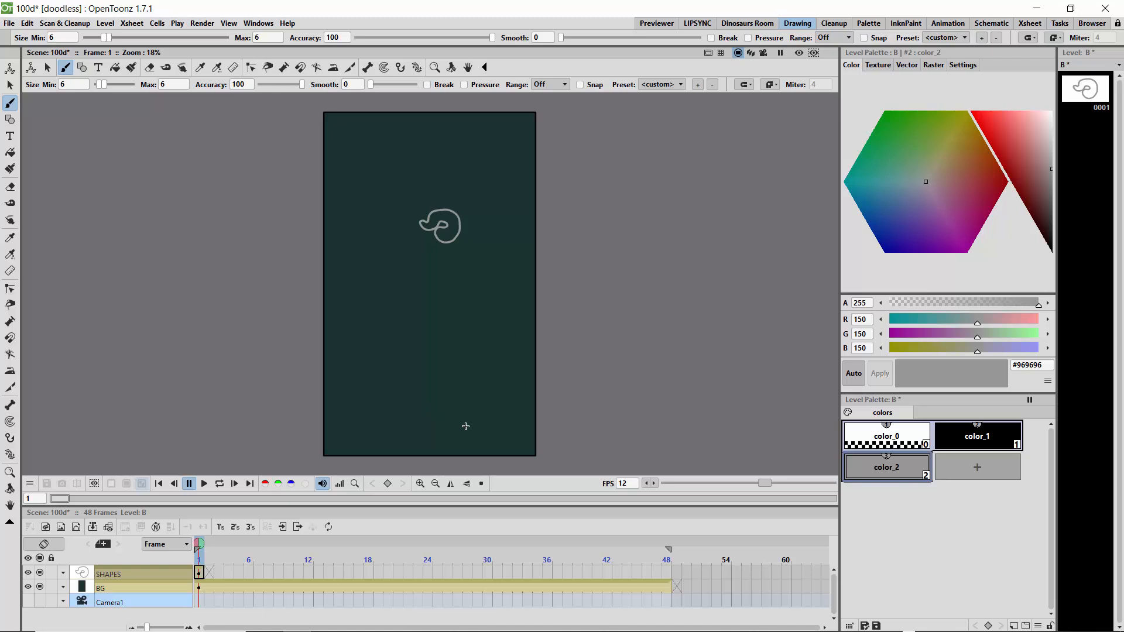
key("ctrl+z")
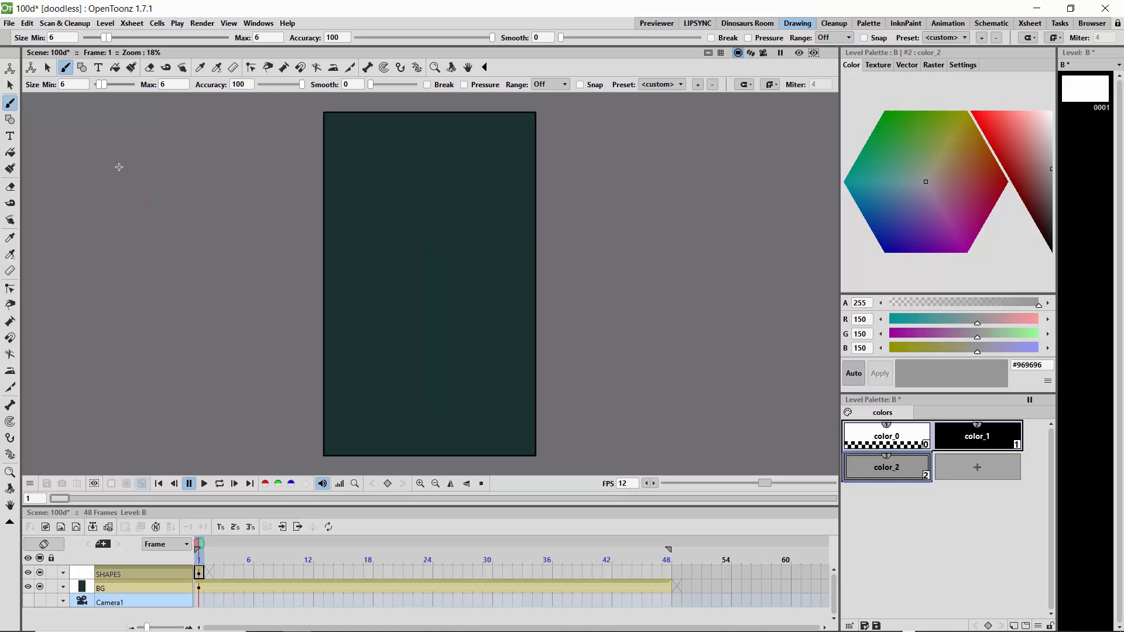
double_click(63, 85)
key("Return")
left_click(170, 86)
left_click_drag(171, 86, 153, 88)
key("Return")
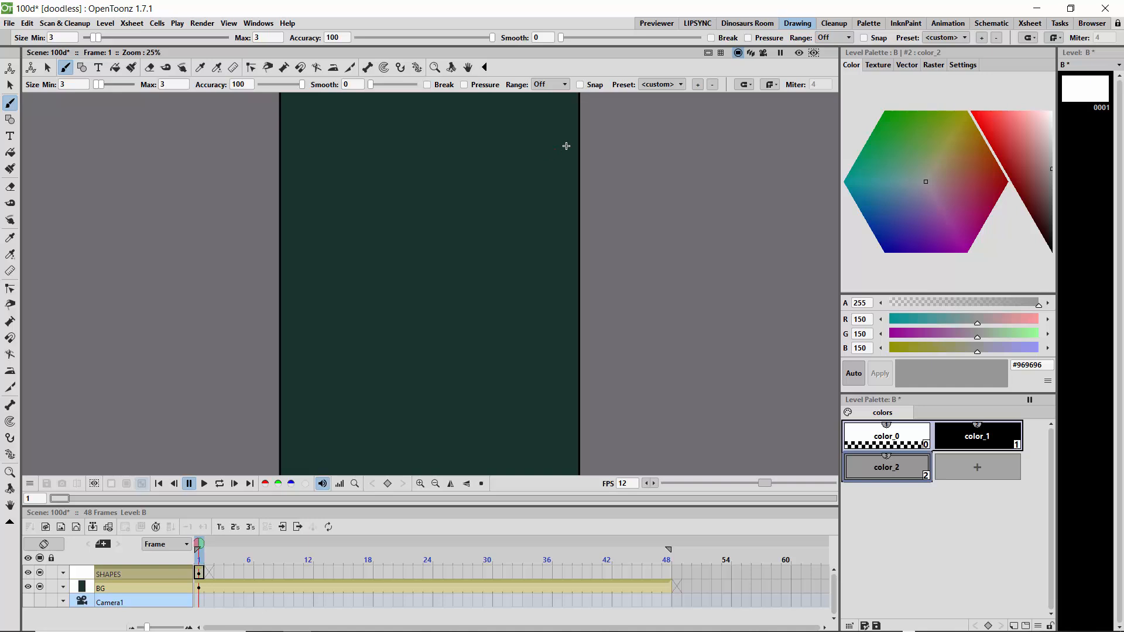
- Draw a cloud shape, a heart and a five-petalled flower across the upper part of the background in grey outline
mouse_move(548, 184)
left_mouse_down()
mouse_move(532, 164)
mouse_move(514, 181)
mouse_move(547, 197)
mouse_move(549, 185)
left_mouse_up()
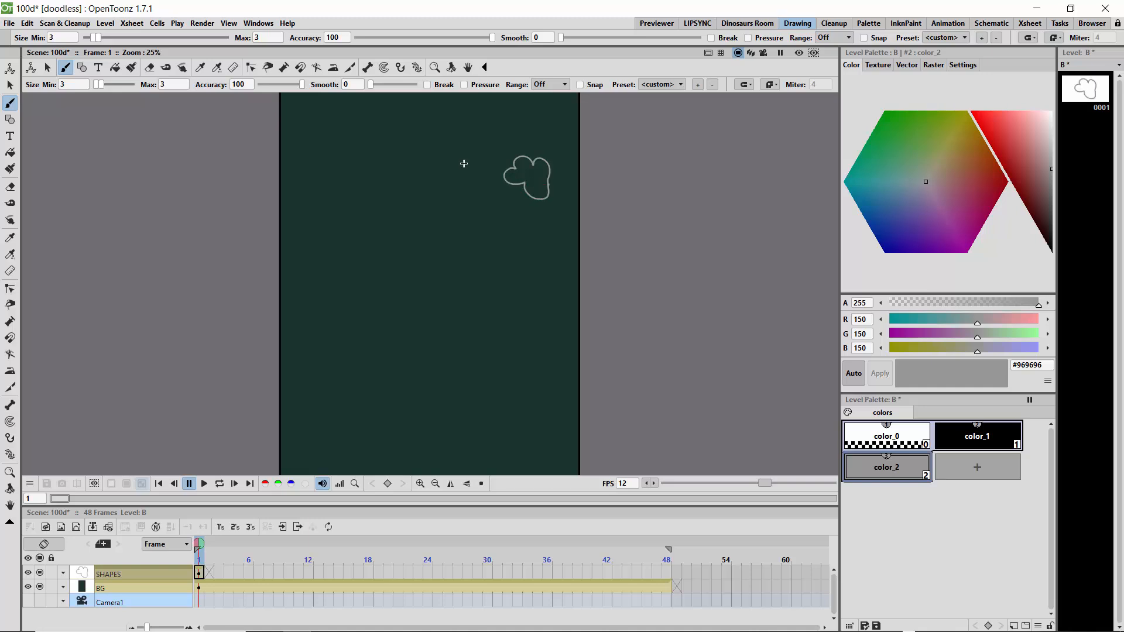
mouse_move(427, 158)
left_mouse_down()
mouse_move(438, 126)
mouse_move(440, 140)
mouse_move(458, 142)
mouse_move(428, 159)
left_mouse_up()
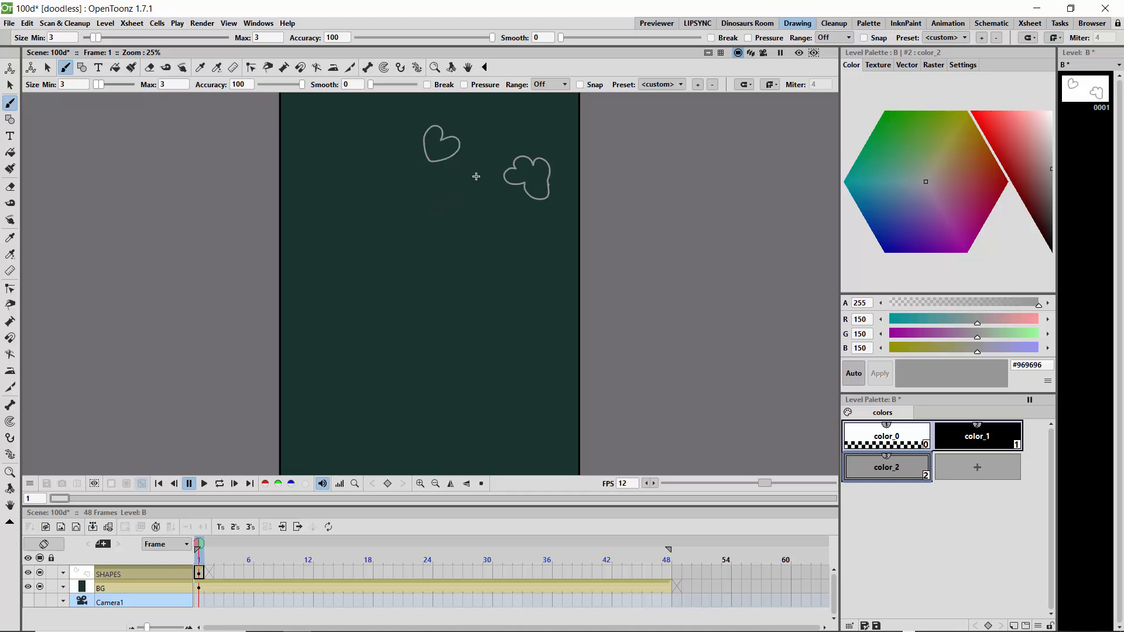
mouse_move(380, 162)
left_mouse_down()
mouse_move(392, 137)
mouse_move(375, 164)
mouse_move(355, 134)
mouse_move(372, 166)
mouse_move(348, 159)
mouse_move(373, 169)
mouse_move(361, 194)
mouse_move(372, 169)
mouse_move(386, 192)
mouse_move(374, 166)
left_mouse_up()
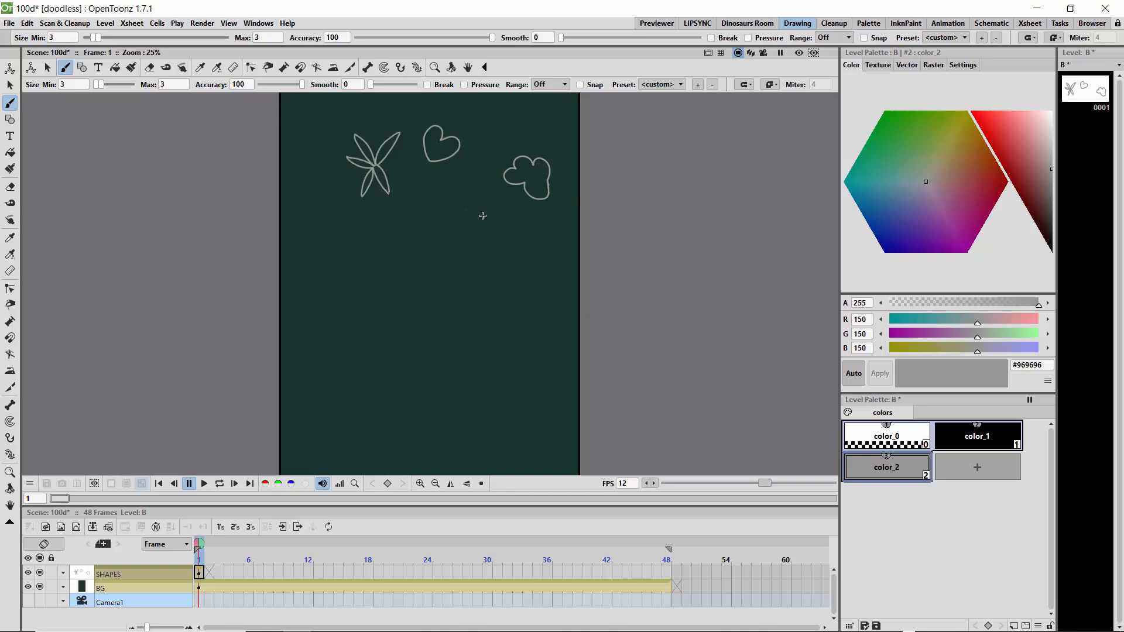
- Draw a cup with a handle, a round scalloped flower, and a pencil with lengthwise lines below the first doodles
mouse_move(480, 208)
left_mouse_down()
mouse_move(507, 225)
mouse_move(481, 204)
mouse_move(469, 225)
mouse_move(491, 244)
mouse_move(507, 226)
mouse_move(505, 252)
mouse_move(495, 237)
mouse_move(479, 238)
mouse_move(494, 228)
mouse_move(483, 223)
left_mouse_up()
mouse_move(364, 237)
left_mouse_down()
mouse_move(337, 240)
mouse_move(336, 262)
mouse_move(362, 264)
mouse_move(362, 238)
mouse_move(342, 224)
mouse_move(320, 232)
mouse_move(338, 278)
mouse_move(375, 270)
mouse_move(369, 234)
mouse_move(347, 221)
mouse_move(359, 226)
left_mouse_up()
mouse_move(460, 271)
left_mouse_down()
mouse_move(428, 298)
mouse_move(468, 283)
mouse_move(422, 312)
mouse_move(427, 297)
mouse_move(441, 308)
mouse_move(420, 310)
mouse_move(426, 299)
mouse_move(414, 324)
left_mouse_up()
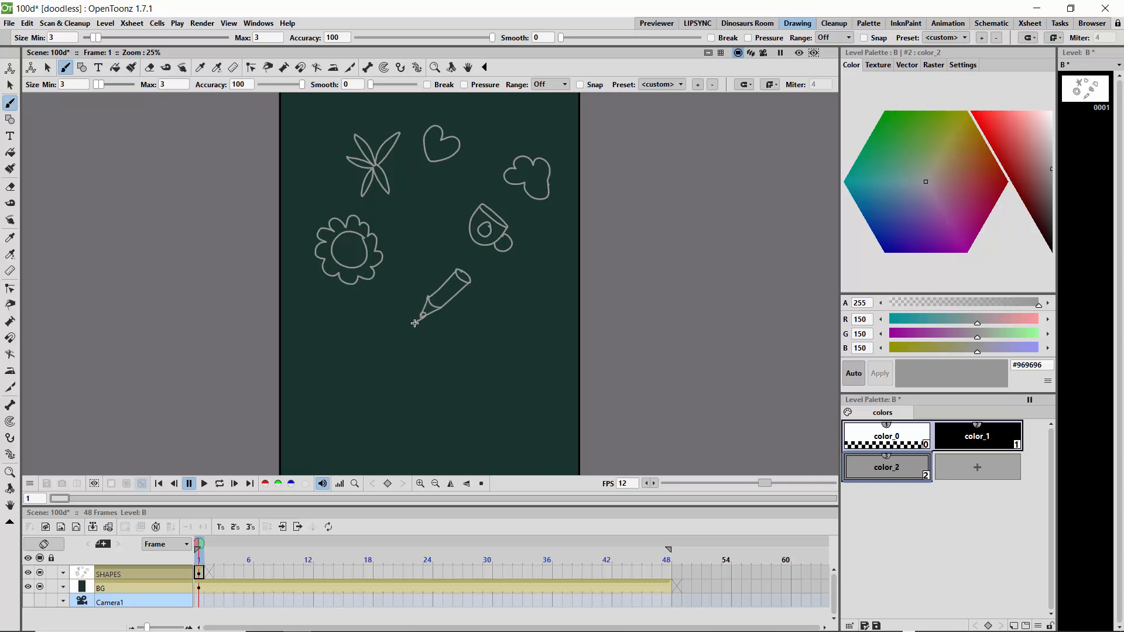
left_click_drag(455, 275, 438, 303)
- Draw a small bottle and a flask beneath the pencil, and four tiny hearts beside the five-petalled flower
mouse_move(502, 338)
left_mouse_down()
mouse_move(483, 392)
mouse_move(504, 401)
mouse_move(513, 368)
mouse_move(485, 370)
mouse_move(509, 369)
left_mouse_up()
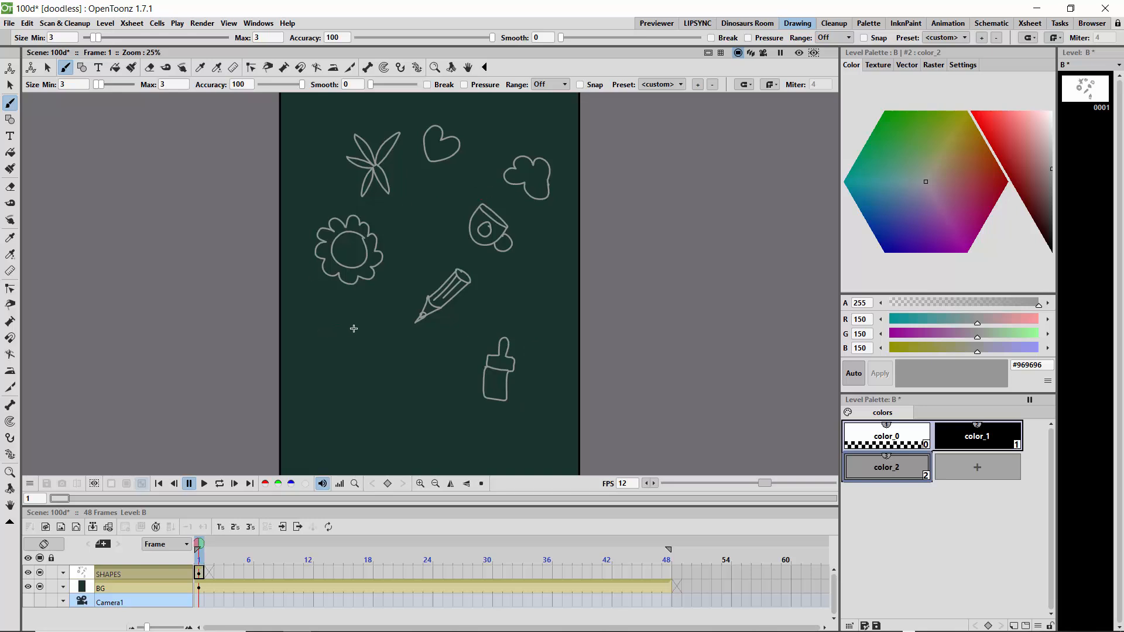
mouse_move(377, 339)
left_mouse_down()
mouse_move(358, 358)
mouse_move(324, 364)
mouse_move(345, 381)
mouse_move(362, 374)
mouse_move(359, 384)
mouse_move(328, 368)
mouse_move(335, 361)
left_mouse_up()
mouse_move(318, 191)
left_mouse_down()
mouse_move(326, 178)
mouse_move(321, 192)
mouse_move(314, 158)
mouse_move(303, 206)
mouse_move(342, 197)
mouse_move(330, 206)
left_mouse_up()
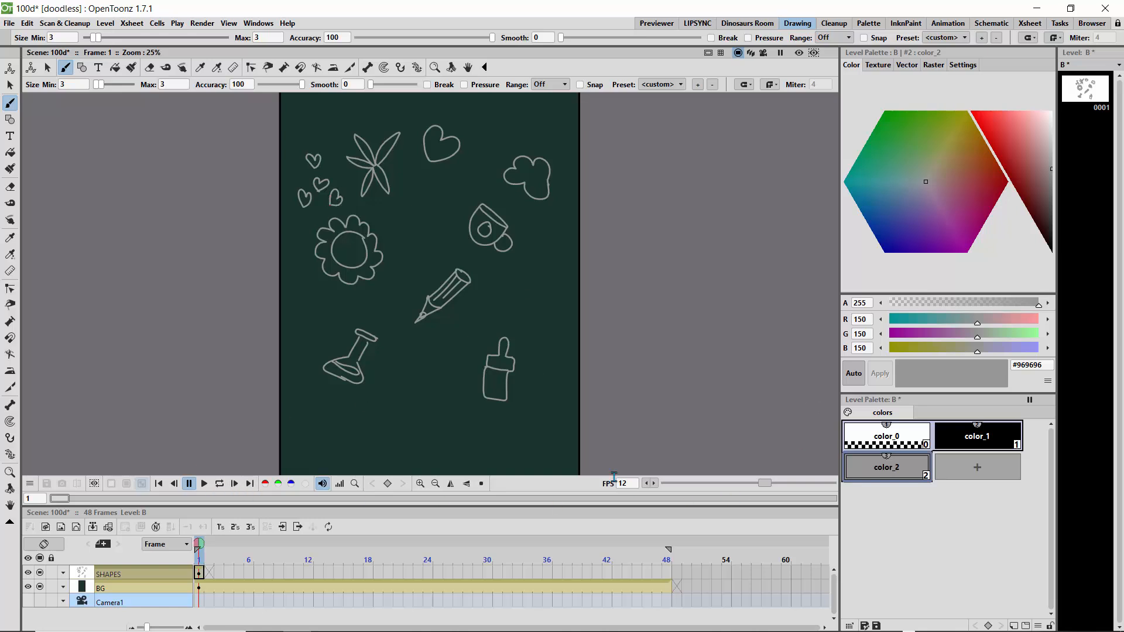
key("minus")
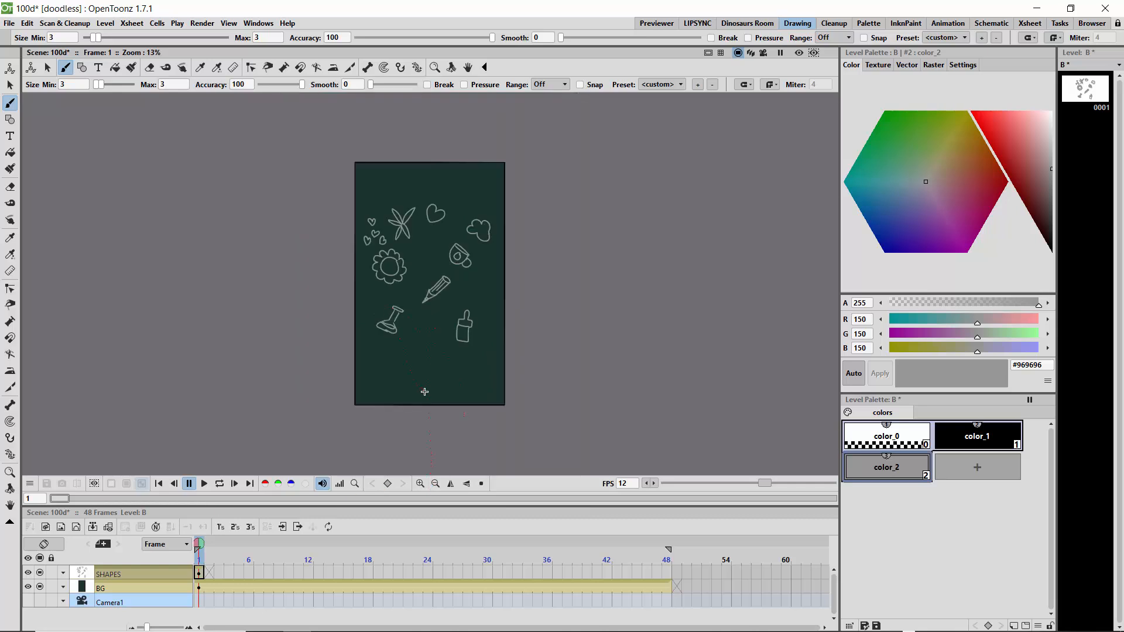
left_click_drag(391, 372, 450, 377)
key("ctrl+z")
left_click(420, 484)
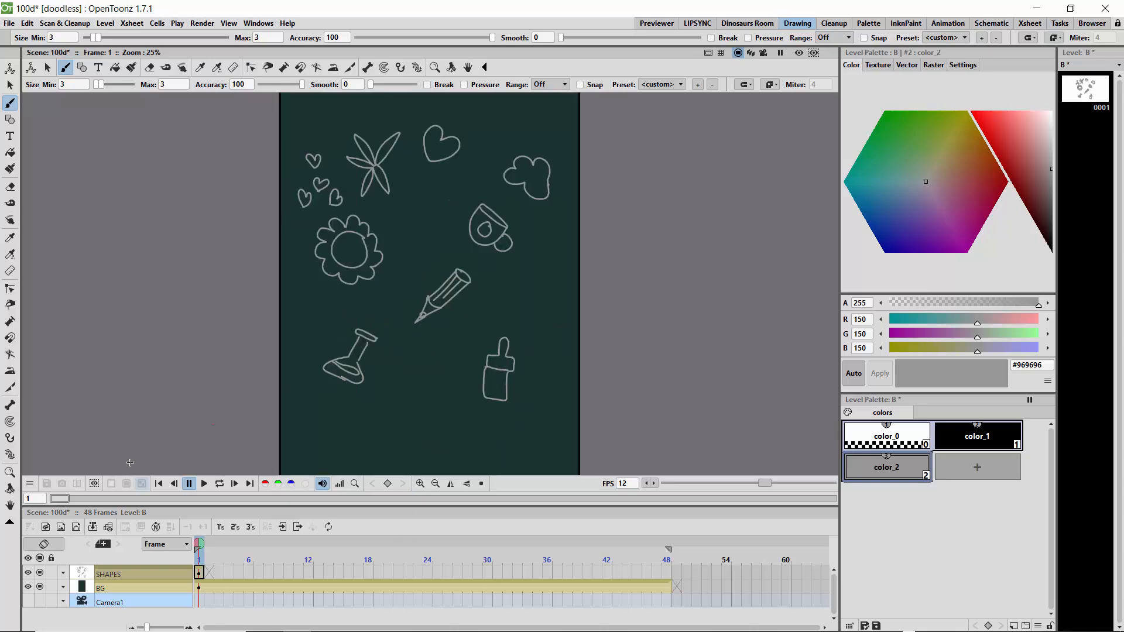
- Fill the lower part of the background with doodles of slanted strips, a burger, a sausage, a drumstick and small scattered sticks
left_click(10, 505)
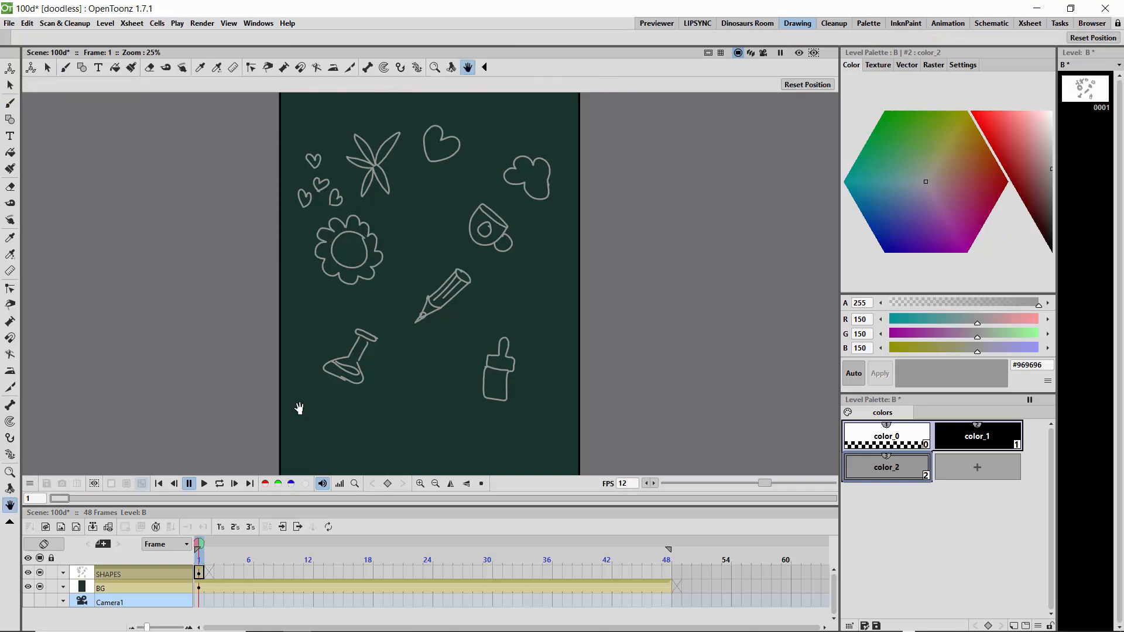
left_click_drag(396, 411, 408, 316)
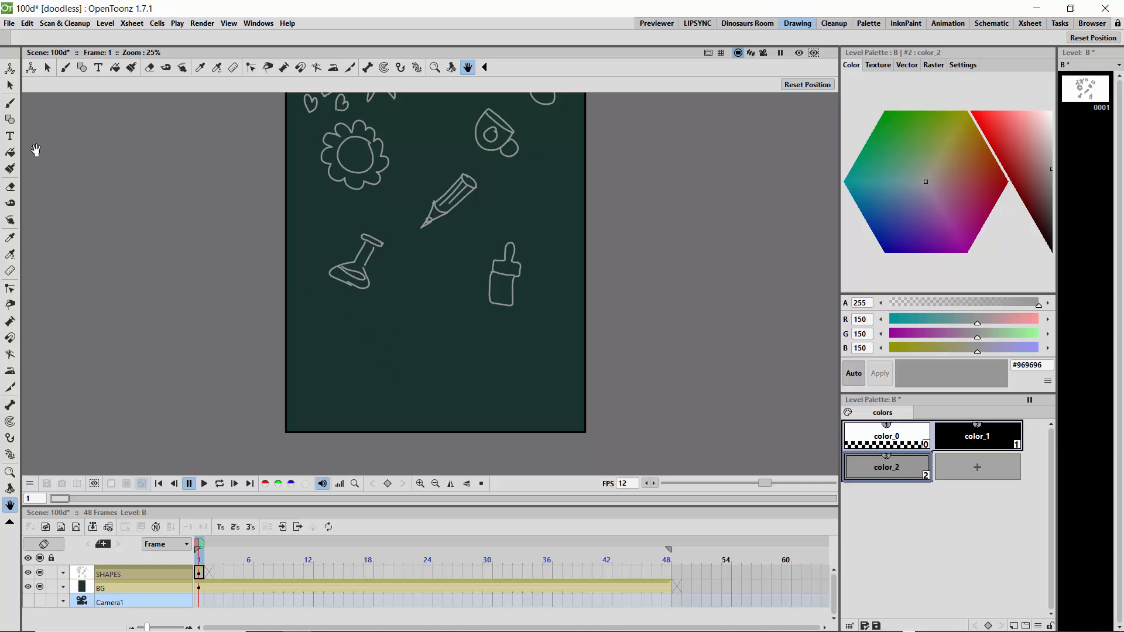
left_click(10, 103)
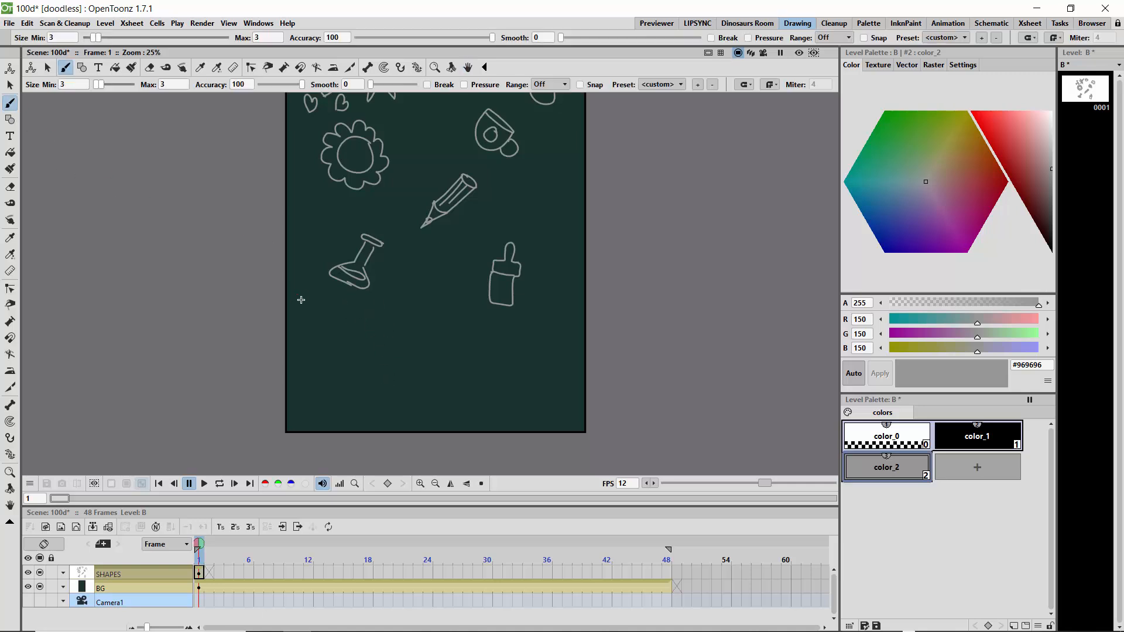
mouse_move(280, 287)
left_mouse_down()
mouse_move(337, 316)
mouse_move(290, 300)
mouse_move(284, 286)
mouse_move(292, 313)
mouse_move(332, 329)
mouse_move(297, 312)
mouse_move(292, 324)
mouse_move(330, 339)
mouse_move(296, 321)
left_mouse_up()
mouse_move(468, 337)
left_mouse_down()
mouse_move(423, 320)
mouse_move(415, 331)
mouse_move(465, 334)
mouse_move(435, 343)
mouse_move(457, 357)
mouse_move(429, 363)
mouse_move(409, 341)
mouse_move(468, 346)
mouse_move(407, 332)
mouse_move(469, 348)
left_mouse_up()
mouse_move(539, 388)
left_mouse_down()
mouse_move(526, 349)
mouse_move(510, 355)
mouse_move(532, 394)
mouse_move(539, 377)
left_mouse_up()
mouse_move(445, 253)
left_mouse_down()
mouse_move(474, 231)
mouse_move(477, 252)
mouse_move(419, 304)
mouse_move(410, 298)
mouse_move(439, 268)
left_mouse_up()
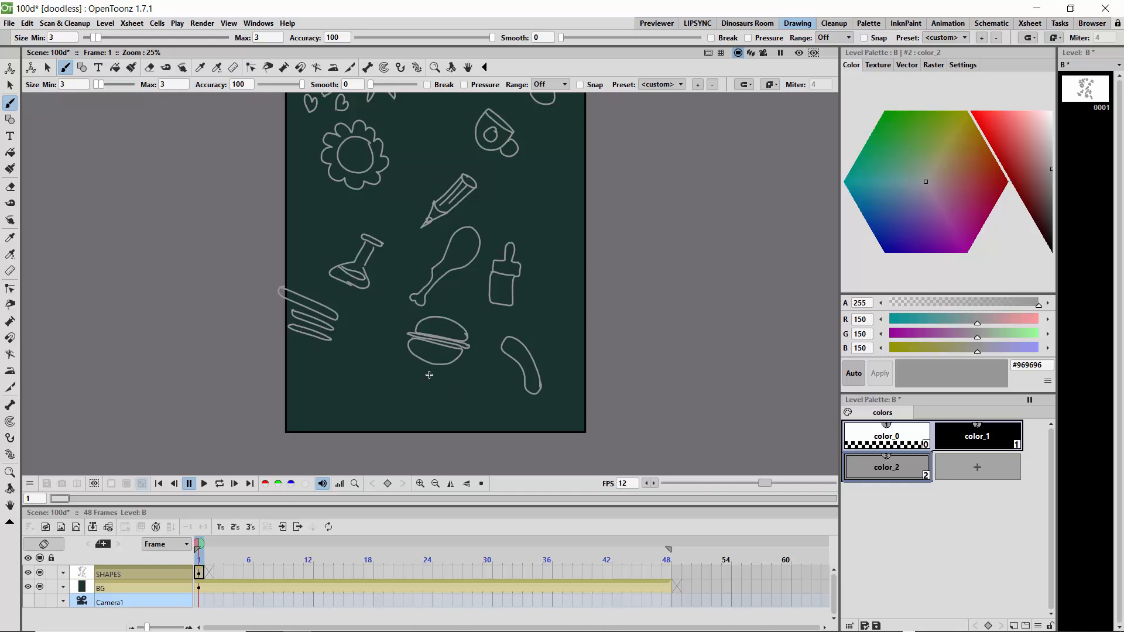
mouse_move(368, 368)
left_mouse_down()
mouse_move(381, 378)
mouse_move(347, 367)
mouse_move(383, 384)
mouse_move(366, 362)
mouse_move(336, 390)
mouse_move(363, 389)
left_mouse_up()
left_click_drag(362, 391, 354, 413)
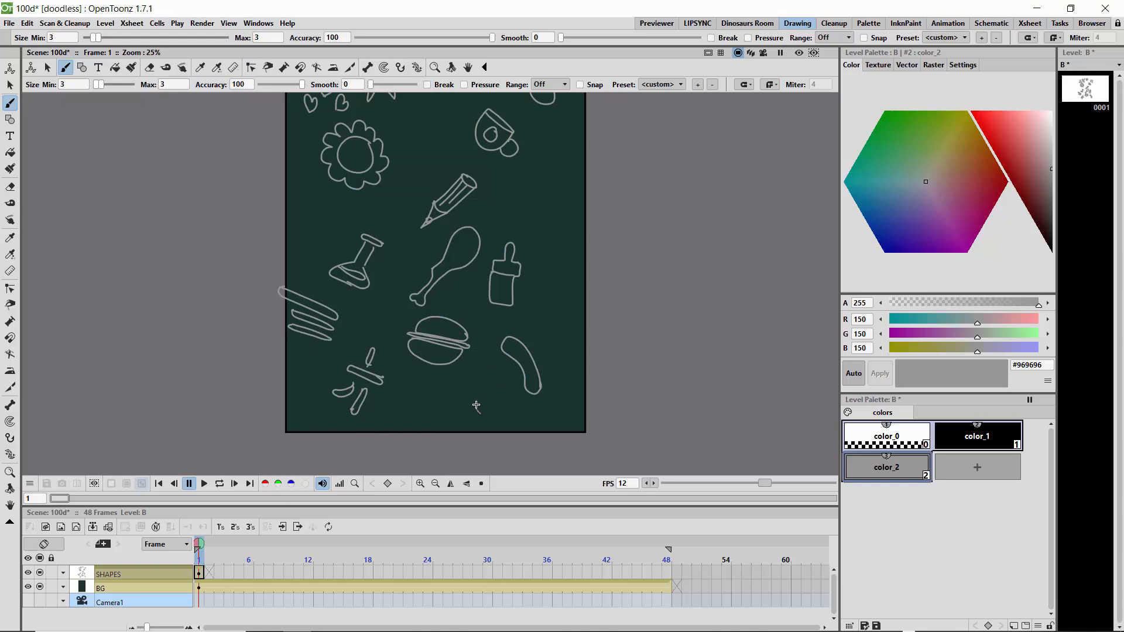
- Draw a speech bubble below the burger, four question marks around the bottle and sausage, and a fish above them
mouse_move(476, 406)
left_mouse_down()
mouse_move(452, 379)
mouse_move(435, 385)
mouse_move(431, 403)
mouse_move(481, 418)
left_mouse_up()
mouse_move(546, 309)
left_mouse_down()
mouse_move(553, 303)
mouse_move(550, 322)
mouse_move(504, 313)
mouse_move(499, 324)
mouse_move(562, 349)
mouse_move(555, 360)
left_mouse_up()
left_click(495, 331)
left_click_drag(543, 253, 548, 268)
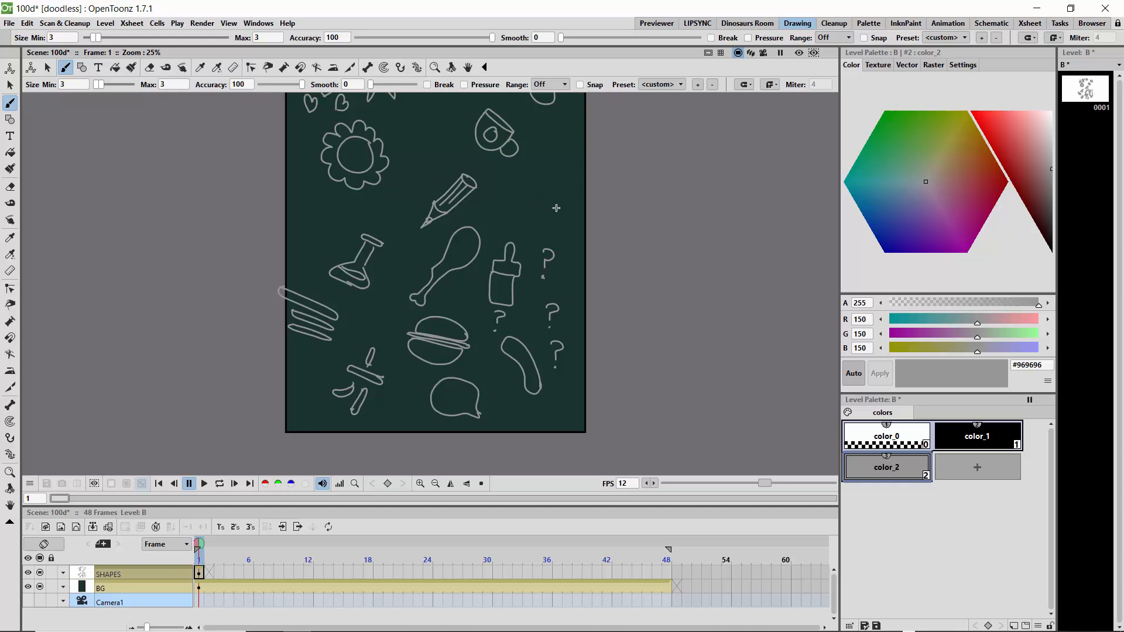
mouse_move(562, 215)
left_mouse_down()
mouse_move(543, 177)
mouse_move(535, 194)
mouse_move(567, 224)
mouse_move(558, 216)
left_mouse_up()
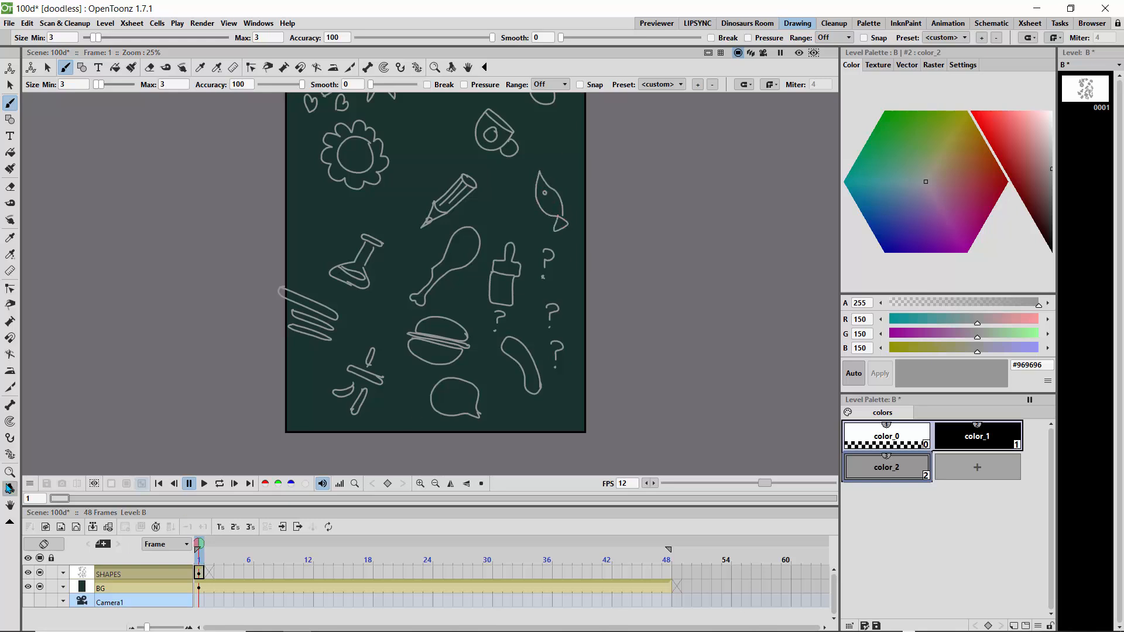
- Draw a ringed planet with a smiling face and two small circles near the background's upper edge
left_click(12, 506)
left_click_drag(407, 226, 373, 437)
left_click_drag(453, 237, 458, 247)
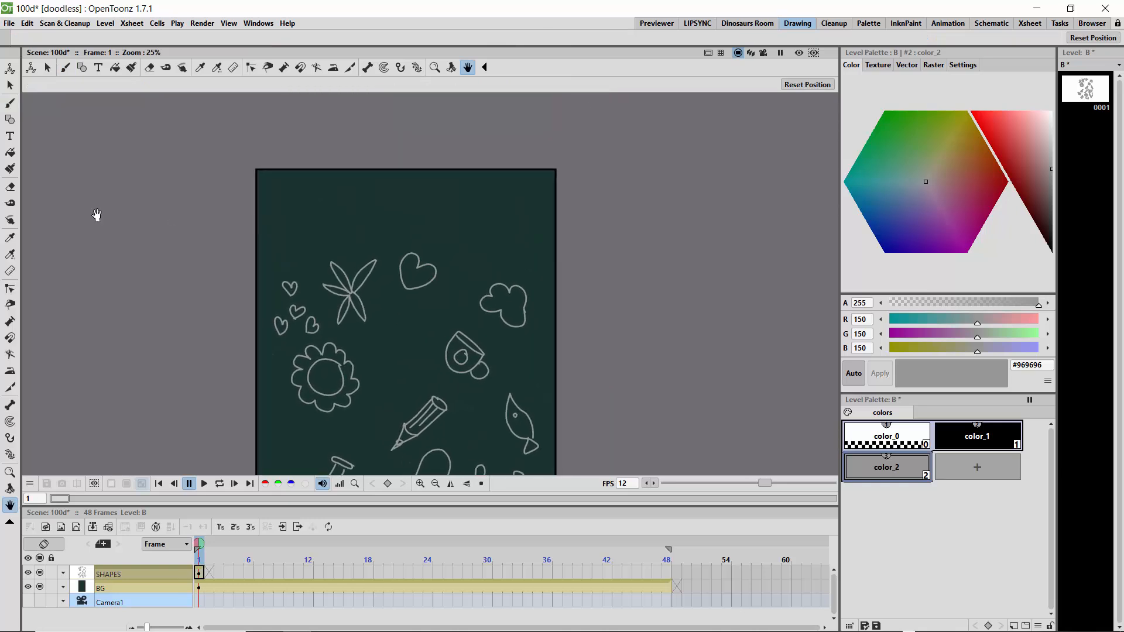
left_click(10, 103)
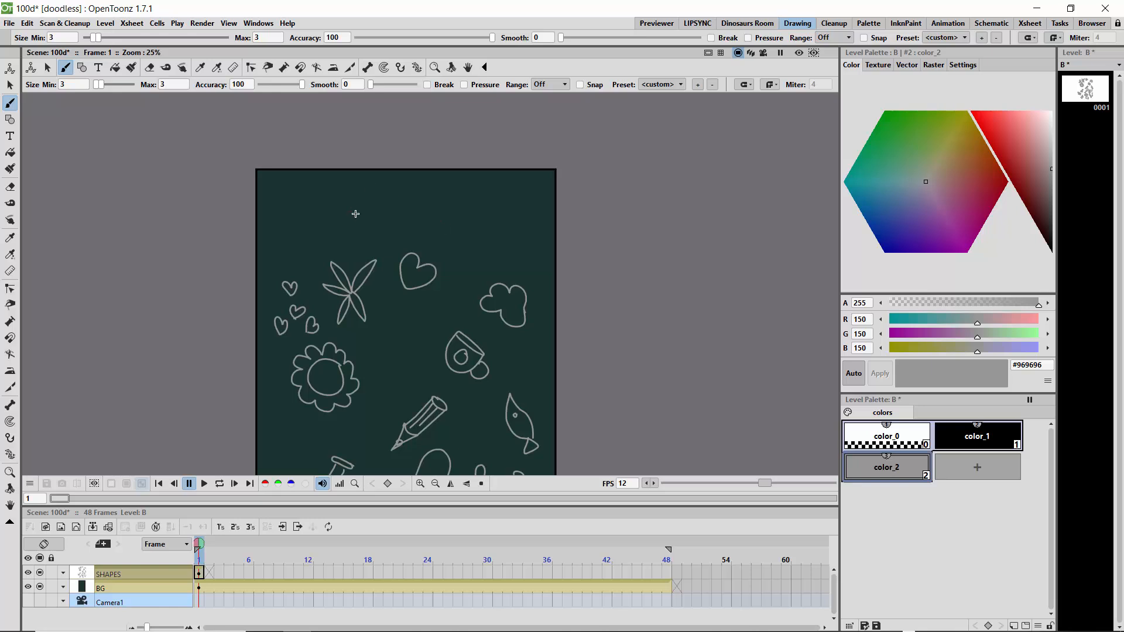
mouse_move(375, 204)
left_mouse_down()
mouse_move(351, 194)
mouse_move(372, 229)
mouse_move(375, 204)
mouse_move(387, 235)
mouse_move(370, 210)
left_mouse_up()
left_click(367, 209)
left_click_drag(353, 209, 367, 207)
mouse_move(479, 209)
left_mouse_down()
mouse_move(466, 200)
mouse_move(439, 235)
mouse_move(434, 218)
left_mouse_up()
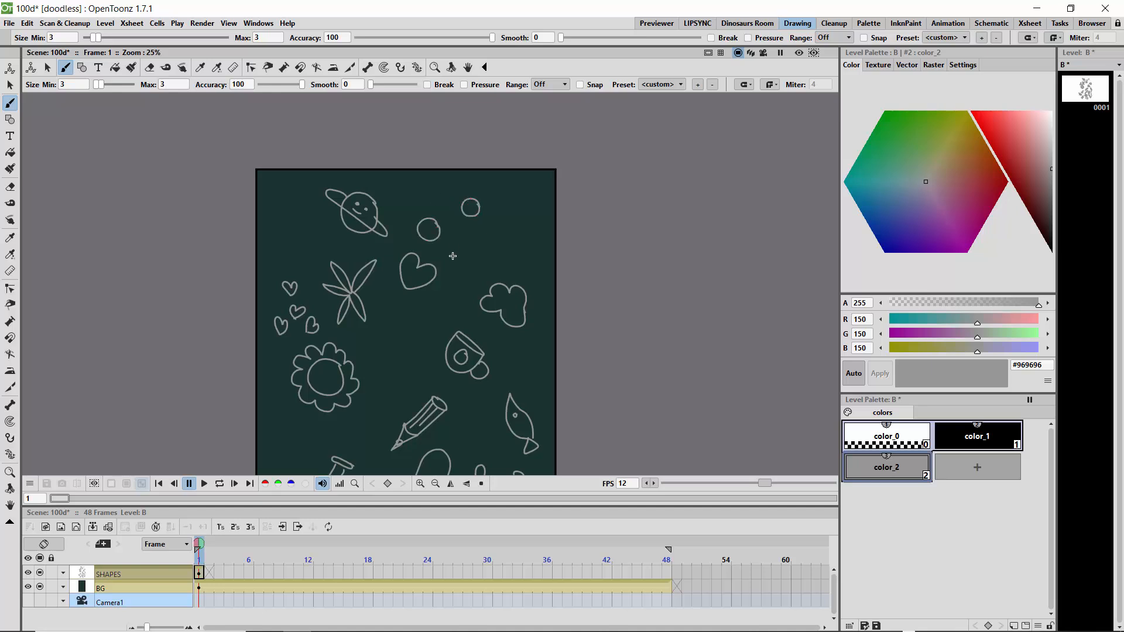
- Add a shield shape, a rounded triangle, an oval and two narrow bars around the planet, and inner rings in the small circles
mouse_move(452, 256)
left_mouse_down()
mouse_move(462, 244)
mouse_move(462, 269)
mouse_move(453, 255)
left_mouse_up()
mouse_move(309, 232)
left_mouse_down()
mouse_move(297, 244)
mouse_move(309, 232)
left_mouse_up()
mouse_move(526, 222)
left_mouse_down()
mouse_move(507, 232)
mouse_move(522, 231)
left_mouse_up()
left_click_drag(430, 231, 422, 225)
mouse_move(299, 183)
left_mouse_down()
mouse_move(279, 241)
mouse_move(276, 206)
mouse_move(269, 212)
mouse_move(280, 243)
left_mouse_up()
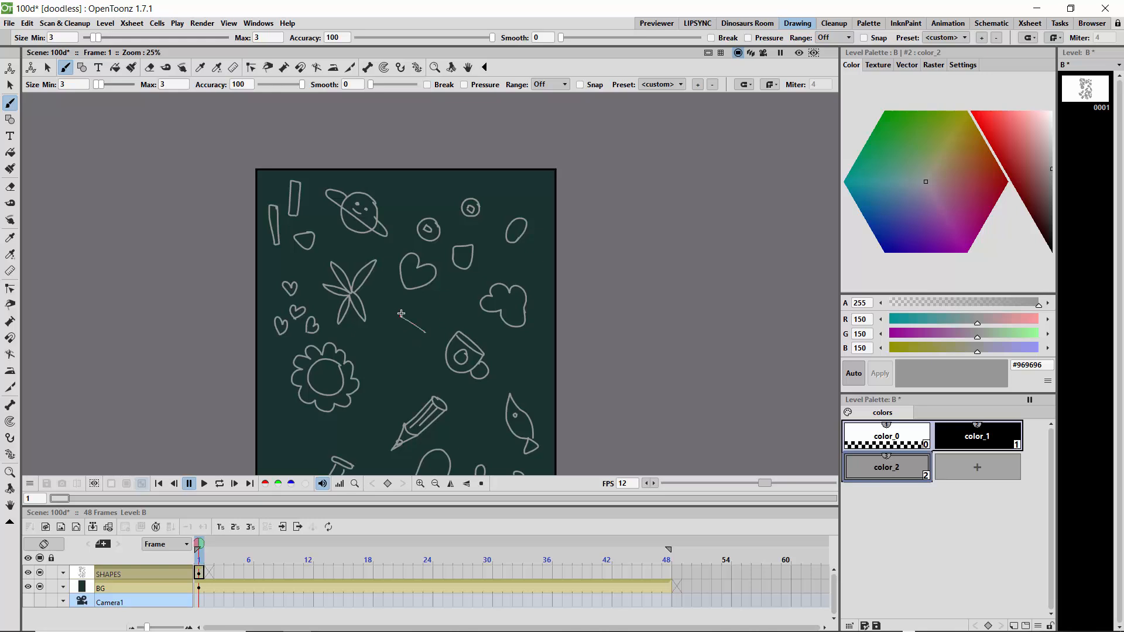
- Draw two dumbbells, a crescent moon and a small padlock-like shape, and add a smiling face to the round flower
mouse_move(396, 308)
left_mouse_down()
mouse_move(395, 325)
mouse_move(418, 339)
mouse_move(425, 330)
left_mouse_up()
mouse_move(291, 432)
left_mouse_down()
mouse_move(322, 434)
mouse_move(296, 417)
mouse_move(293, 431)
mouse_move(318, 445)
left_mouse_up()
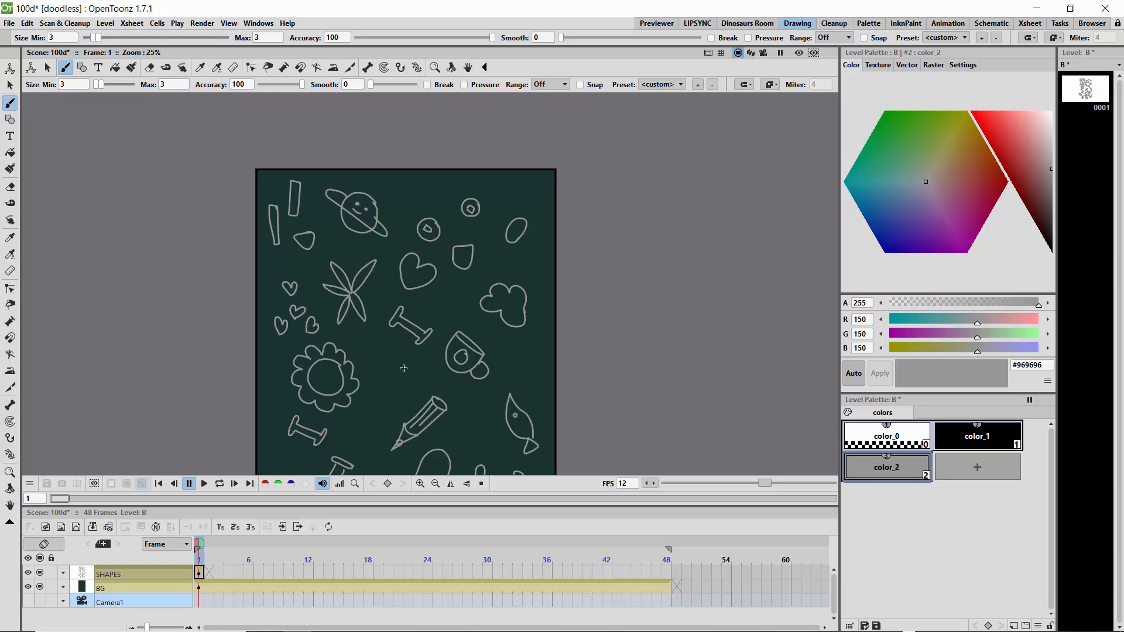
mouse_move(386, 345)
left_mouse_down()
mouse_move(380, 373)
mouse_move(408, 383)
mouse_move(415, 372)
mouse_move(391, 347)
left_mouse_up()
left_click_drag(319, 373, 334, 380)
mouse_move(511, 203)
left_mouse_down()
mouse_move(508, 194)
mouse_move(508, 209)
mouse_move(496, 206)
mouse_move(510, 205)
left_mouse_up()
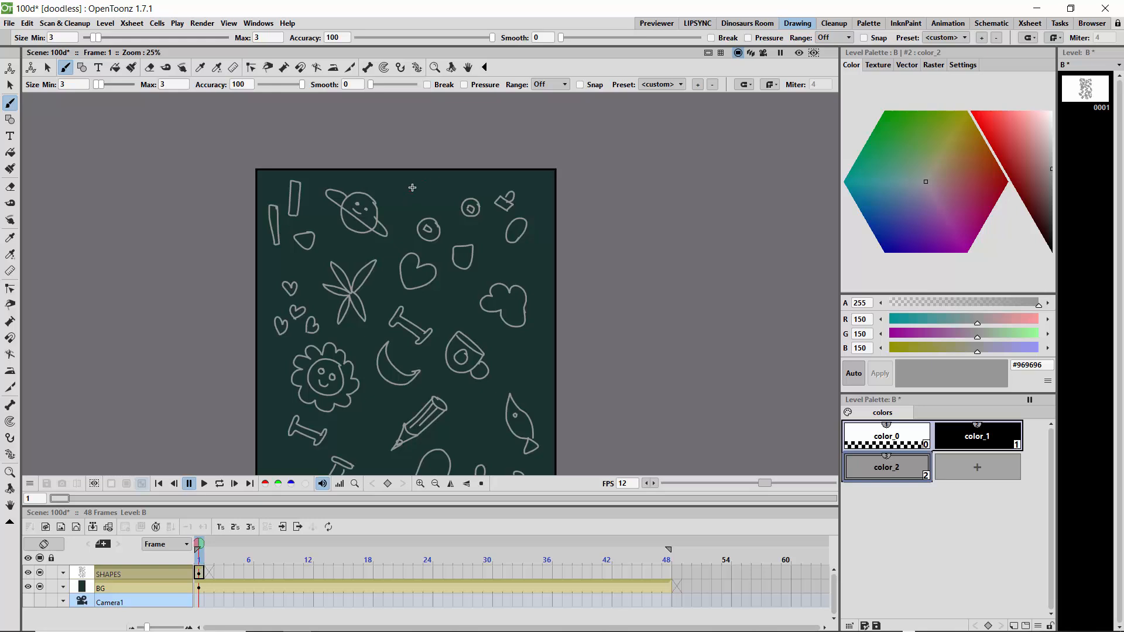
- Draw two ice-cream cones near the upper edge and a ruler with tick marks beside the cup
left_click_drag(413, 182, 400, 221)
left_click_drag(408, 180, 428, 181)
mouse_move(533, 251)
left_mouse_down()
mouse_move(542, 254)
mouse_move(518, 270)
mouse_move(536, 246)
mouse_move(548, 248)
mouse_move(537, 222)
mouse_move(546, 236)
left_mouse_up()
mouse_move(503, 341)
left_mouse_down()
mouse_move(499, 354)
mouse_move(544, 360)
mouse_move(500, 355)
mouse_move(528, 357)
left_mouse_up()
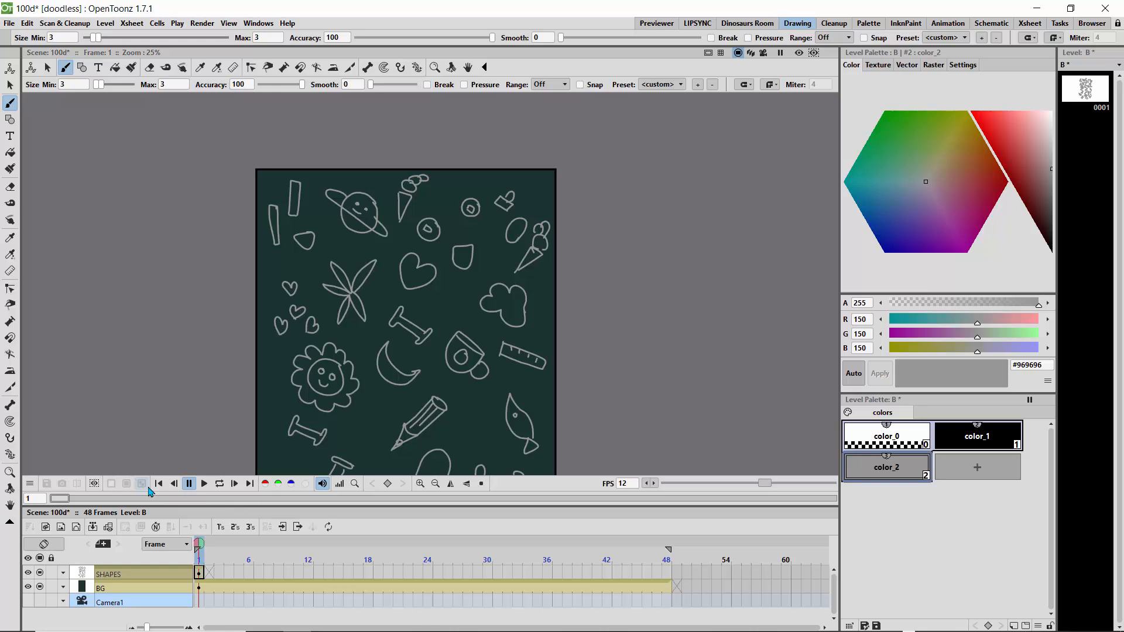
- Draw a slanted pen in the gap between the heart and the cloud shape
left_click(420, 484)
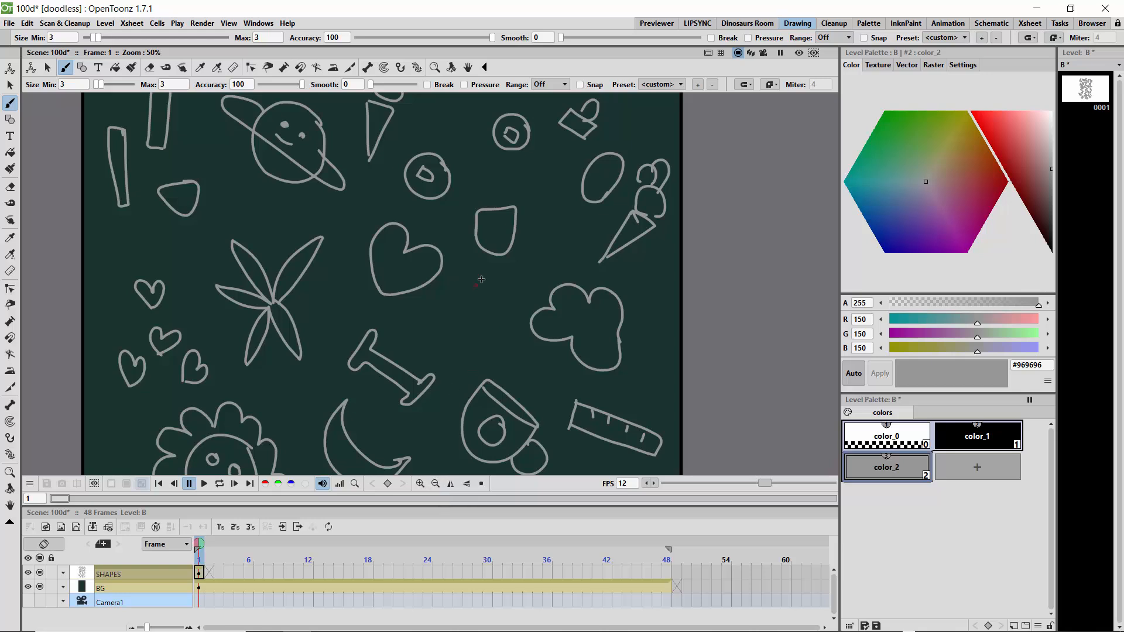
left_click_drag(486, 274, 456, 320)
mouse_move(481, 269)
left_mouse_down()
mouse_move(444, 340)
mouse_move(439, 346)
left_mouse_up()
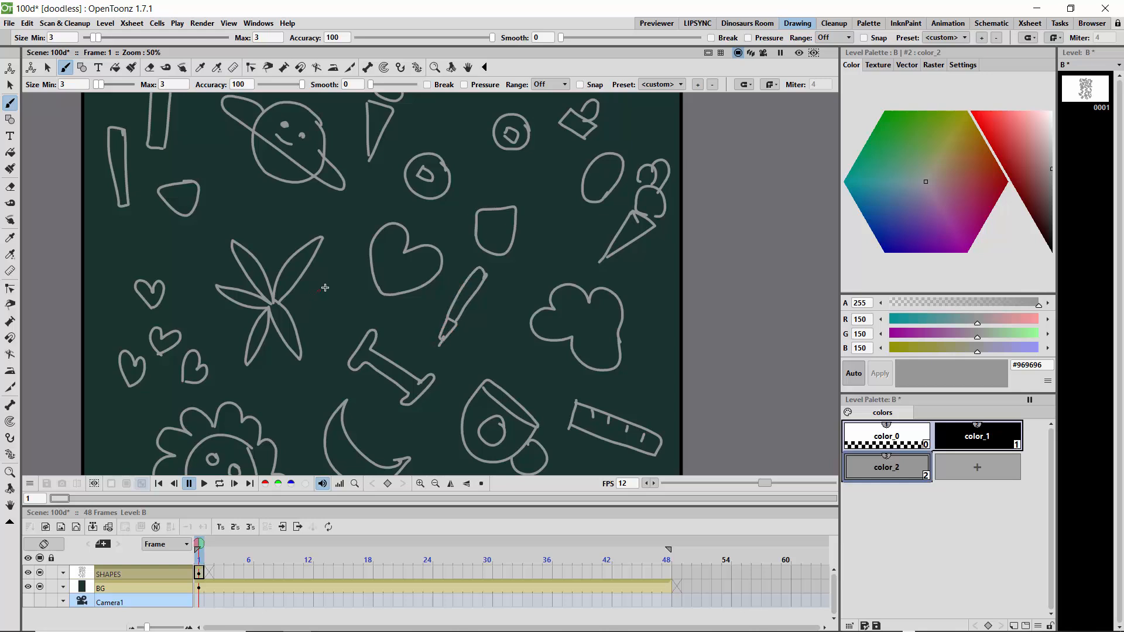
- Draw a slanted pen between the leafy plant and the heart, and a small paintbrush above the large cup
left_click_drag(340, 276, 313, 346)
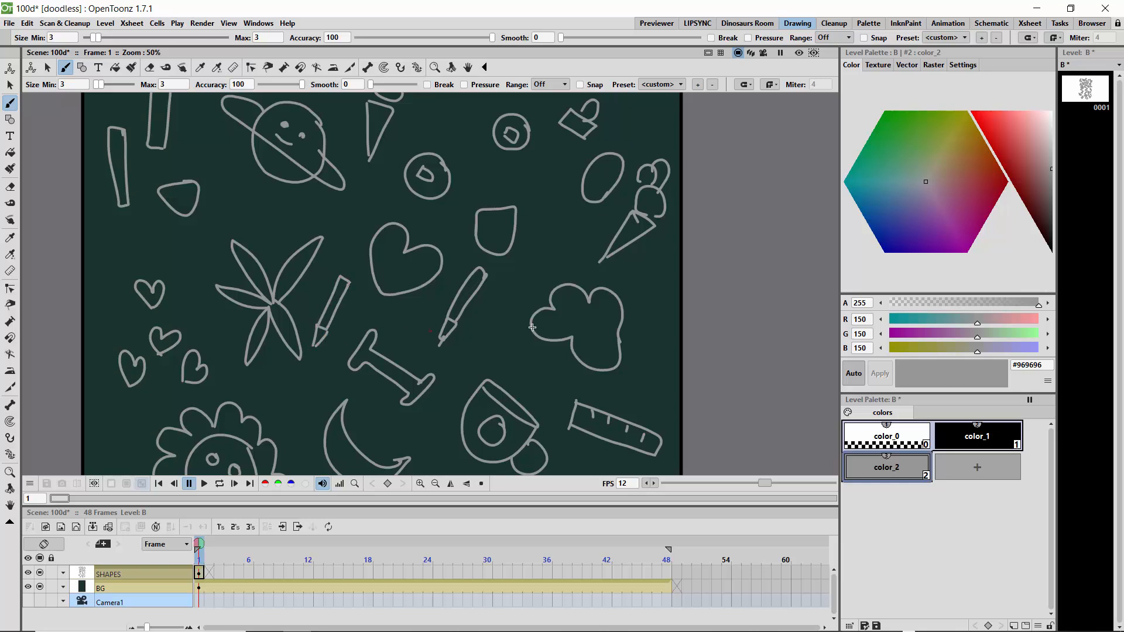
left_click_drag(493, 337, 534, 367)
mouse_move(493, 336)
left_mouse_down()
mouse_move(535, 367)
mouse_move(530, 375)
left_mouse_up()
- Draw an upright wristwatch with a round face between the shield shape and the ice-cream cone
mouse_move(556, 226)
left_mouse_down()
mouse_move(546, 231)
mouse_move(565, 239)
mouse_move(548, 188)
left_mouse_up()
left_click_drag(548, 188, 547, 224)
left_click_drag(550, 248, 557, 273)
left_click_drag(550, 189, 557, 189)
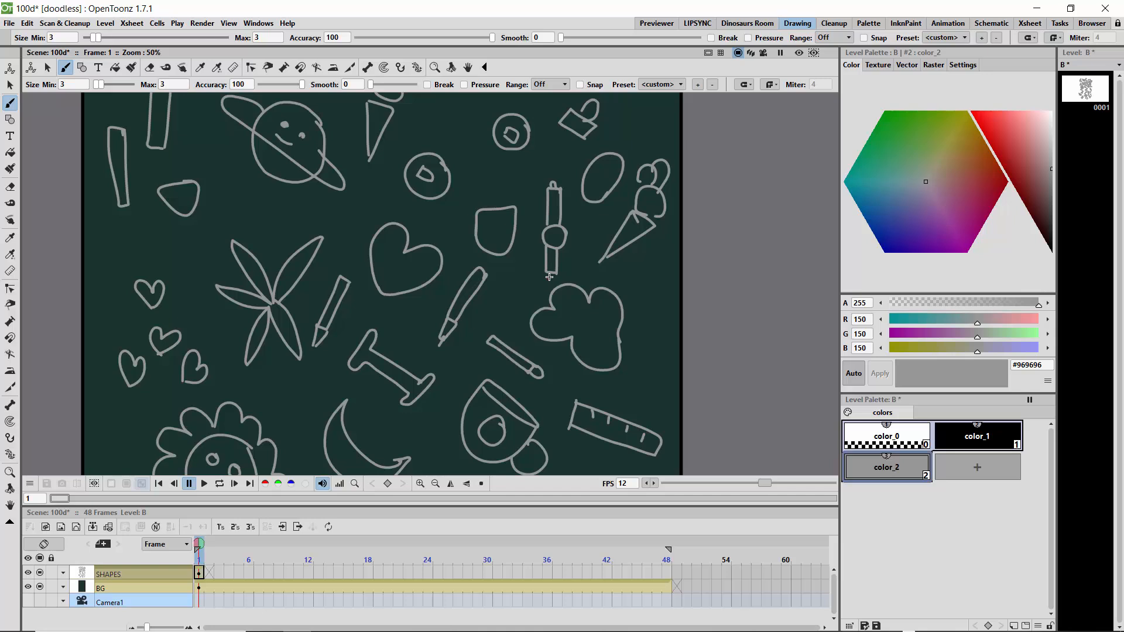
left_click_drag(547, 280, 547, 273)
- Fill the upper gaps with a round clock, a tilted cup, three crescent moons and a small ringed planet
mouse_move(162, 223)
left_mouse_down()
mouse_move(139, 214)
mouse_move(127, 238)
mouse_move(166, 239)
mouse_move(162, 220)
mouse_move(145, 235)
mouse_move(154, 246)
mouse_move(154, 232)
left_mouse_up()
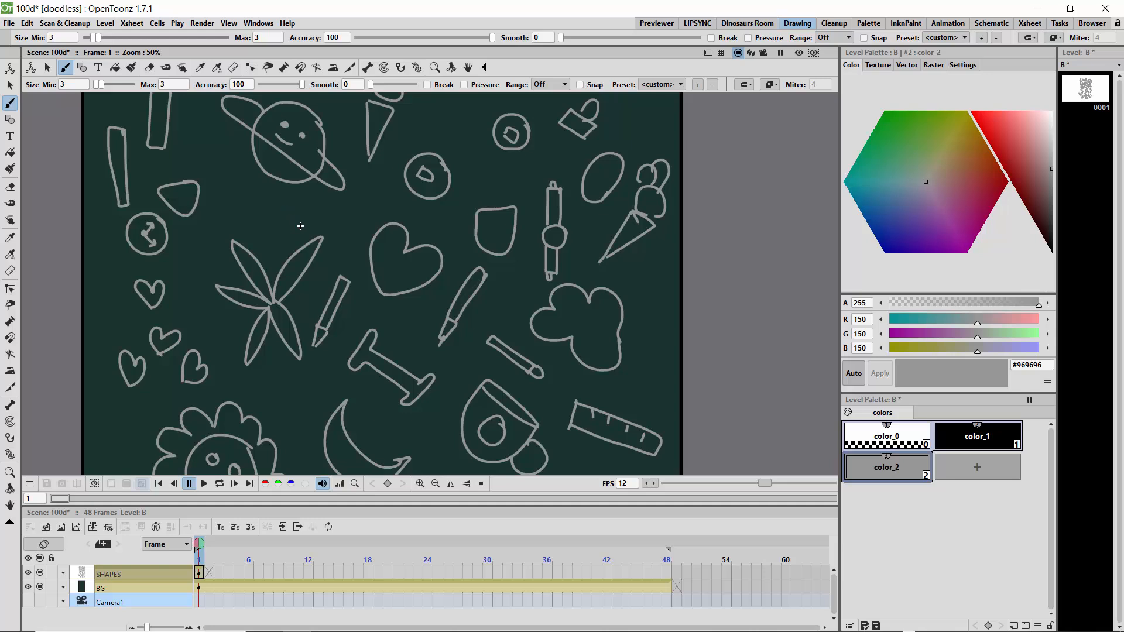
mouse_move(264, 202)
left_mouse_down()
mouse_move(233, 182)
mouse_move(265, 205)
mouse_move(233, 182)
mouse_move(220, 197)
mouse_move(249, 218)
mouse_move(264, 206)
mouse_move(270, 223)
mouse_move(256, 218)
left_mouse_up()
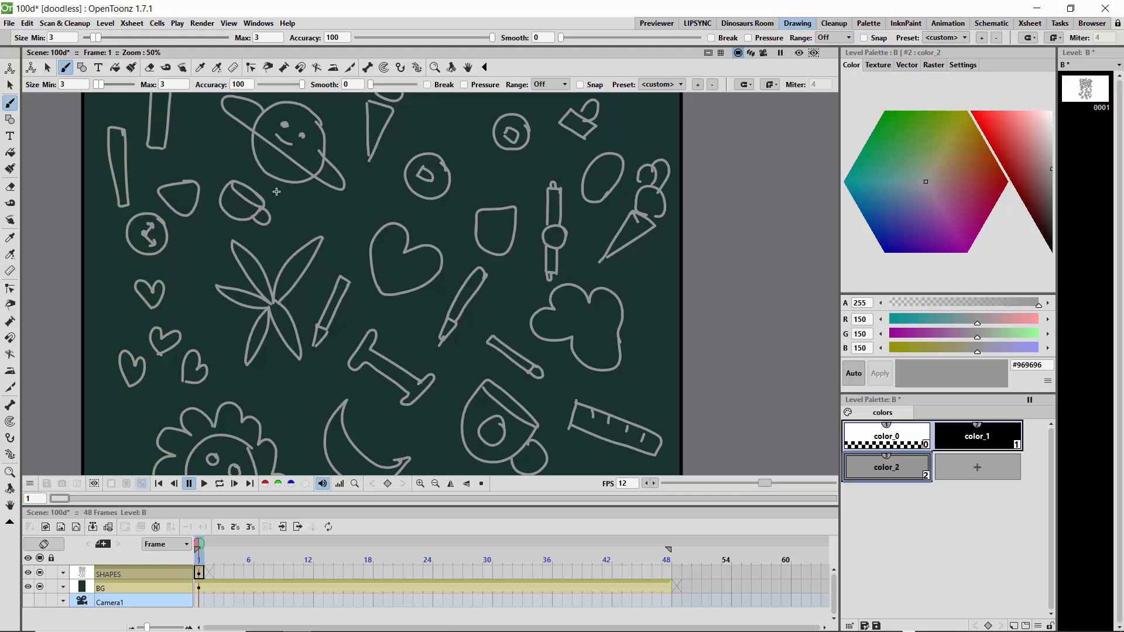
mouse_move(665, 257)
left_mouse_down()
mouse_move(633, 273)
mouse_move(650, 309)
mouse_move(665, 259)
left_mouse_up()
mouse_move(571, 142)
left_mouse_down()
mouse_move(552, 160)
mouse_move(572, 145)
mouse_move(490, 167)
mouse_move(521, 165)
mouse_move(503, 188)
left_mouse_up()
mouse_move(454, 119)
left_mouse_down()
mouse_move(441, 145)
mouse_move(458, 130)
mouse_move(436, 113)
mouse_move(420, 120)
mouse_move(462, 141)
left_mouse_up()
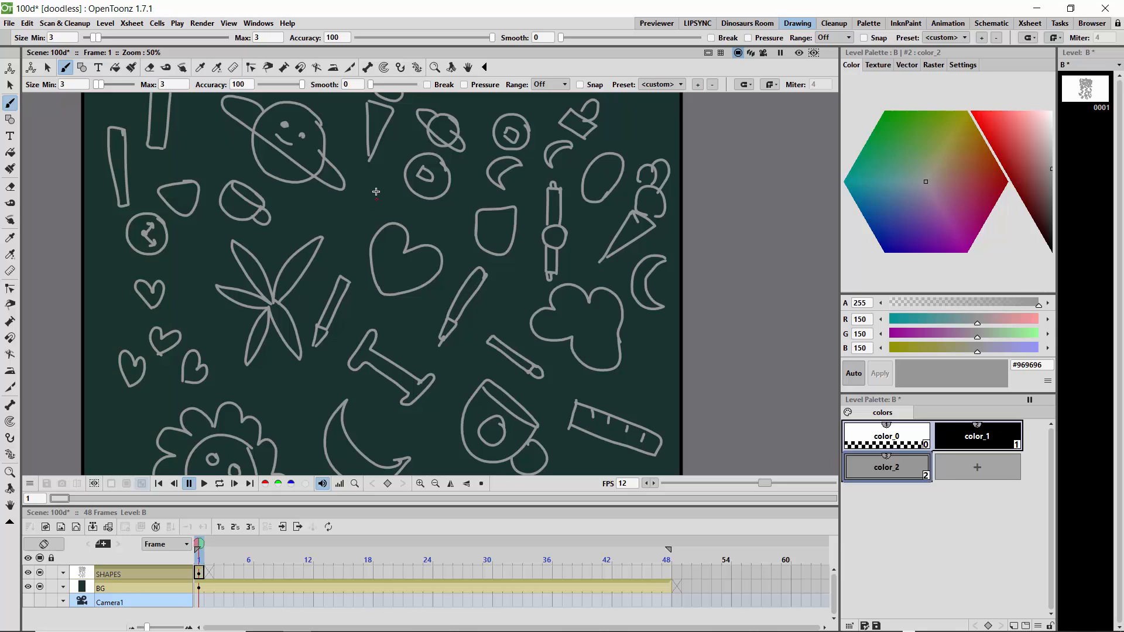
- Scatter four four-pointed sparkles around the heart and ringed circle, and add two tiny circles beside the cloud shape
mouse_move(375, 184)
left_mouse_down()
mouse_move(386, 189)
mouse_move(374, 194)
left_mouse_up()
mouse_move(438, 213)
left_mouse_down()
mouse_move(430, 229)
mouse_move(422, 215)
mouse_move(485, 191)
left_mouse_up()
left_click_drag(647, 356, 658, 327)
mouse_move(494, 298)
left_mouse_down()
mouse_move(484, 297)
mouse_move(488, 316)
mouse_move(501, 311)
mouse_move(494, 300)
left_mouse_up()
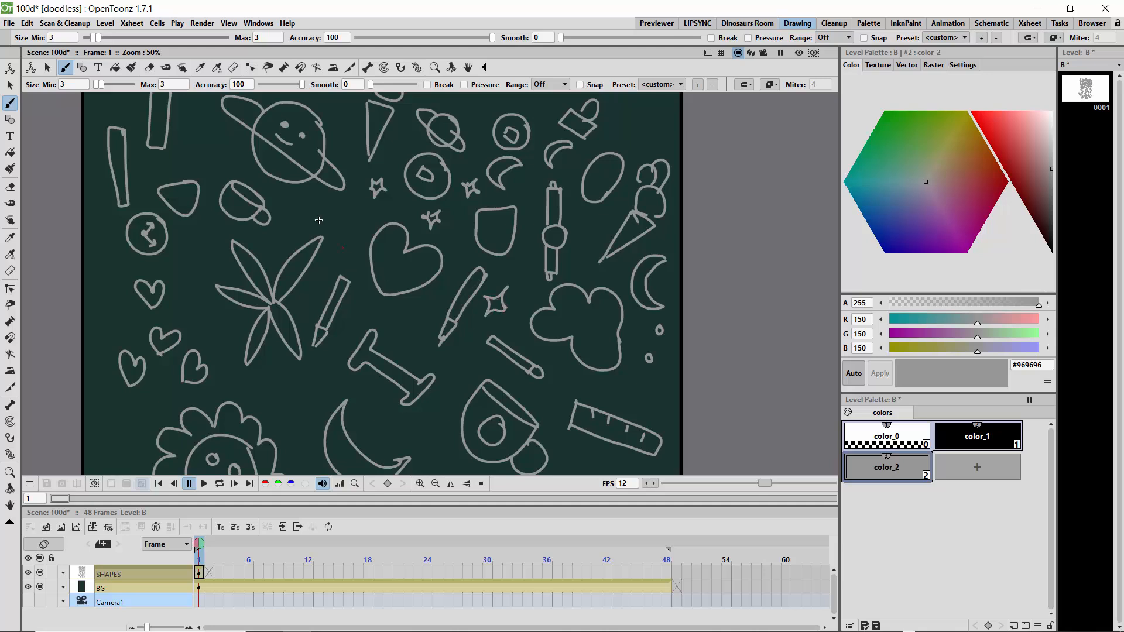
- Draw a small pot above the heart, a little cup below the leafy plant and a tube at the canvas's left edge
mouse_move(335, 205)
left_mouse_down()
mouse_move(357, 222)
mouse_move(323, 218)
mouse_move(344, 233)
mouse_move(351, 225)
left_mouse_up()
mouse_move(279, 375)
left_mouse_down()
mouse_move(284, 402)
mouse_move(305, 388)
mouse_move(312, 398)
mouse_move(299, 391)
left_mouse_up()
mouse_move(97, 253)
left_mouse_down()
mouse_move(120, 257)
mouse_move(96, 258)
mouse_move(97, 308)
mouse_move(115, 311)
left_mouse_up()
mouse_move(98, 311)
left_mouse_down()
mouse_move(115, 311)
mouse_move(97, 309)
left_mouse_up()
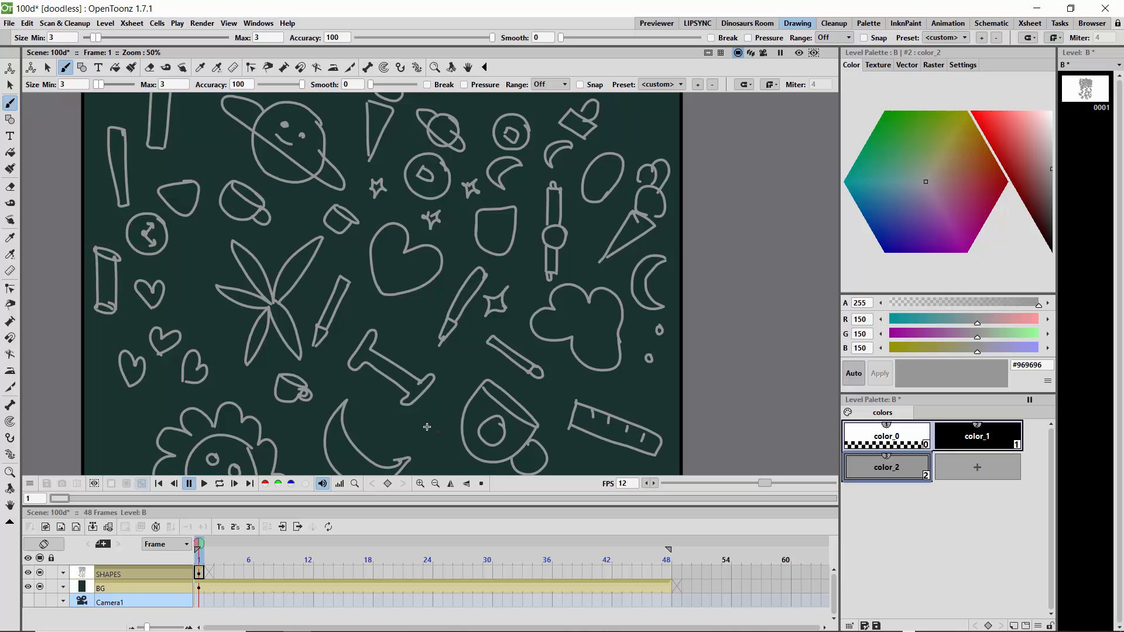
- Draw a curved blob beside the crescent moon, a small lobed flower above the dumbbell and a skateboard above the ruler
mouse_move(393, 416)
left_mouse_down()
mouse_move(436, 436)
mouse_move(381, 436)
mouse_move(380, 419)
left_mouse_up()
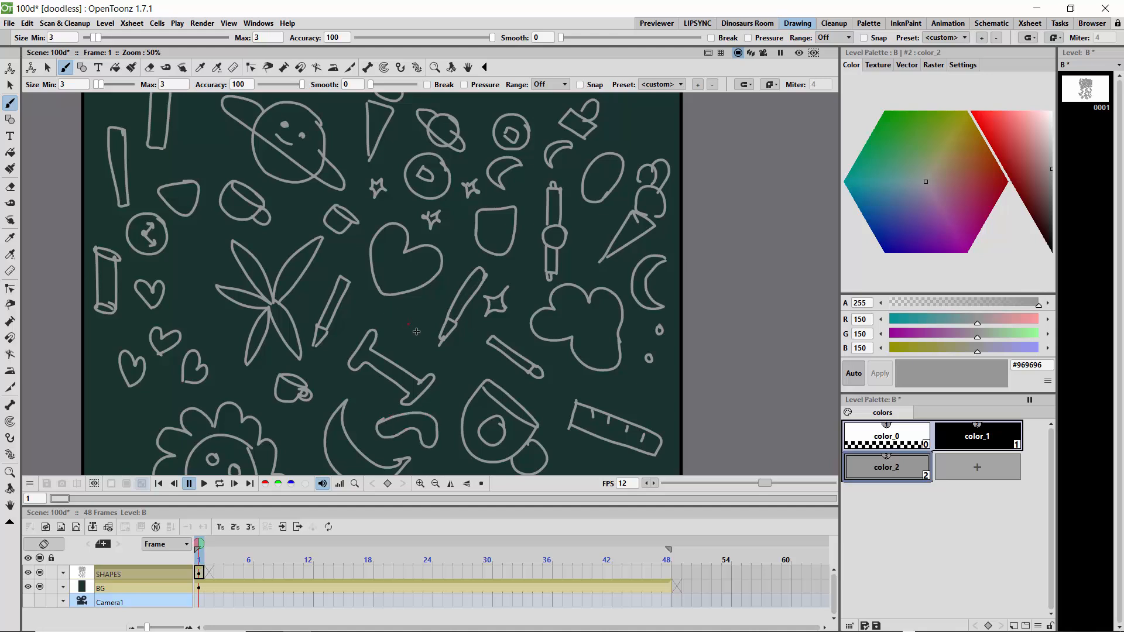
mouse_move(416, 331)
left_mouse_down()
mouse_move(426, 312)
mouse_move(381, 321)
mouse_move(408, 347)
mouse_move(417, 332)
left_mouse_up()
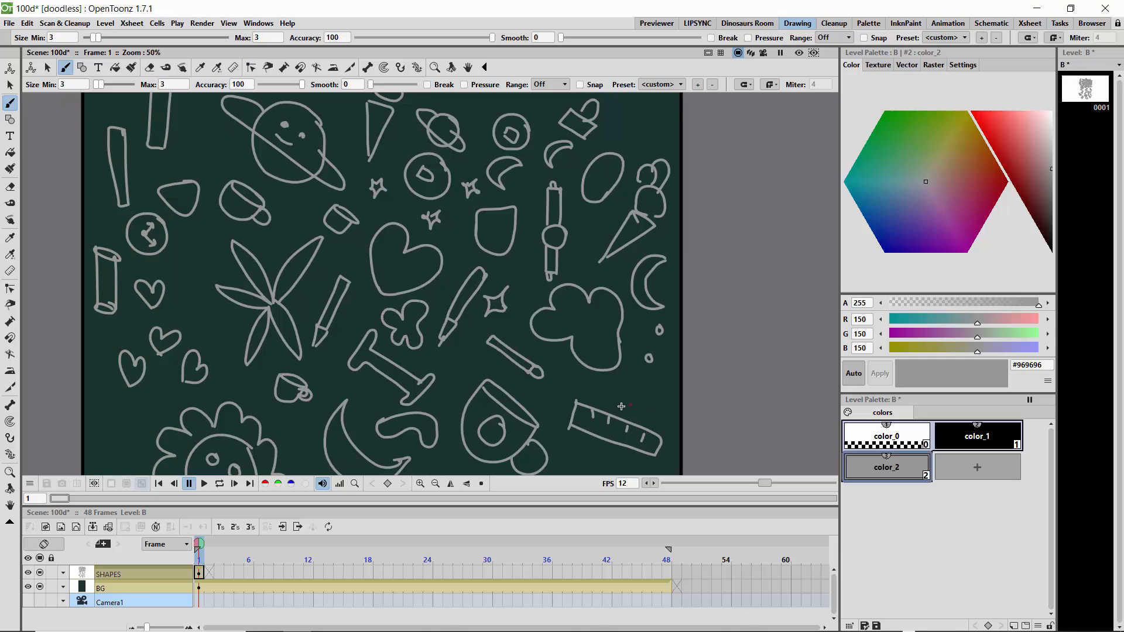
mouse_move(663, 398)
left_mouse_down()
mouse_move(609, 394)
mouse_move(596, 380)
mouse_move(662, 393)
mouse_move(641, 411)
mouse_move(604, 397)
left_mouse_up()
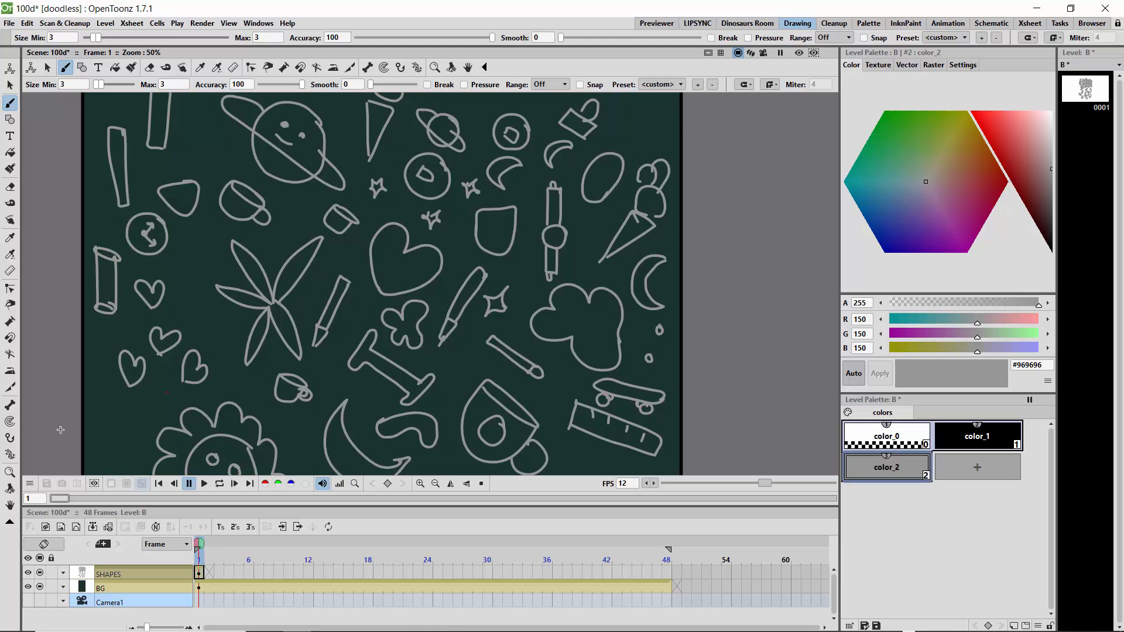
- Draw a small television with antennas beside the smiling flower, and two head-and-shoulders figures between the flower and the pencil
left_click(10, 505)
mouse_move(282, 370)
left_mouse_down()
mouse_move(431, 236)
mouse_move(419, 227)
left_mouse_up()
left_click(10, 102)
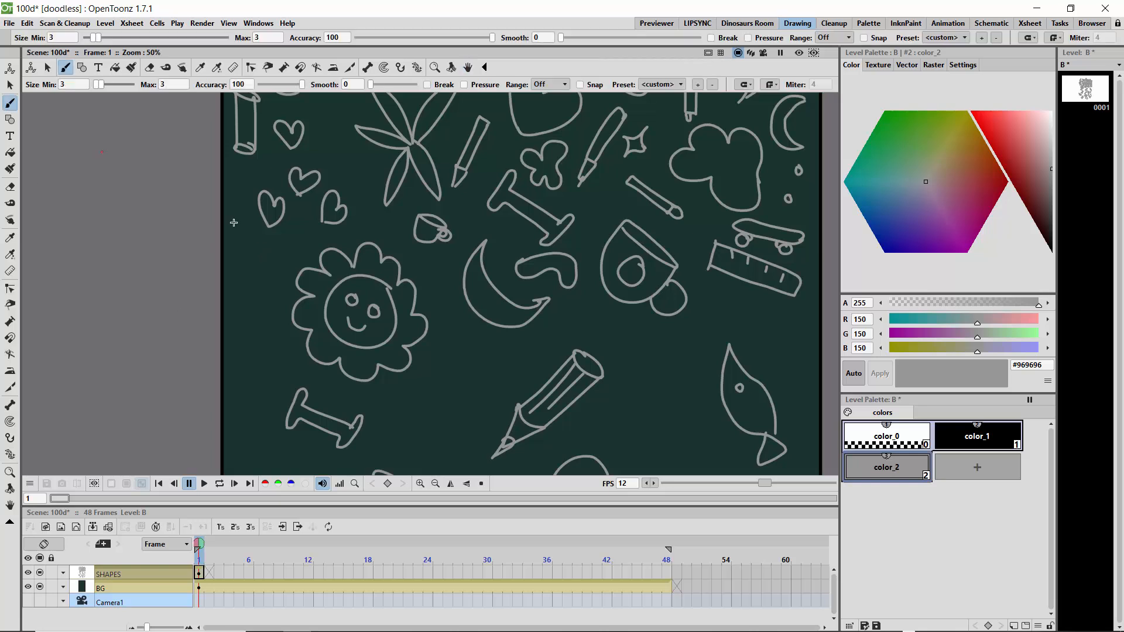
mouse_move(270, 304)
left_mouse_down()
mouse_move(284, 278)
mouse_move(245, 254)
mouse_move(238, 290)
mouse_move(270, 305)
mouse_move(241, 282)
mouse_move(259, 237)
mouse_move(289, 247)
left_mouse_up()
left_click_drag(350, 421, 353, 424)
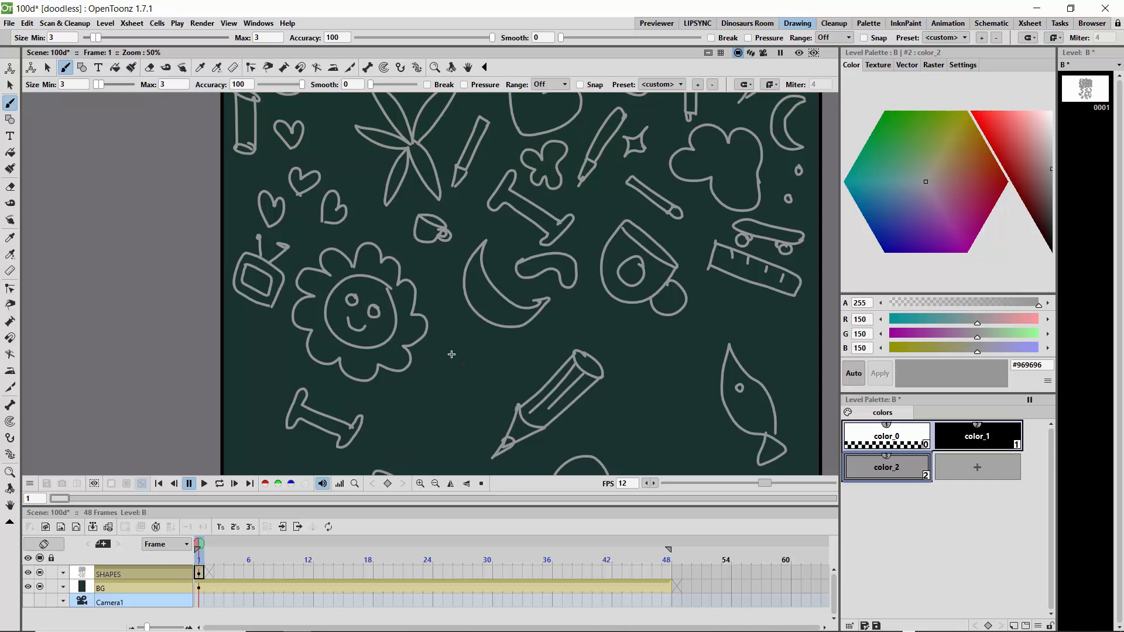
mouse_move(467, 357)
left_mouse_down()
mouse_move(446, 367)
mouse_move(472, 374)
mouse_move(468, 356)
mouse_move(473, 398)
mouse_move(454, 419)
mouse_move(411, 399)
mouse_move(434, 378)
left_mouse_up()
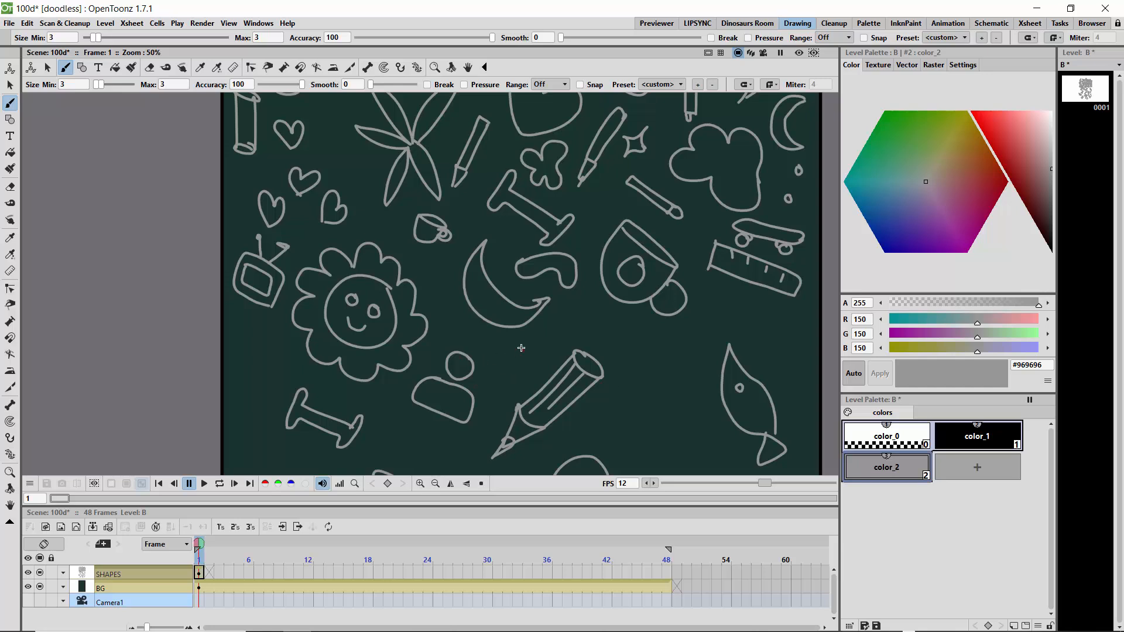
mouse_move(521, 348)
left_mouse_down()
mouse_move(526, 358)
mouse_move(480, 360)
mouse_move(520, 389)
mouse_move(489, 372)
left_mouse_up()
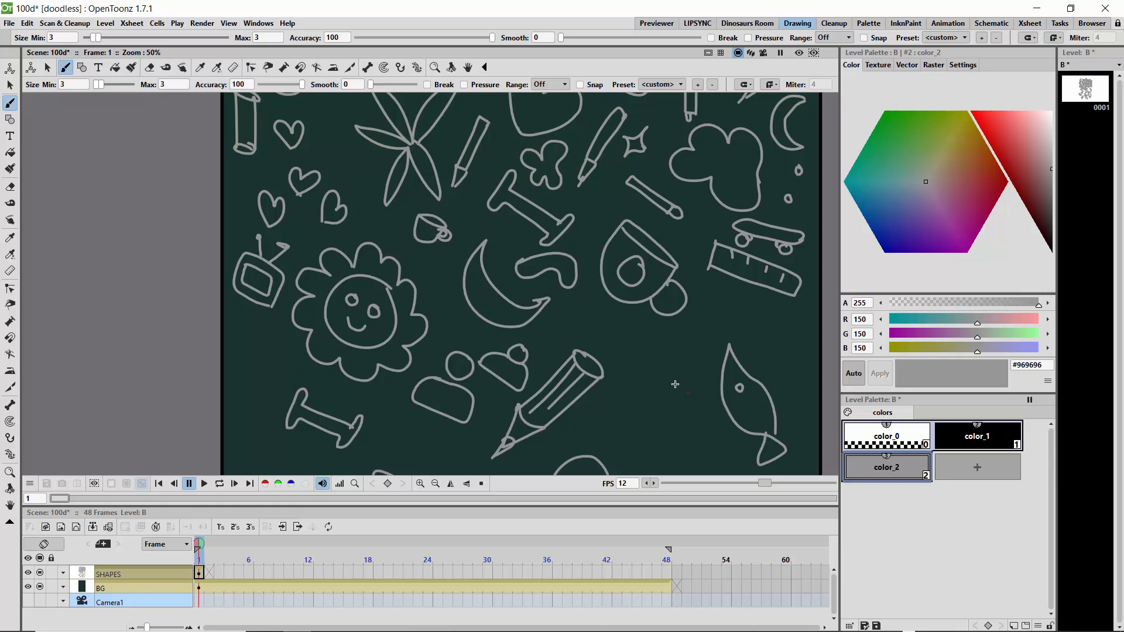
- Draw three rounded shapes with jagged edges in the gaps between the cup, the pencil and the fish
mouse_move(703, 415)
left_mouse_down()
mouse_move(649, 398)
mouse_move(635, 423)
mouse_move(641, 436)
mouse_move(703, 412)
left_mouse_up()
mouse_move(670, 347)
left_mouse_down()
mouse_move(624, 325)
mouse_move(612, 349)
mouse_move(631, 344)
mouse_move(628, 356)
mouse_move(656, 366)
mouse_move(651, 378)
mouse_move(674, 349)
left_mouse_up()
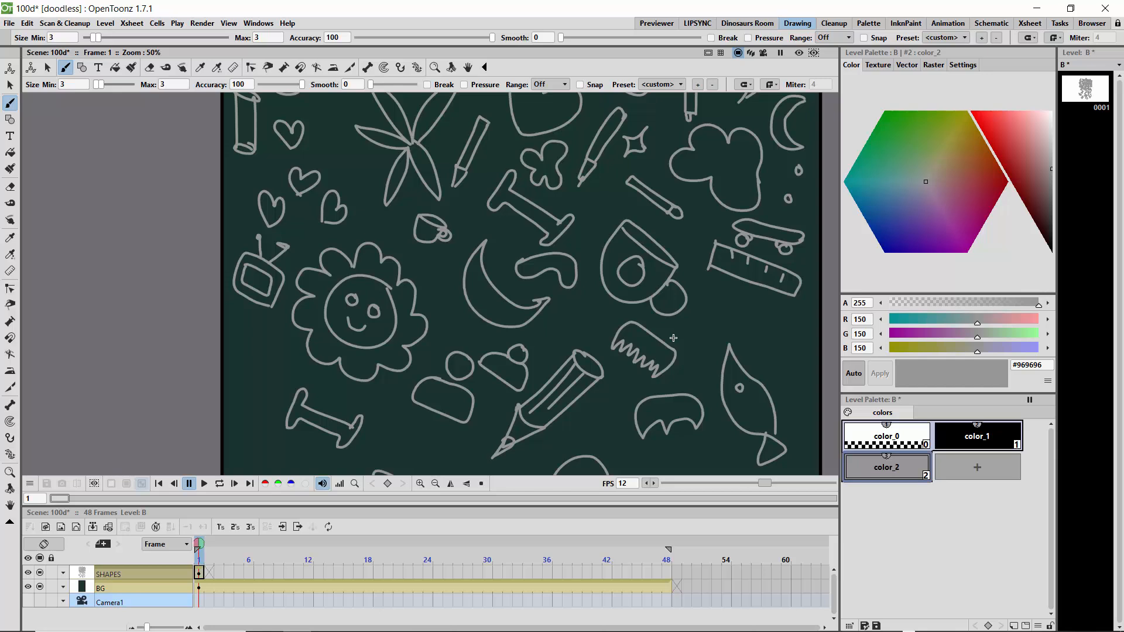
mouse_move(745, 325)
left_mouse_down()
mouse_move(785, 318)
mouse_move(801, 340)
mouse_move(786, 366)
mouse_move(767, 367)
mouse_move(778, 344)
mouse_move(742, 324)
left_mouse_up()
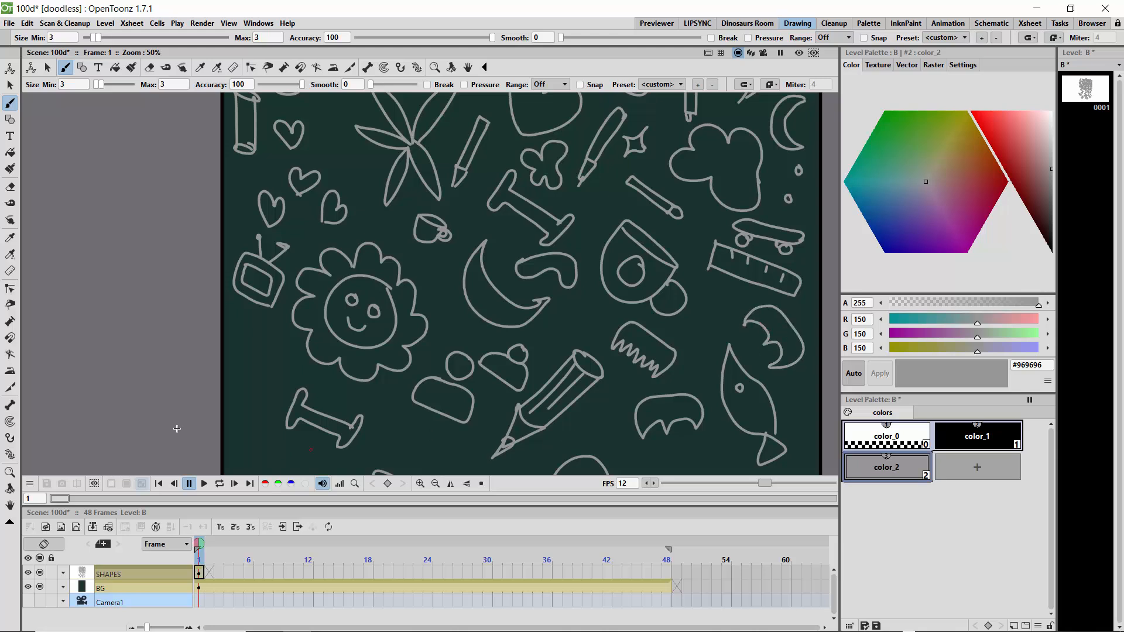
- Draw three hearts in the lower canvas: two beside the burger and speech bubble, and one below the curved sausage shape
left_click(10, 504)
left_click_drag(471, 386, 477, 188)
mouse_move(484, 293)
left_mouse_down()
mouse_move(484, 243)
mouse_move(459, 195)
left_mouse_up()
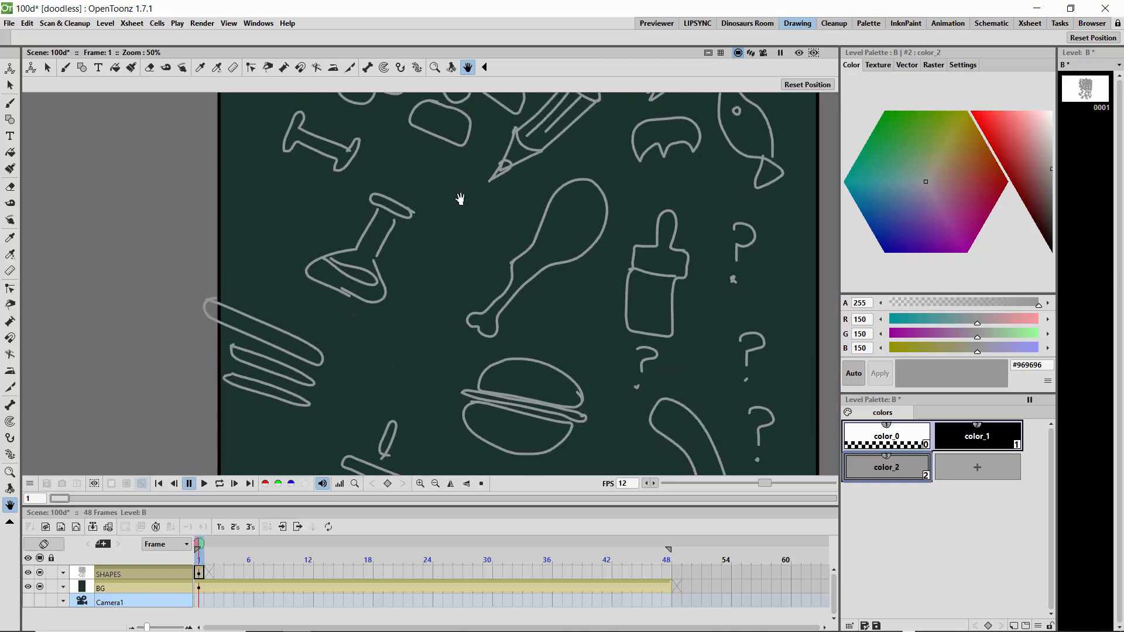
mouse_move(462, 375)
left_mouse_down()
mouse_move(462, 289)
mouse_move(477, 258)
mouse_move(469, 298)
left_mouse_up()
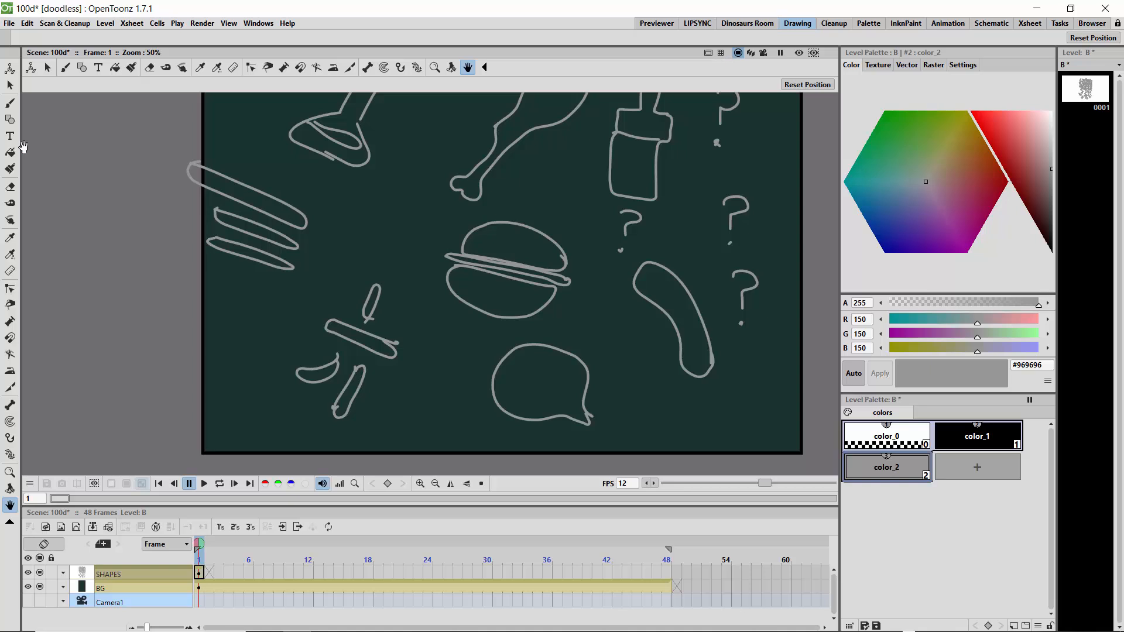
left_click(10, 103)
mouse_move(444, 398)
left_mouse_down()
mouse_move(426, 373)
mouse_move(450, 339)
mouse_move(477, 346)
mouse_move(445, 398)
left_mouse_up()
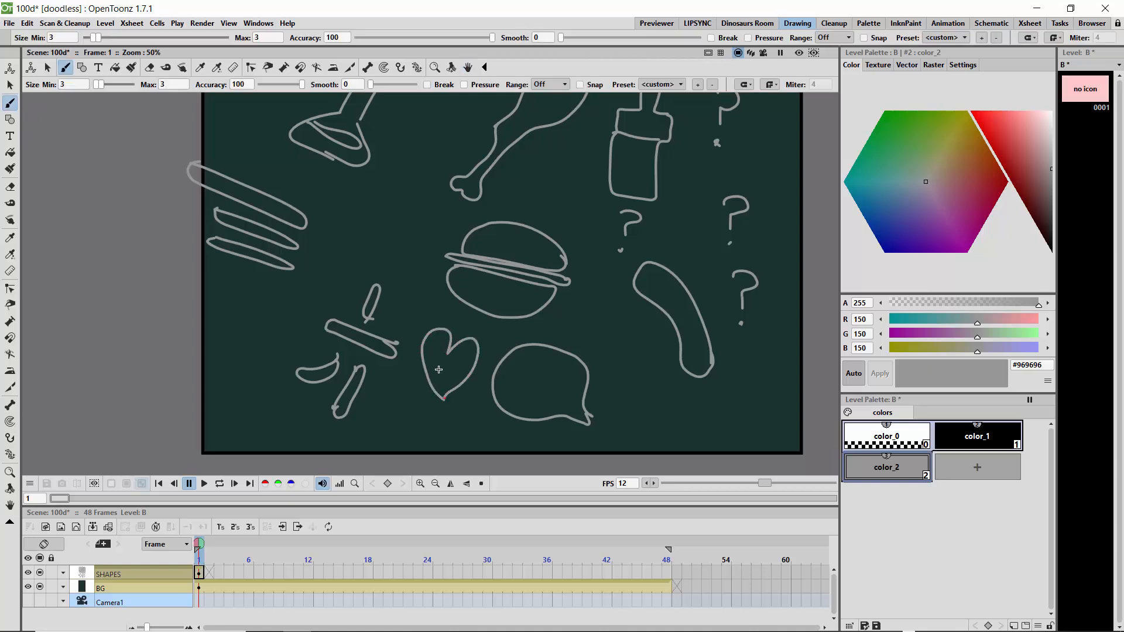
mouse_move(373, 263)
left_mouse_down()
mouse_move(407, 250)
mouse_move(401, 218)
mouse_move(378, 204)
mouse_move(375, 264)
left_mouse_up()
mouse_move(672, 427)
left_mouse_down()
mouse_move(682, 401)
mouse_move(657, 389)
mouse_move(667, 432)
left_mouse_up()
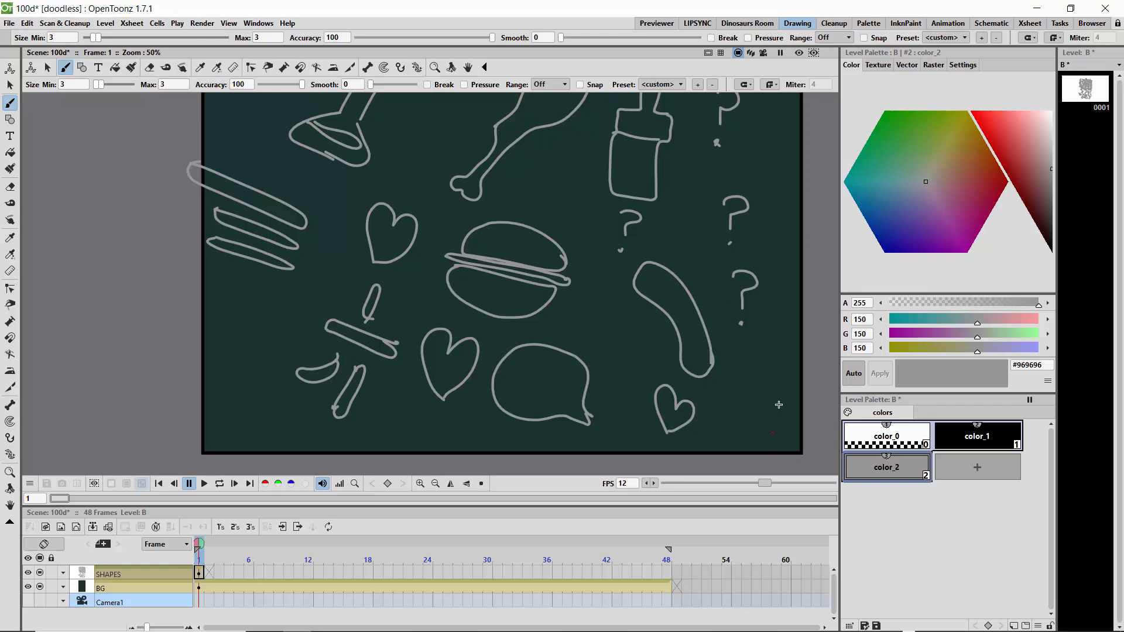
- Draw a bumpy cluster near the lower-right canvas corner and wavy seaweed blades between the speech bubble and the sausage shape
mouse_move(752, 429)
left_mouse_down()
mouse_move(779, 372)
mouse_move(761, 361)
mouse_move(735, 414)
mouse_move(748, 429)
mouse_move(728, 430)
left_mouse_up()
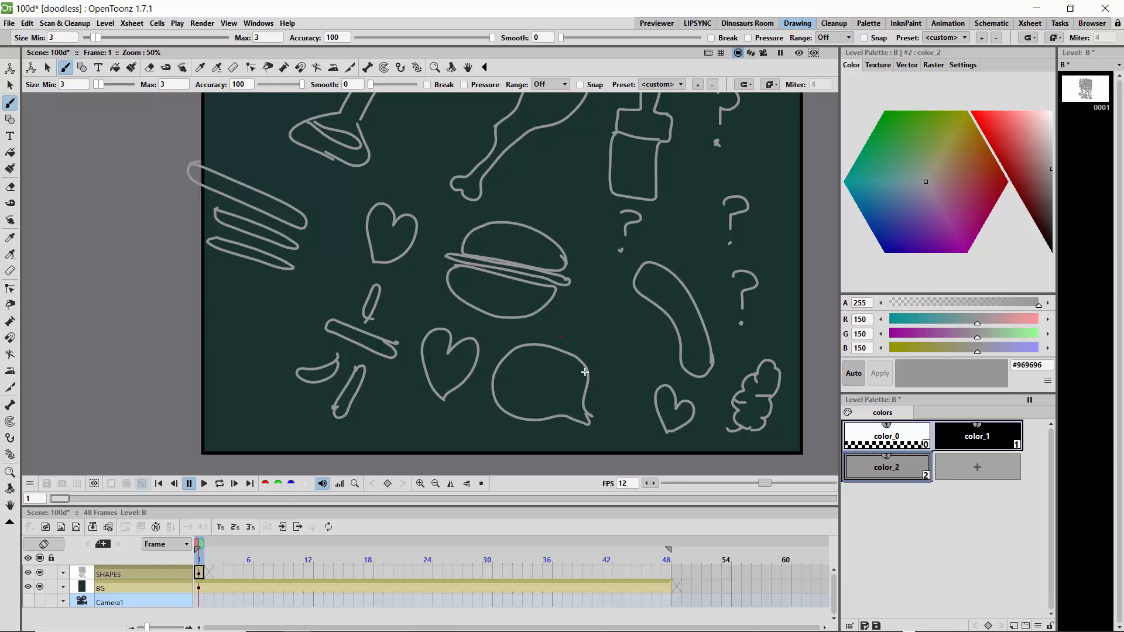
mouse_move(605, 389)
left_mouse_down()
mouse_move(612, 339)
mouse_move(592, 305)
mouse_move(592, 387)
mouse_move(607, 365)
mouse_move(600, 339)
left_mouse_up()
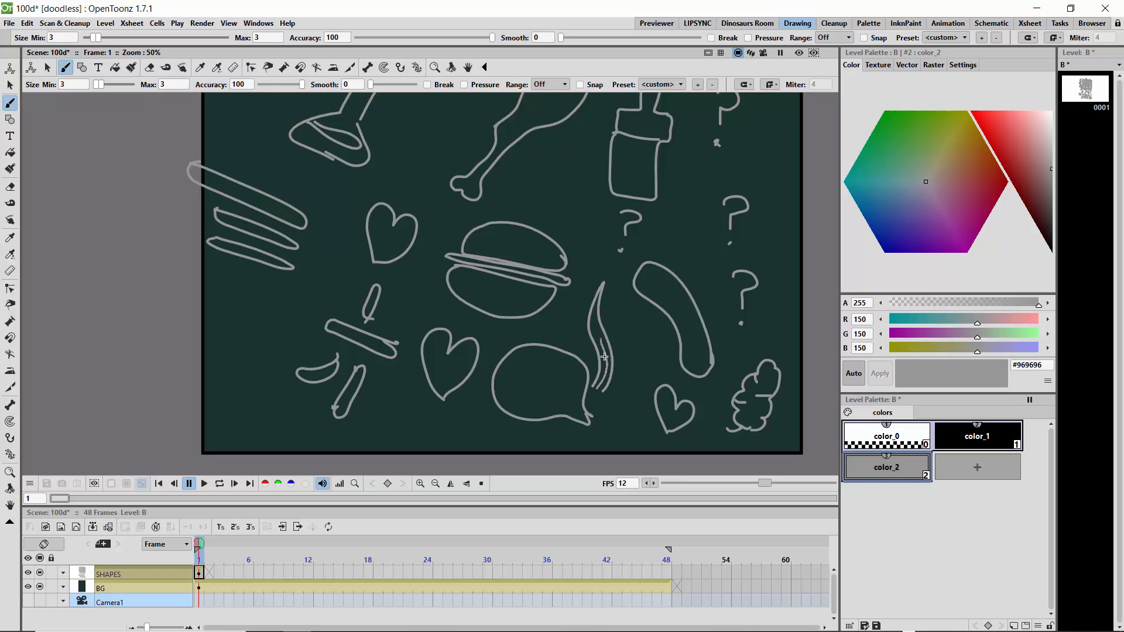
mouse_move(605, 396)
left_mouse_down()
mouse_move(620, 347)
mouse_move(646, 314)
mouse_move(618, 391)
left_mouse_up()
mouse_move(581, 356)
left_mouse_down()
mouse_move(592, 254)
mouse_move(568, 344)
left_mouse_up()
left_click_drag(572, 350, 576, 331)
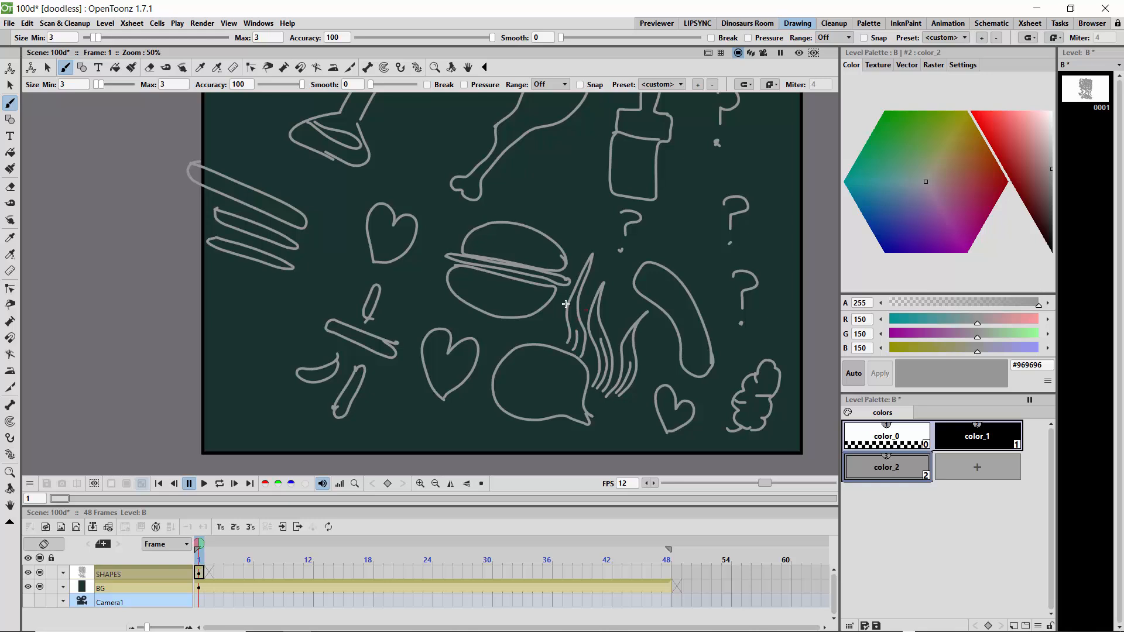
- Draw a flower with a long stem and a leaf near the lower-left canvas corner
mouse_move(244, 327)
left_mouse_down()
mouse_move(258, 305)
mouse_move(281, 325)
mouse_move(266, 339)
mouse_move(243, 334)
mouse_move(227, 391)
left_mouse_up()
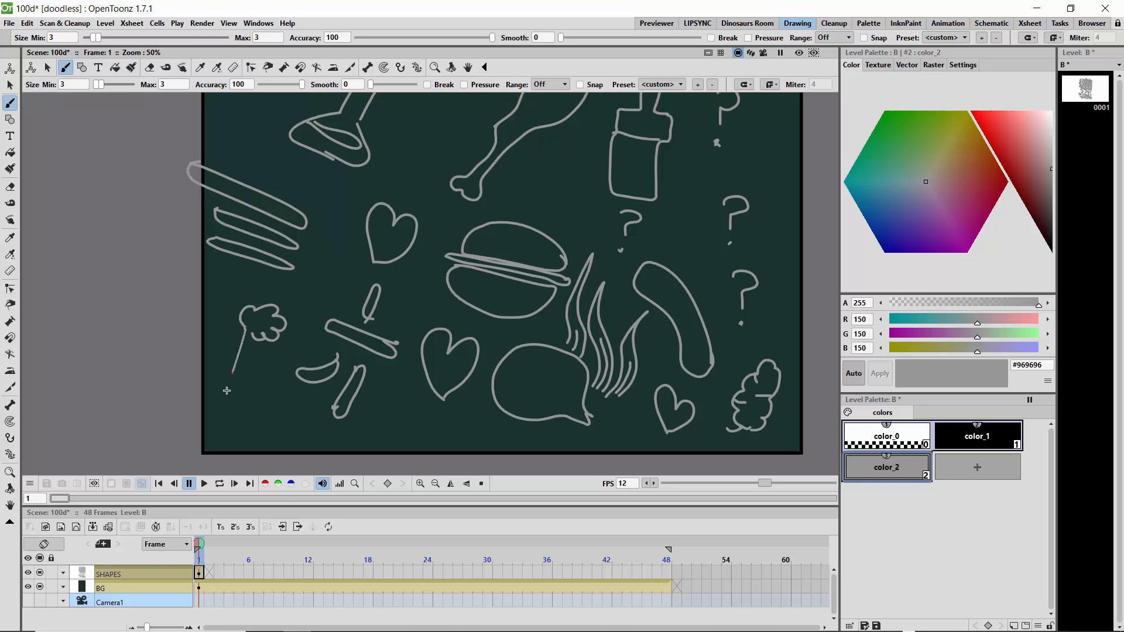
mouse_move(253, 338)
left_mouse_down()
mouse_move(234, 391)
mouse_move(260, 379)
mouse_move(234, 396)
mouse_move(222, 434)
left_mouse_up()
left_click_drag(227, 387, 214, 424)
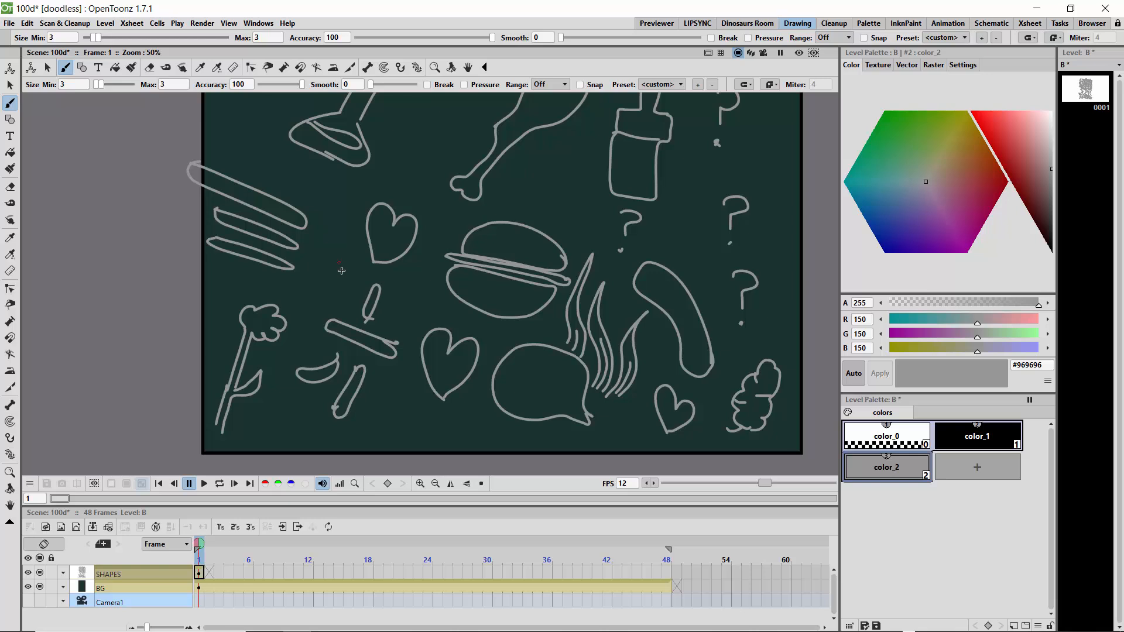
- Draw a small tuft of grass beside the upper heart and a crab-like creature below the lower heart
mouse_move(341, 271)
left_mouse_down()
mouse_move(351, 245)
mouse_move(342, 265)
mouse_move(342, 232)
mouse_move(328, 267)
mouse_move(329, 238)
mouse_move(340, 279)
left_mouse_up()
left_click_drag(338, 281, 341, 275)
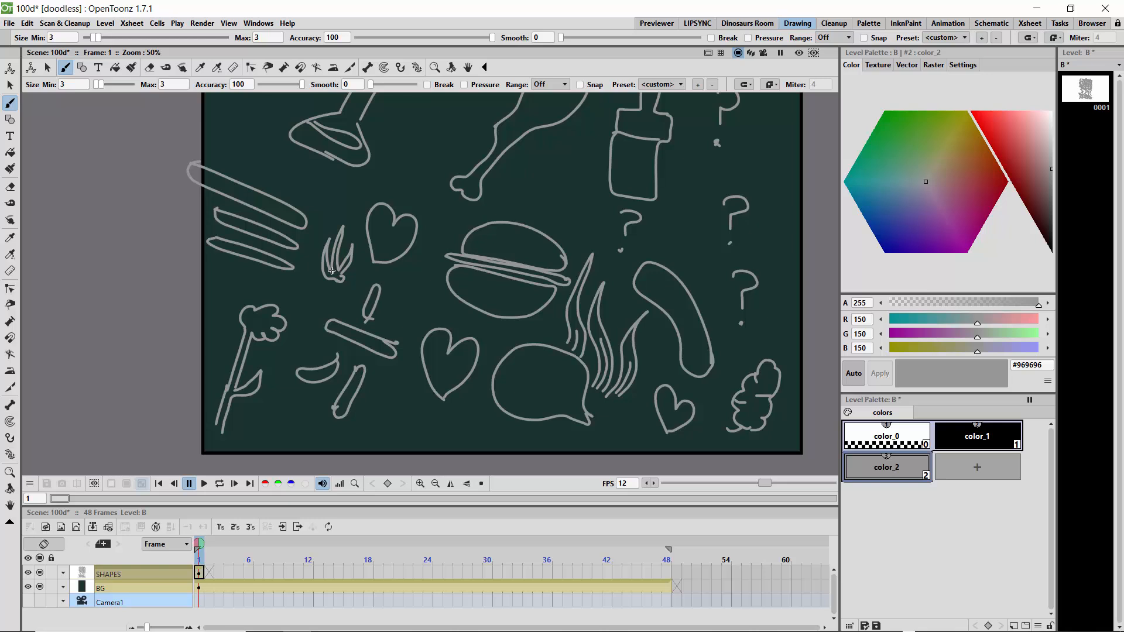
mouse_move(433, 409)
left_mouse_down()
mouse_move(381, 421)
mouse_move(414, 435)
mouse_move(438, 436)
mouse_move(446, 420)
mouse_move(415, 407)
mouse_move(392, 427)
mouse_move(387, 391)
mouse_move(382, 409)
mouse_move(375, 392)
mouse_move(379, 414)
mouse_move(408, 385)
mouse_move(412, 401)
mouse_move(450, 411)
left_mouse_up()
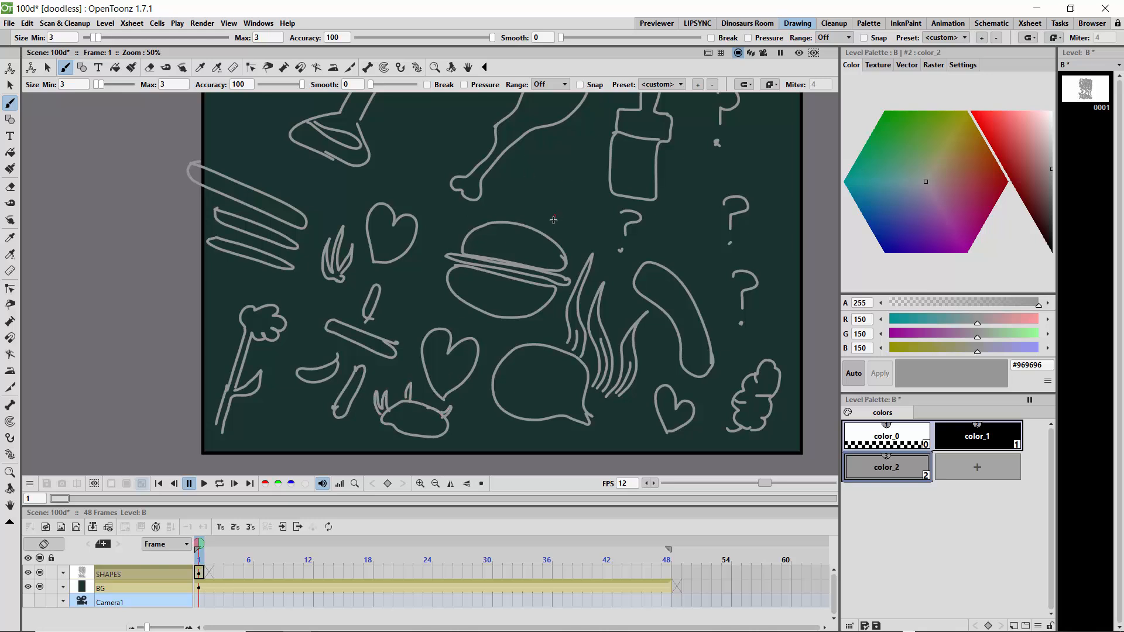
- Draw a spiky cactus between the burger and the bottle, and a row of pointed leaves among the question marks
mouse_move(553, 220)
left_mouse_down()
mouse_move(589, 142)
mouse_move(563, 175)
mouse_move(552, 173)
mouse_move(552, 148)
mouse_move(541, 222)
left_mouse_up()
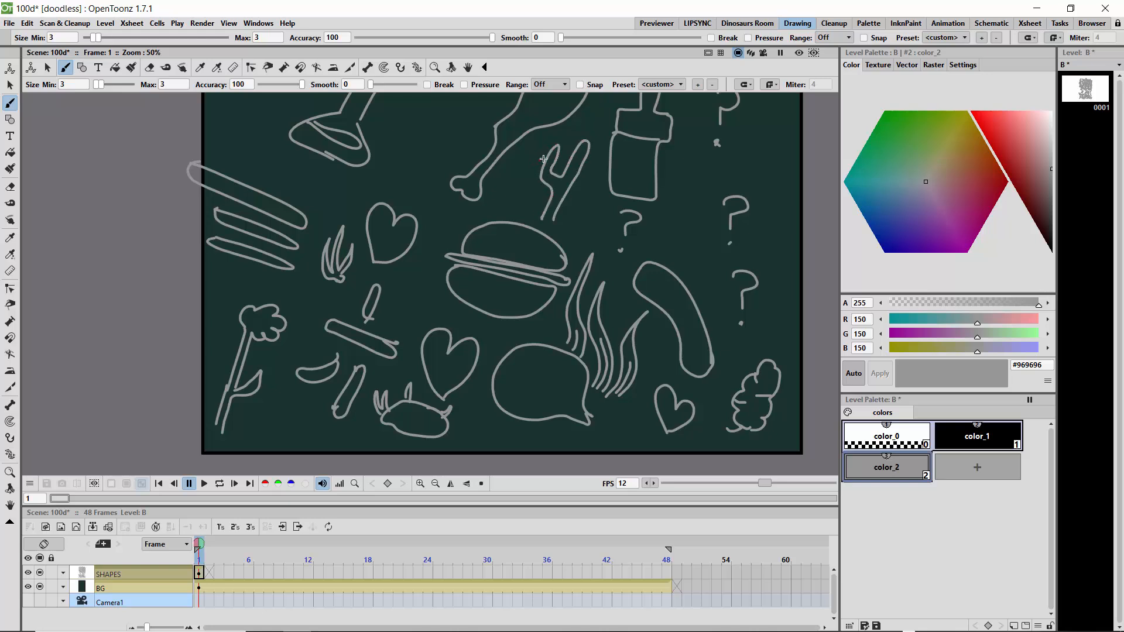
left_click_drag(545, 158, 584, 162)
mouse_move(766, 187)
left_mouse_down()
mouse_move(774, 121)
mouse_move(754, 183)
mouse_move(740, 125)
mouse_move(729, 186)
mouse_move(715, 158)
mouse_move(698, 166)
mouse_move(712, 194)
mouse_move(708, 160)
mouse_move(739, 170)
mouse_move(741, 147)
mouse_move(768, 153)
mouse_move(773, 143)
left_mouse_up()
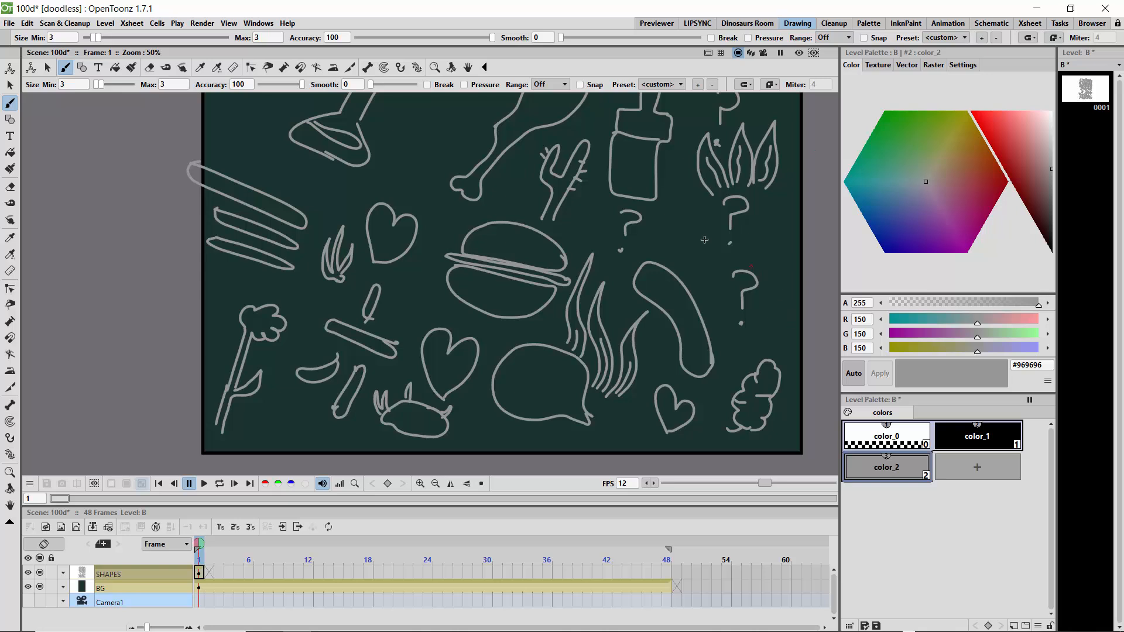
- Draw two map-pin shapes with inner circles, one beside the question marks and one above the upper heart
mouse_move(681, 258)
left_mouse_down()
mouse_move(710, 237)
mouse_move(701, 201)
mouse_move(678, 209)
mouse_move(669, 253)
mouse_move(686, 257)
left_mouse_up()
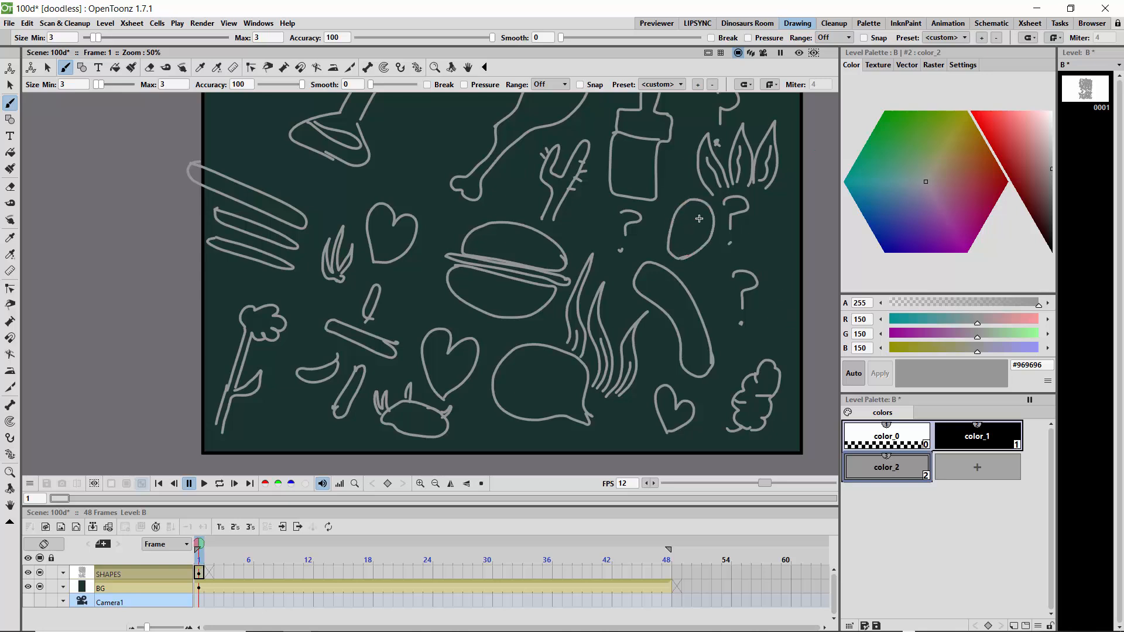
mouse_move(699, 218)
left_mouse_down()
mouse_move(688, 224)
mouse_move(699, 219)
left_mouse_up()
mouse_move(398, 190)
left_mouse_down()
mouse_move(427, 161)
mouse_move(413, 127)
mouse_move(394, 148)
mouse_move(394, 191)
left_mouse_up()
left_click_drag(402, 153, 416, 139)
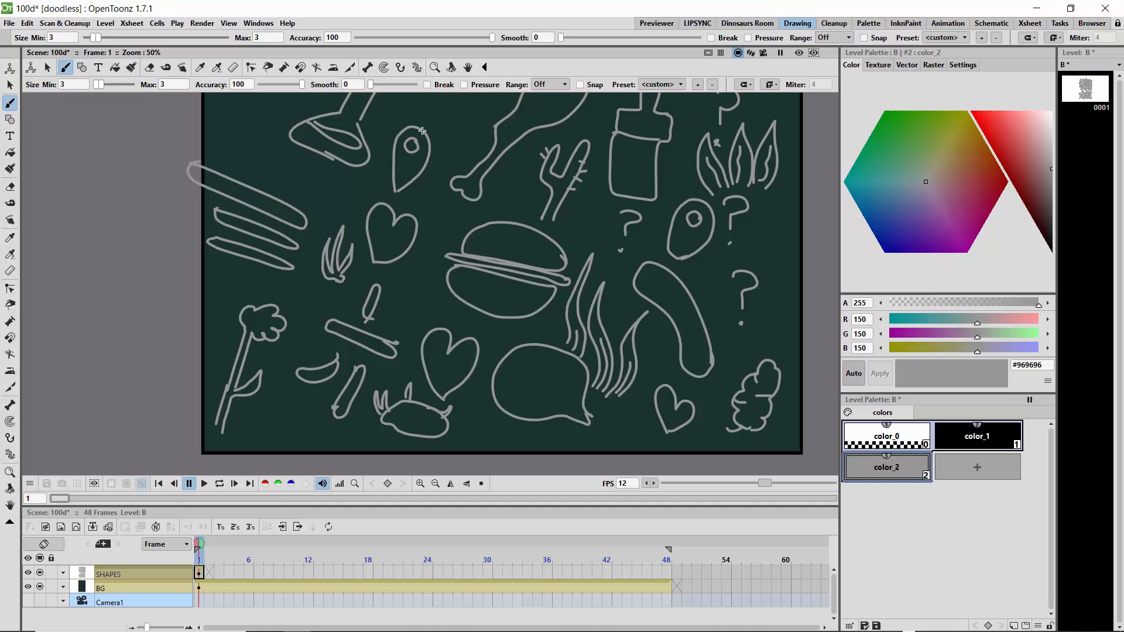
- Draw a pushpin beside the flask and two round fruits with stems, one below the flask and one beside the burger
mouse_move(271, 119)
left_mouse_down()
mouse_move(245, 110)
mouse_move(233, 134)
mouse_move(245, 144)
mouse_move(259, 147)
mouse_move(271, 119)
mouse_move(232, 161)
mouse_move(240, 142)
left_mouse_up()
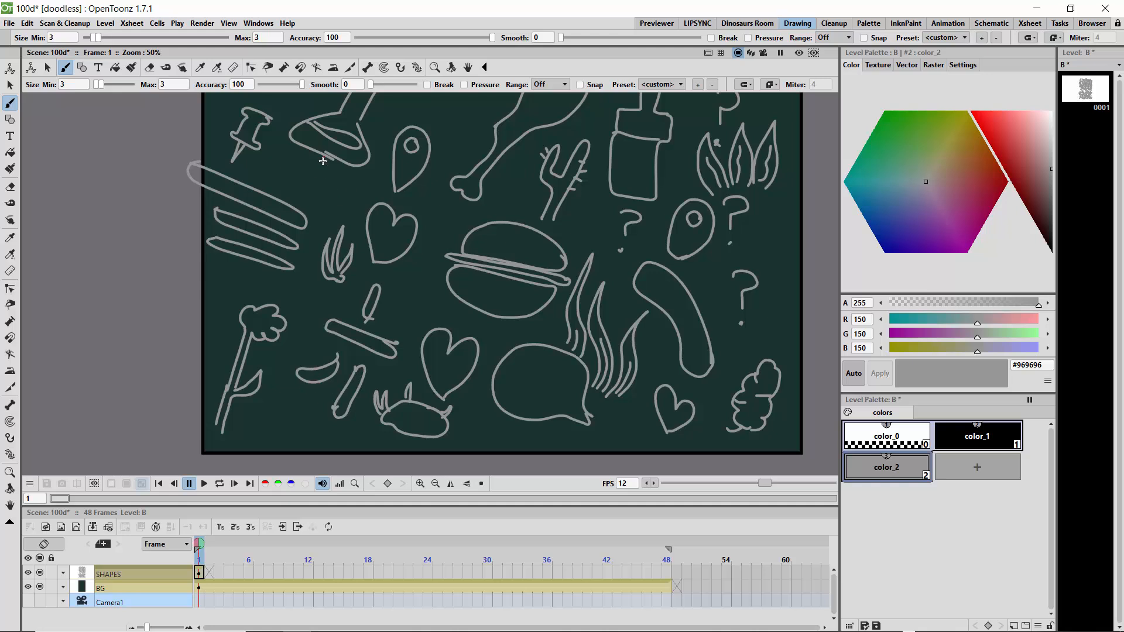
mouse_move(326, 180)
left_mouse_down()
mouse_move(300, 188)
mouse_move(322, 213)
mouse_move(343, 207)
mouse_move(346, 193)
mouse_move(325, 168)
mouse_move(330, 199)
mouse_move(328, 180)
mouse_move(352, 168)
mouse_move(329, 176)
left_mouse_up()
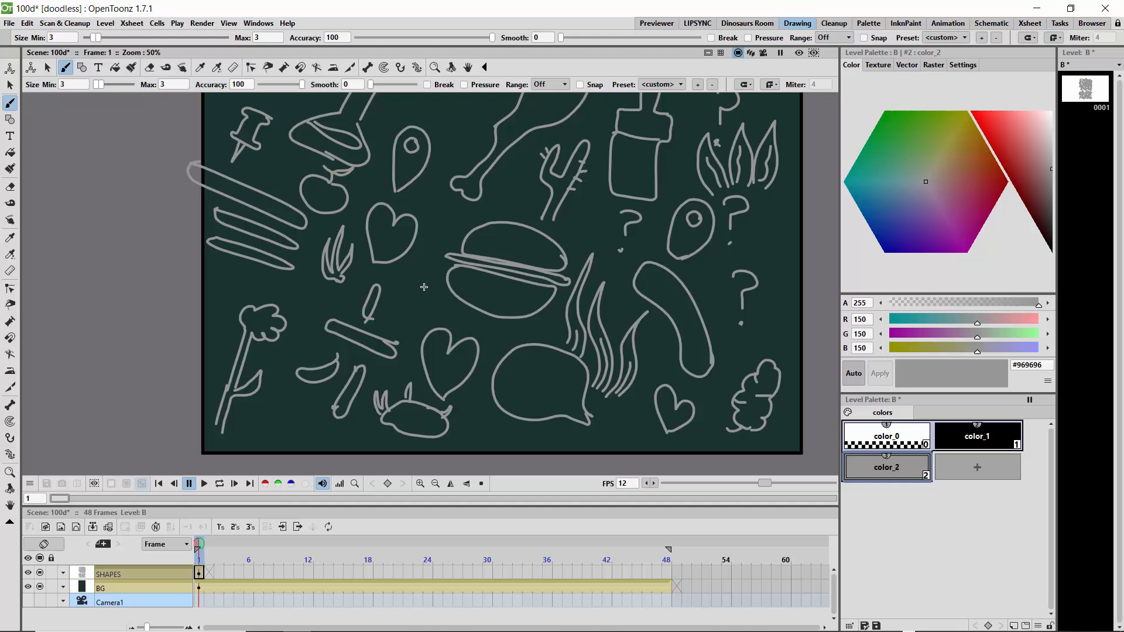
mouse_move(424, 286)
left_mouse_down()
mouse_move(404, 276)
mouse_move(397, 289)
mouse_move(408, 308)
mouse_move(427, 308)
mouse_move(419, 283)
left_mouse_up()
mouse_move(423, 279)
left_mouse_down()
mouse_move(419, 248)
mouse_move(426, 267)
left_mouse_up()
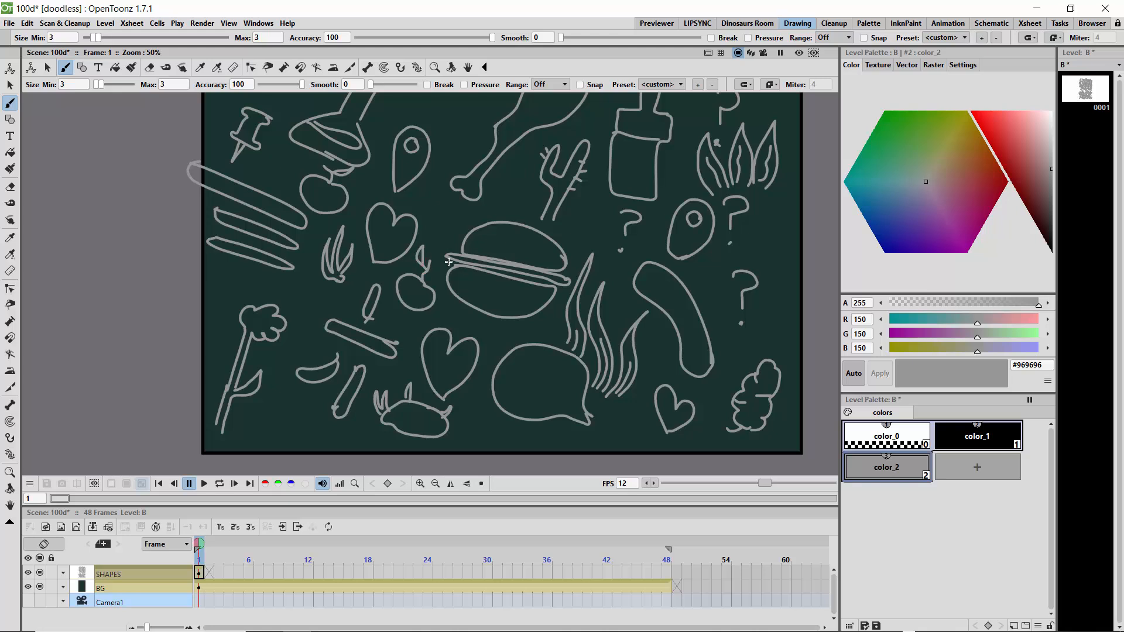
- Add several small bubbles beneath the burger and a small circle beside the crab-like creature
left_click_drag(497, 330, 545, 322)
left_click_drag(482, 319, 483, 320)
mouse_move(477, 409)
left_mouse_down()
mouse_move(466, 421)
mouse_move(478, 405)
left_mouse_up()
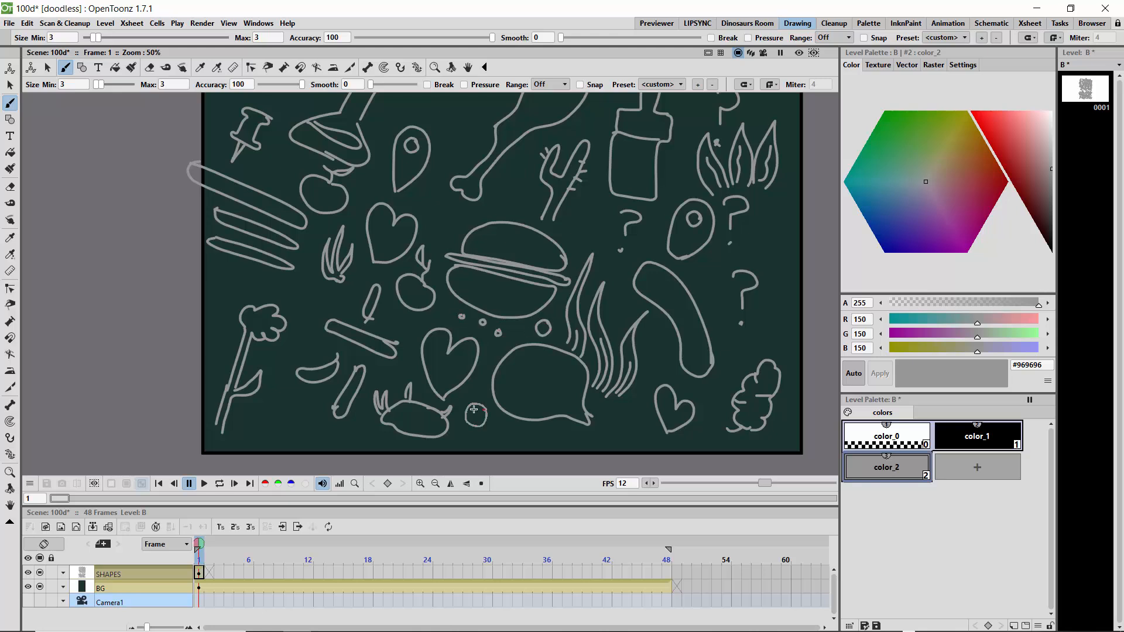
- Draw large and small circles around the flower stem, beneath the crescent shape and under the pointed leaves
left_click_drag(354, 437, 353, 438)
mouse_move(267, 398)
left_mouse_down()
mouse_move(262, 420)
mouse_move(282, 398)
left_mouse_up()
mouse_move(307, 414)
left_mouse_down()
mouse_move(301, 423)
mouse_move(308, 414)
left_mouse_up()
left_click_drag(282, 341, 301, 340)
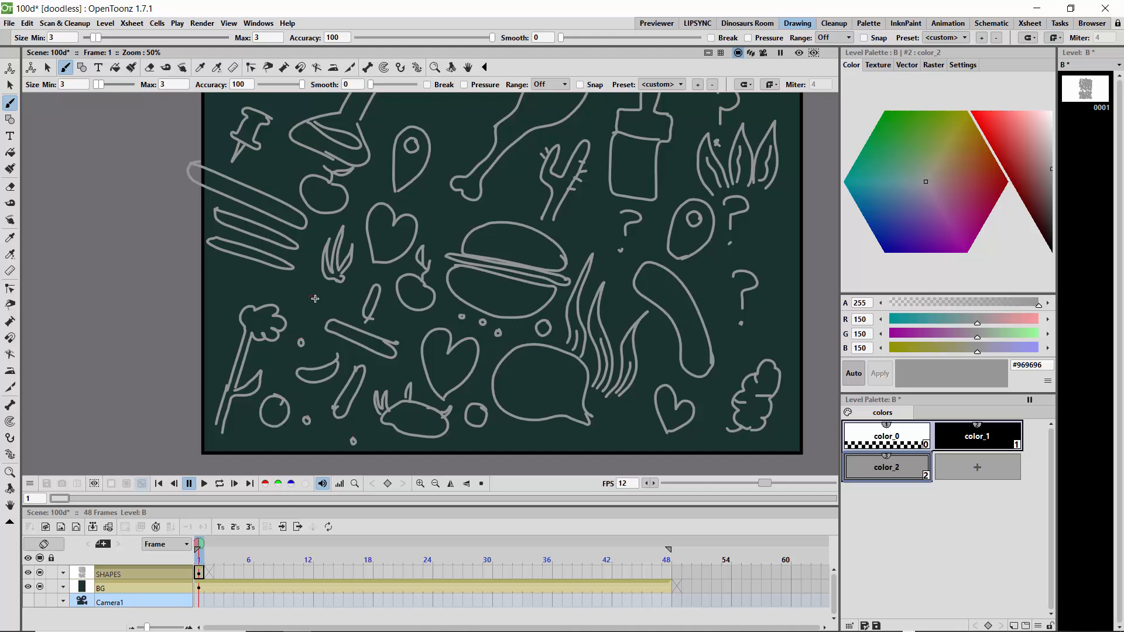
mouse_move(307, 290)
left_mouse_down()
mouse_move(326, 306)
mouse_move(318, 289)
mouse_move(342, 297)
left_mouse_up()
mouse_move(248, 282)
left_mouse_down()
mouse_move(267, 287)
mouse_move(258, 299)
mouse_move(249, 281)
mouse_move(234, 283)
left_mouse_up()
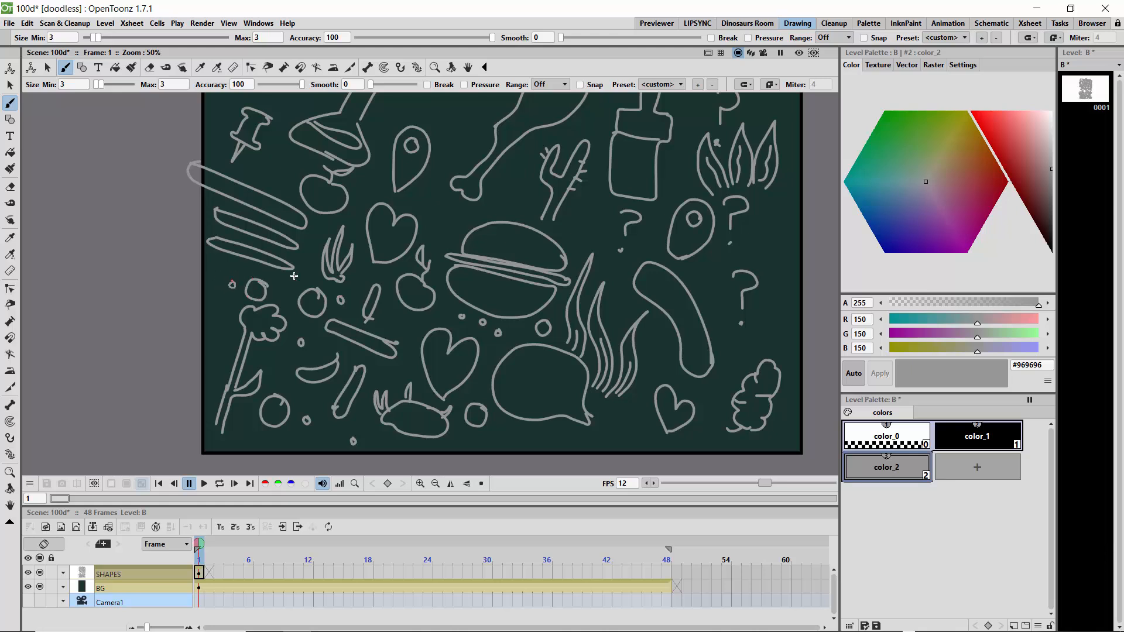
- Draw a long curved pod around the lowest question mark, and a smiling and a frowning face on either side of the cactus
left_click_drag(623, 399, 634, 388)
mouse_move(747, 350)
left_mouse_down()
mouse_move(711, 310)
mouse_move(706, 272)
mouse_move(773, 237)
mouse_move(696, 278)
mouse_move(704, 319)
mouse_move(747, 351)
left_mouse_up()
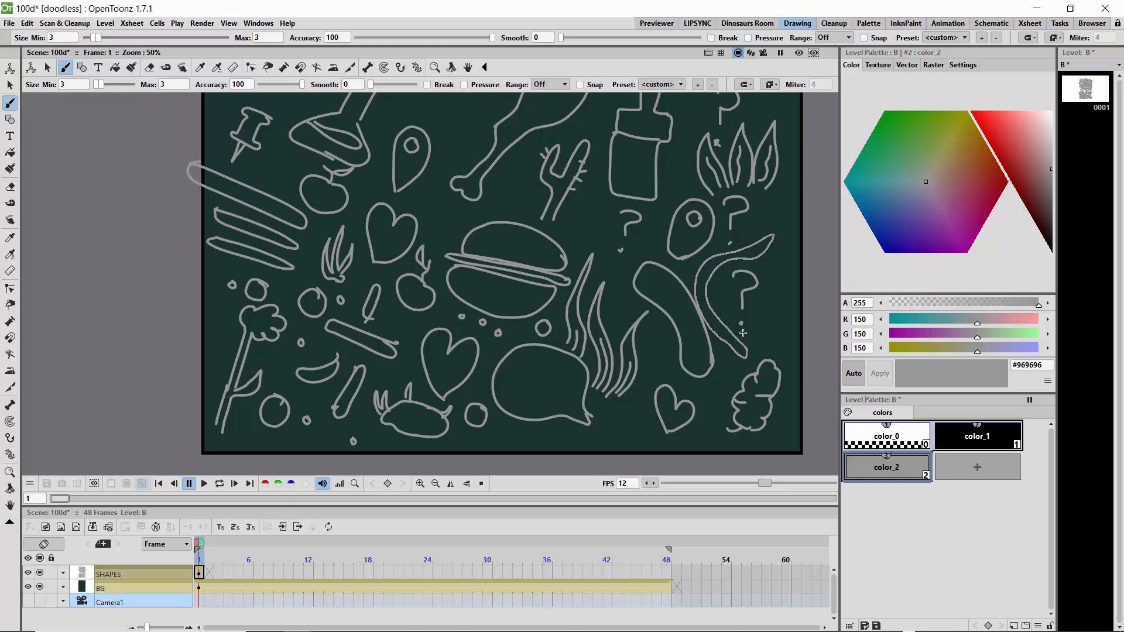
mouse_move(737, 259)
left_mouse_down()
mouse_move(747, 258)
mouse_move(703, 271)
mouse_move(698, 296)
mouse_move(724, 332)
left_mouse_up()
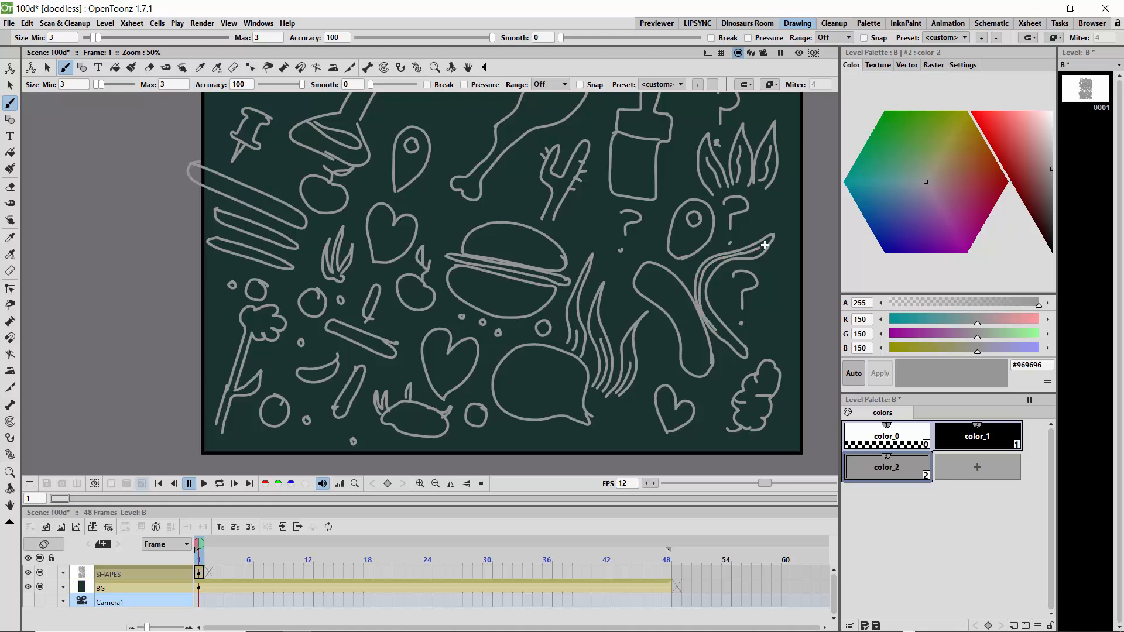
mouse_move(593, 215)
left_mouse_down()
mouse_move(592, 202)
mouse_move(578, 237)
mouse_move(603, 208)
mouse_move(590, 206)
mouse_move(594, 230)
left_mouse_up()
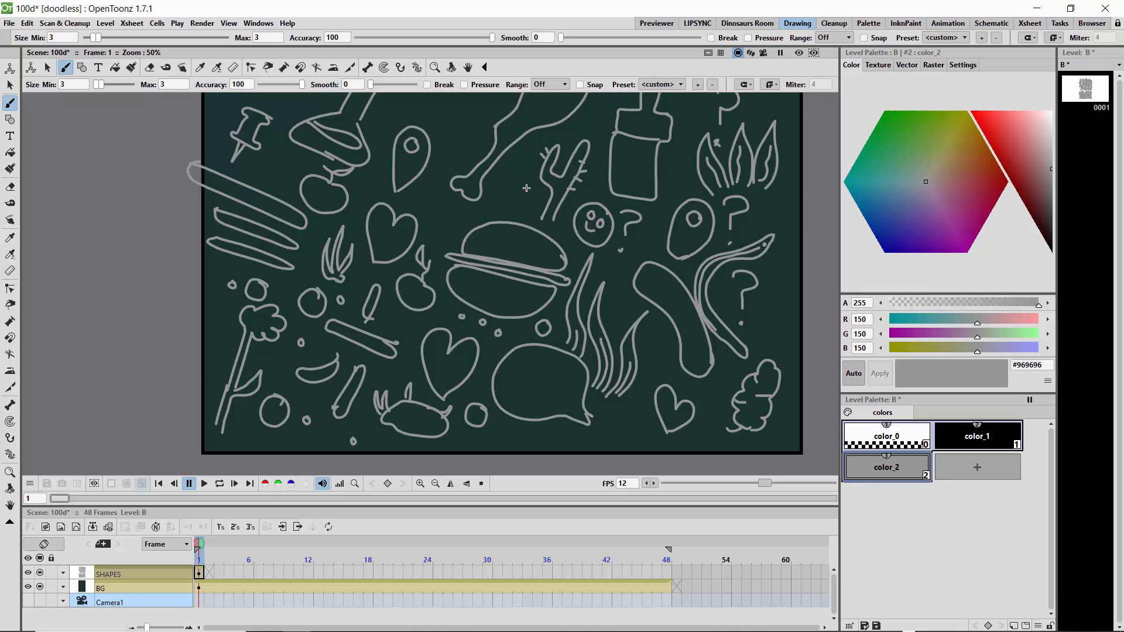
mouse_move(523, 180)
left_mouse_down()
mouse_move(497, 194)
mouse_move(528, 186)
mouse_move(515, 186)
mouse_move(517, 203)
left_mouse_up()
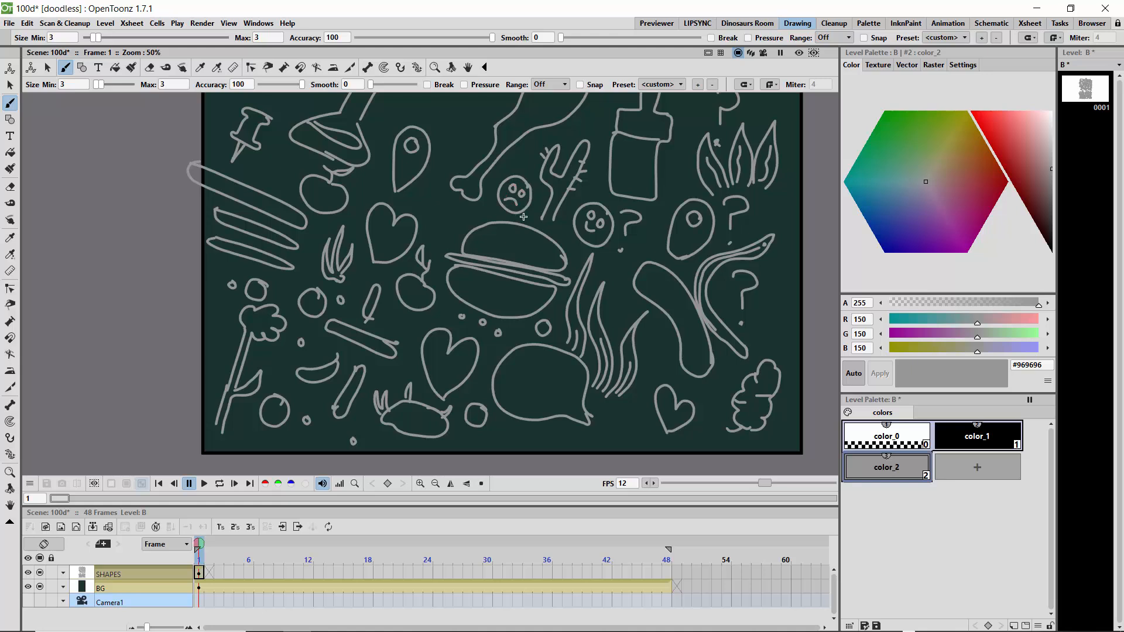
- Draw a frowning devil face with horns between the flask and the drumstick, and a round-eared animal face below the bolt shape
left_click(10, 505)
left_click_drag(412, 319, 403, 459)
left_click_drag(434, 273, 429, 326)
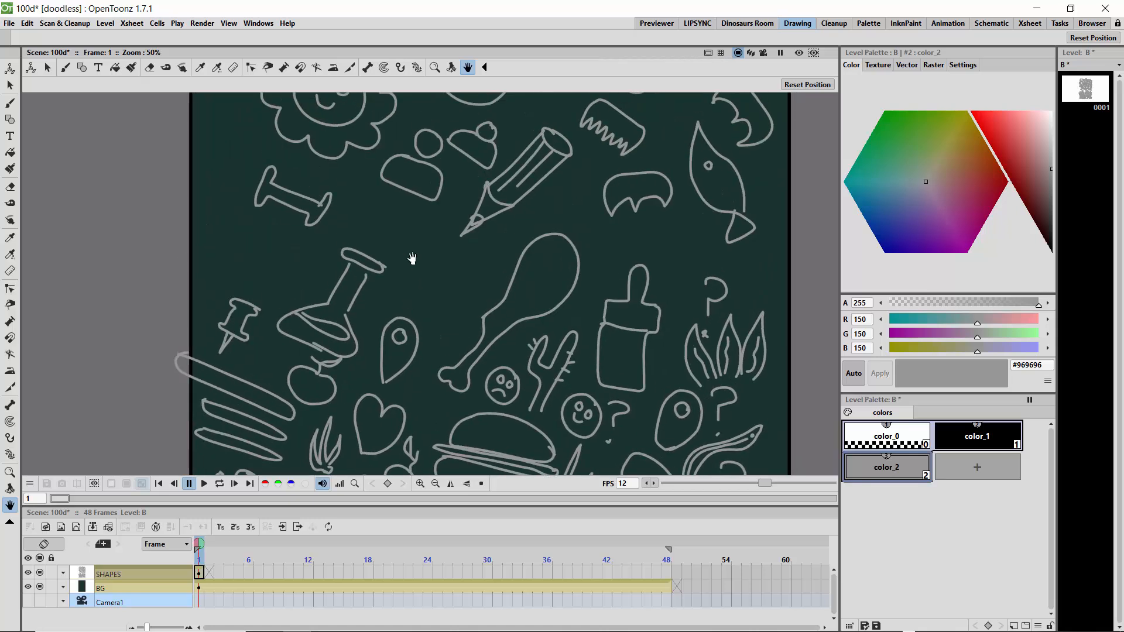
left_click(10, 105)
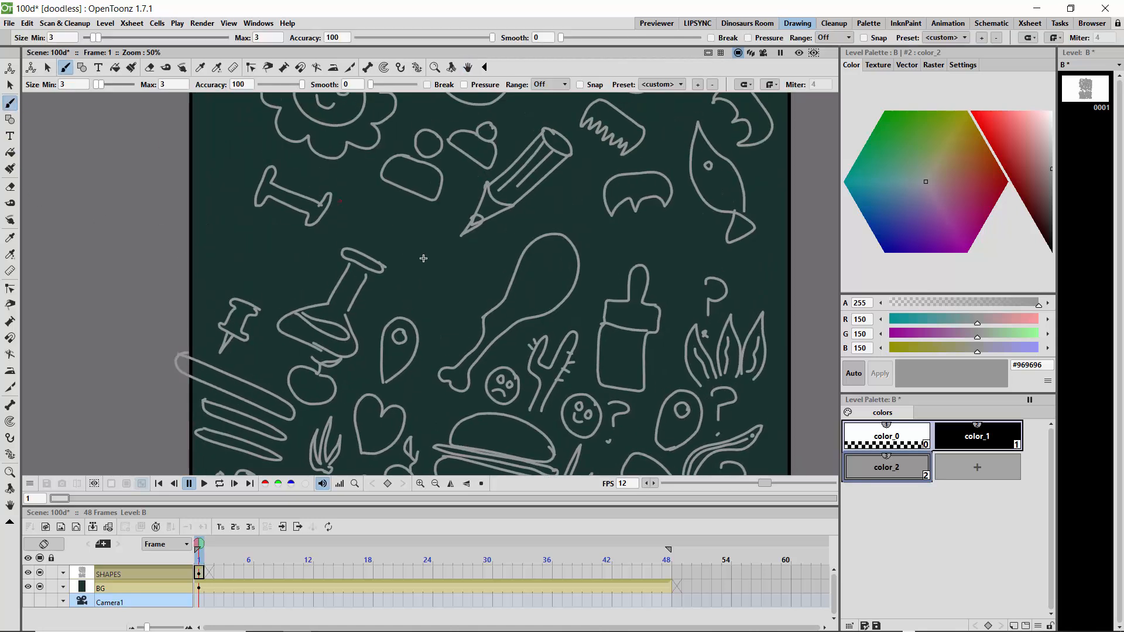
mouse_move(456, 271)
left_mouse_down()
mouse_move(432, 257)
mouse_move(417, 283)
mouse_move(457, 280)
mouse_move(430, 258)
mouse_move(456, 273)
mouse_move(433, 268)
mouse_move(445, 274)
left_mouse_up()
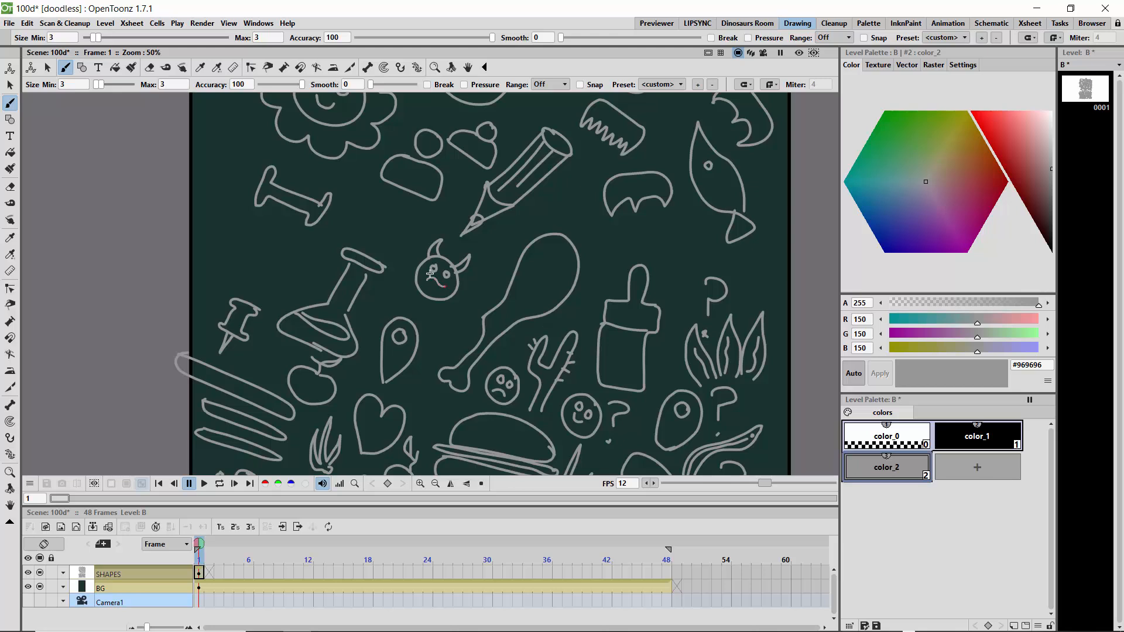
left_click_drag(416, 258, 462, 288)
mouse_move(265, 229)
left_mouse_down()
mouse_move(227, 246)
mouse_move(271, 254)
mouse_move(263, 233)
mouse_move(242, 245)
mouse_move(244, 261)
mouse_move(228, 263)
mouse_move(235, 228)
mouse_move(280, 236)
mouse_move(272, 246)
left_mouse_up()
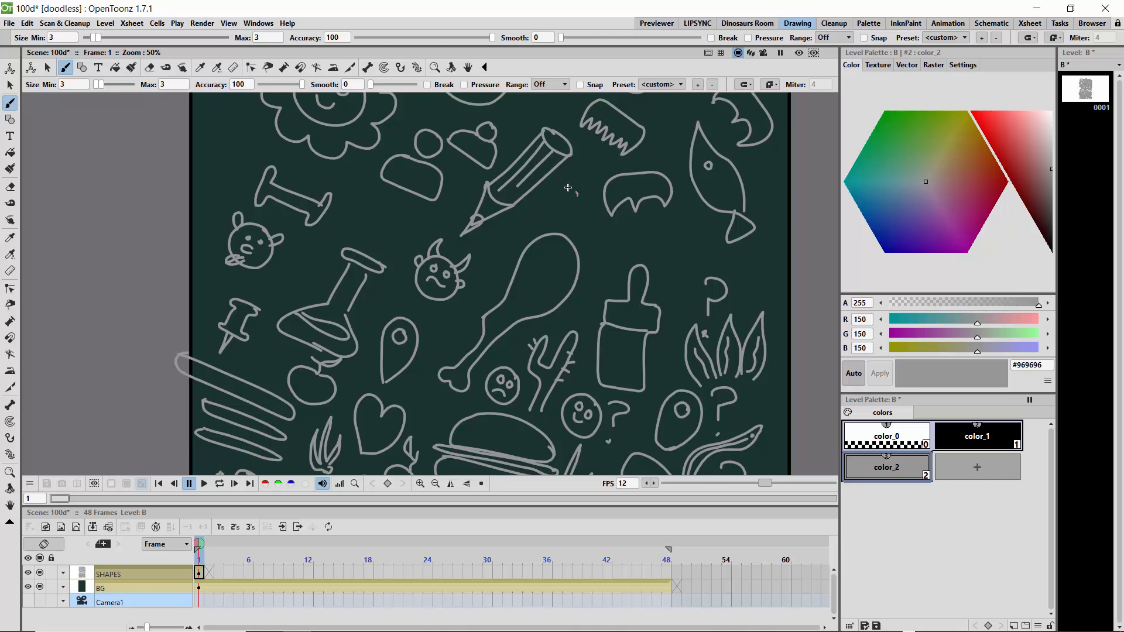
- Draw a girl's smiling face with a hair bun and earrings beside the pencil
mouse_move(567, 187)
left_mouse_down()
mouse_move(543, 212)
mouse_move(559, 225)
mouse_move(583, 216)
mouse_move(569, 184)
mouse_move(582, 195)
mouse_move(590, 179)
mouse_move(567, 184)
left_mouse_up()
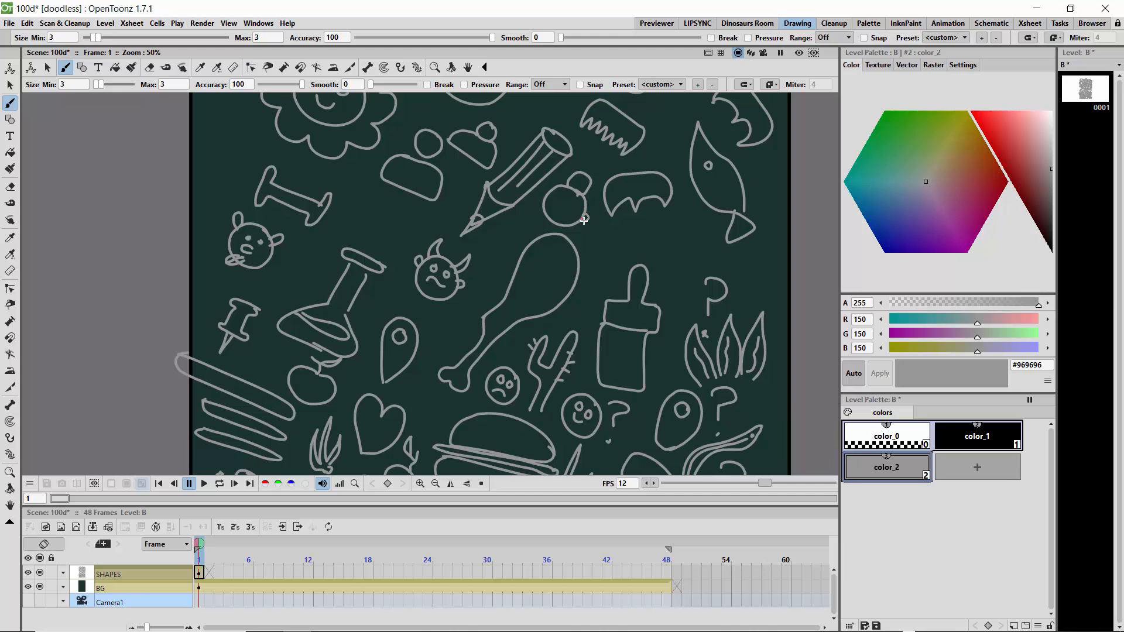
left_click_drag(584, 221, 583, 216)
mouse_move(585, 221)
left_mouse_down()
mouse_move(543, 198)
mouse_move(538, 207)
mouse_move(585, 207)
mouse_move(556, 196)
left_mouse_up()
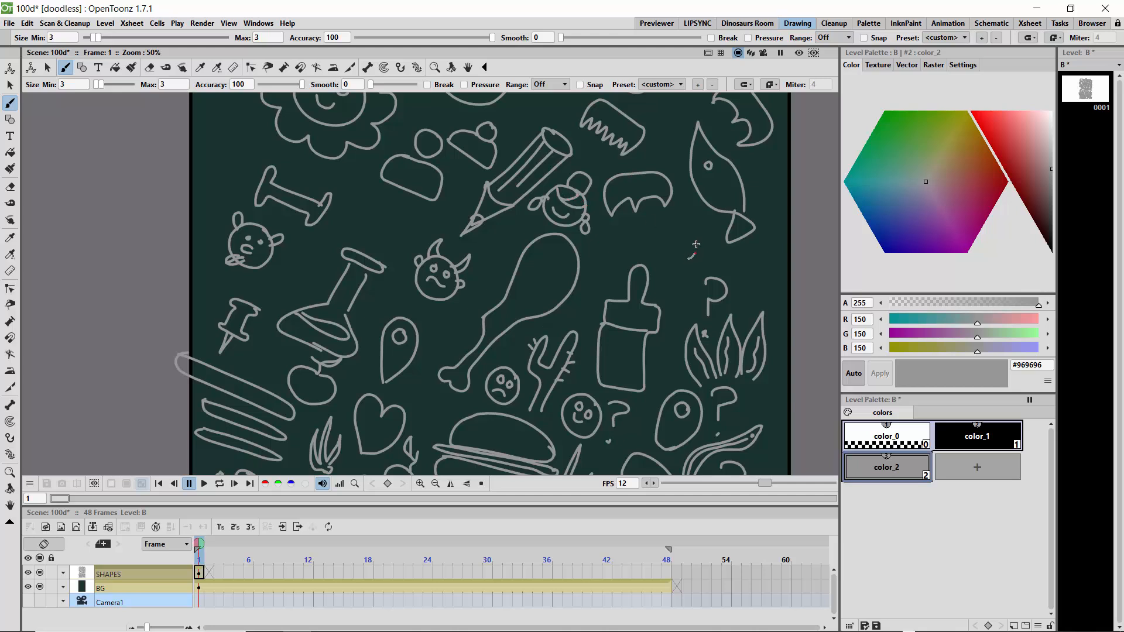
- Draw a cap and a triangular slice below the fish, add a rectangular stamp shape above the flask, and save the work
mouse_move(696, 244)
left_mouse_down()
mouse_move(648, 225)
mouse_move(694, 258)
left_mouse_up()
mouse_move(741, 254)
left_mouse_down()
mouse_move(772, 278)
mouse_move(746, 294)
mouse_move(732, 281)
mouse_move(737, 259)
mouse_move(745, 293)
left_mouse_up()
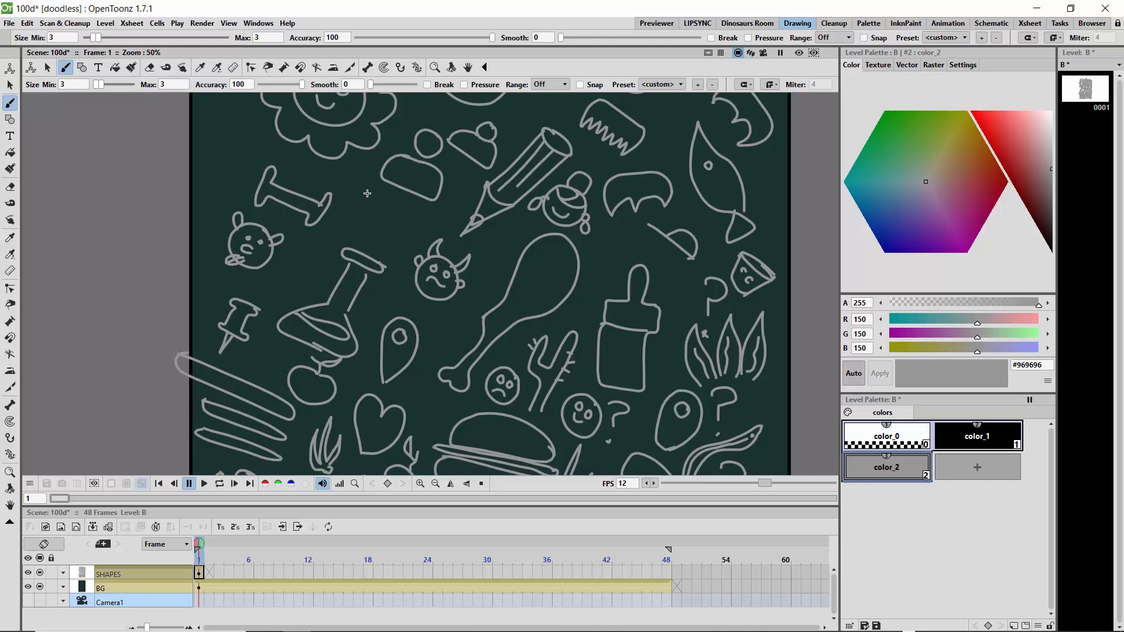
mouse_move(367, 194)
left_mouse_down()
mouse_move(409, 210)
mouse_move(390, 224)
mouse_move(356, 215)
mouse_move(362, 201)
mouse_move(351, 213)
mouse_move(400, 221)
mouse_move(401, 235)
mouse_move(359, 239)
left_mouse_up()
key("ctrl+s")
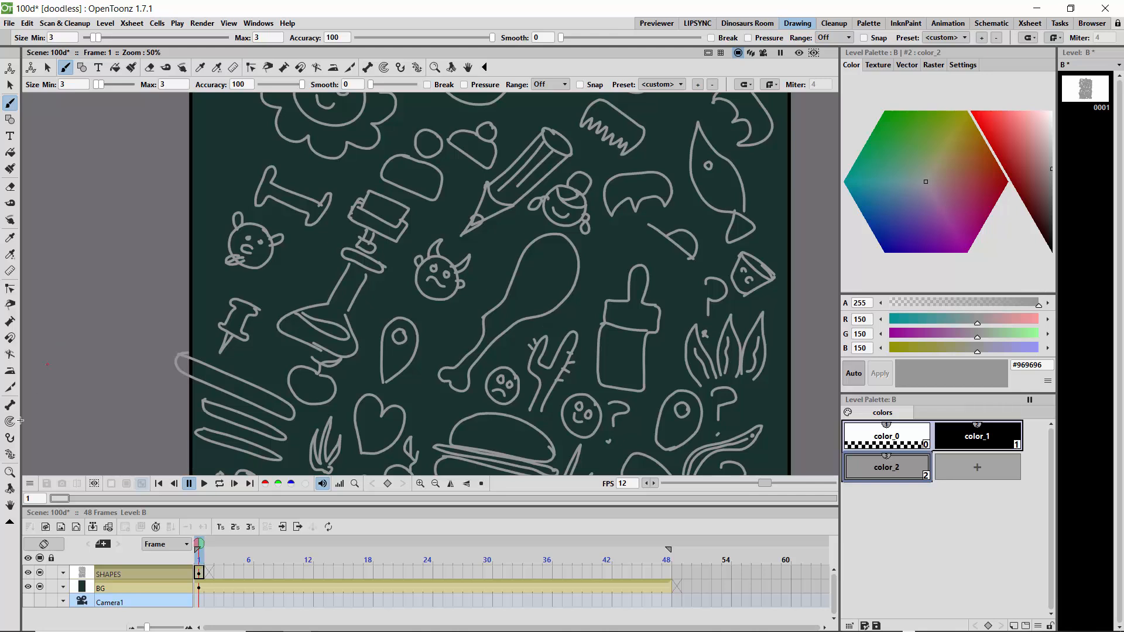
- Draw a tilted printer with paper in the upper right corner of the canvas
left_click(10, 505)
left_click_drag(468, 221, 444, 316)
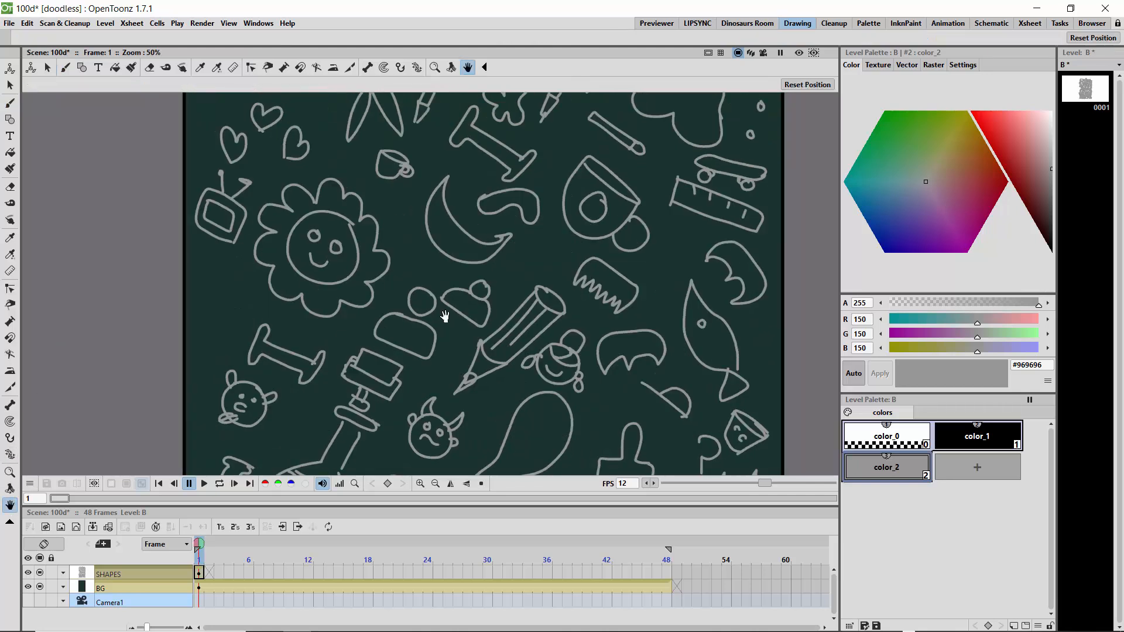
left_click_drag(437, 267, 384, 428)
mouse_move(404, 187)
left_mouse_down()
mouse_move(455, 321)
mouse_move(380, 332)
left_mouse_up()
left_click(10, 103)
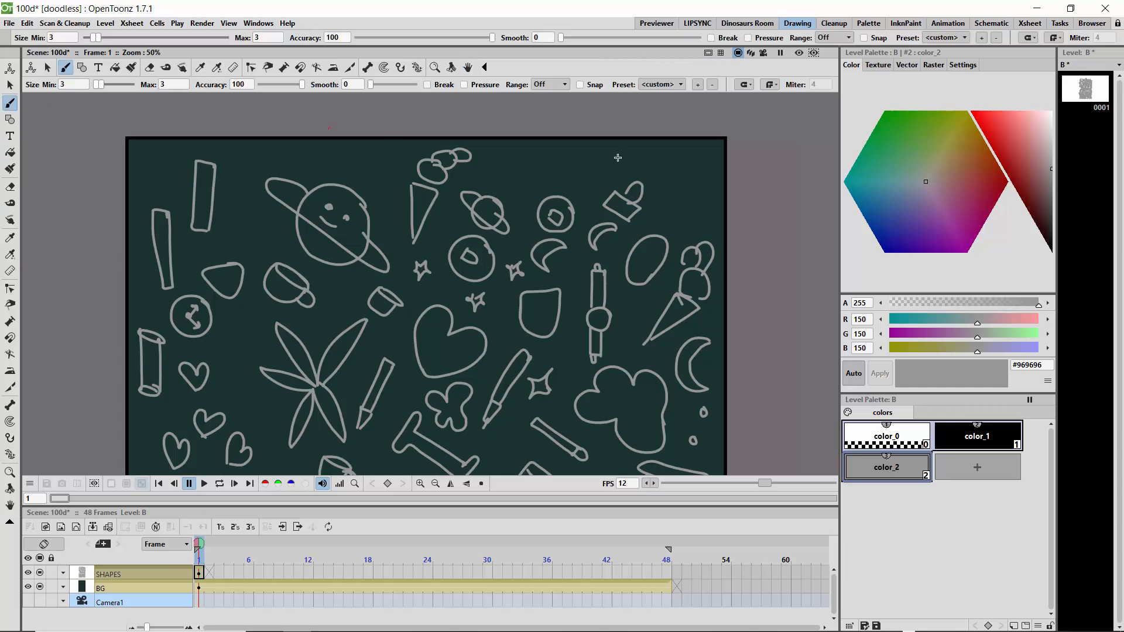
mouse_move(708, 183)
left_mouse_down()
mouse_move(653, 150)
mouse_move(644, 163)
mouse_move(699, 200)
mouse_move(712, 184)
mouse_move(652, 178)
mouse_move(684, 190)
mouse_move(655, 157)
mouse_move(680, 145)
mouse_move(712, 162)
mouse_move(691, 188)
left_mouse_up()
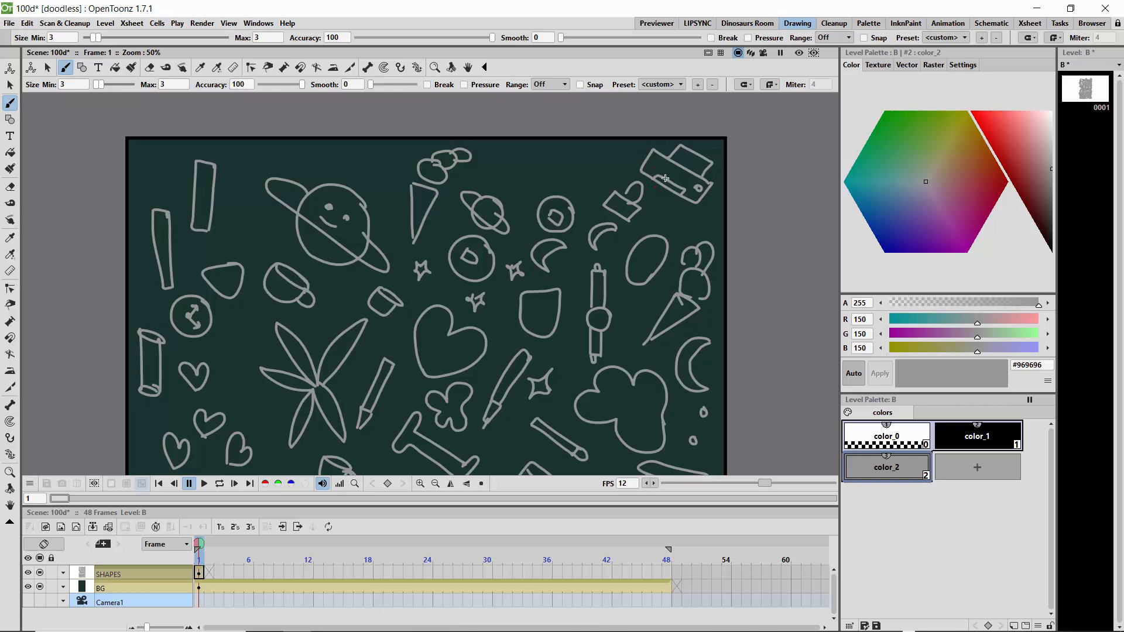
left_click_drag(668, 167, 690, 182)
- Draw a magnifying glass above the smiling planet and an open book with text squiggles above the small ringed planet
mouse_move(378, 153)
left_mouse_down()
mouse_move(354, 151)
mouse_move(354, 170)
mouse_move(378, 172)
mouse_move(377, 157)
mouse_move(392, 189)
mouse_move(375, 171)
left_mouse_up()
mouse_move(512, 144)
left_mouse_down()
mouse_move(483, 176)
mouse_move(516, 180)
mouse_move(532, 167)
mouse_move(513, 185)
mouse_move(533, 165)
mouse_move(560, 177)
mouse_move(531, 204)
mouse_move(516, 190)
mouse_move(512, 153)
mouse_move(509, 168)
mouse_move(548, 178)
left_mouse_up()
left_click_drag(529, 178, 539, 191)
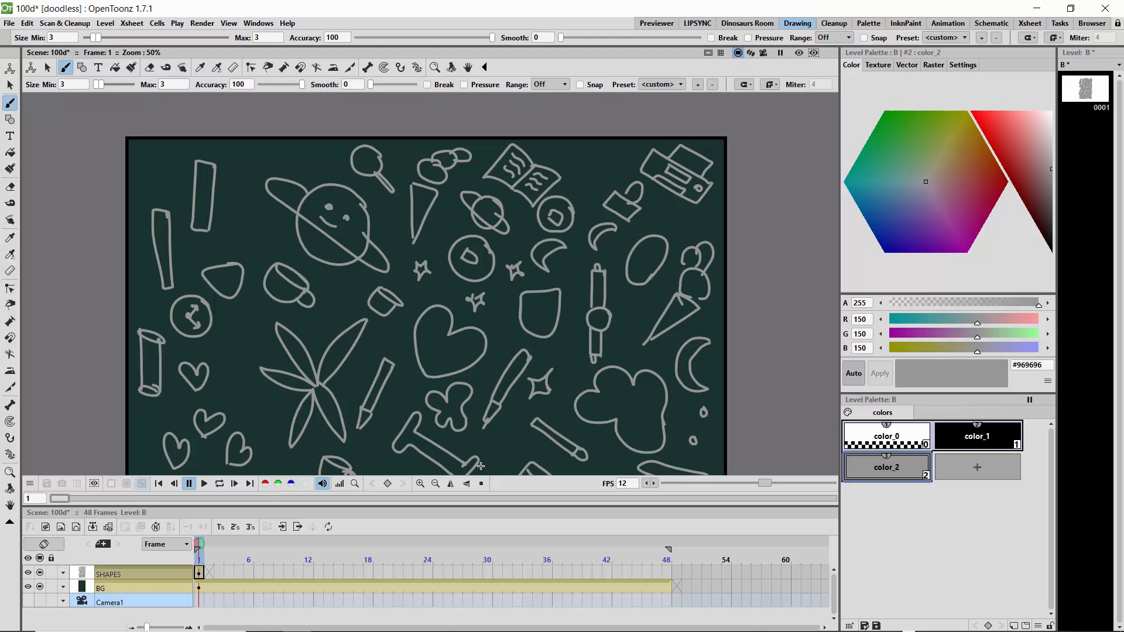
- Draw a small heart beside the smiling planet and scatter circles around the tall rectangles, the shield shape and the open book
mouse_move(246, 205)
left_mouse_down()
mouse_move(256, 234)
mouse_move(280, 227)
mouse_move(259, 243)
left_mouse_up()
left_click_drag(254, 166, 253, 170)
left_click_drag(165, 157, 166, 158)
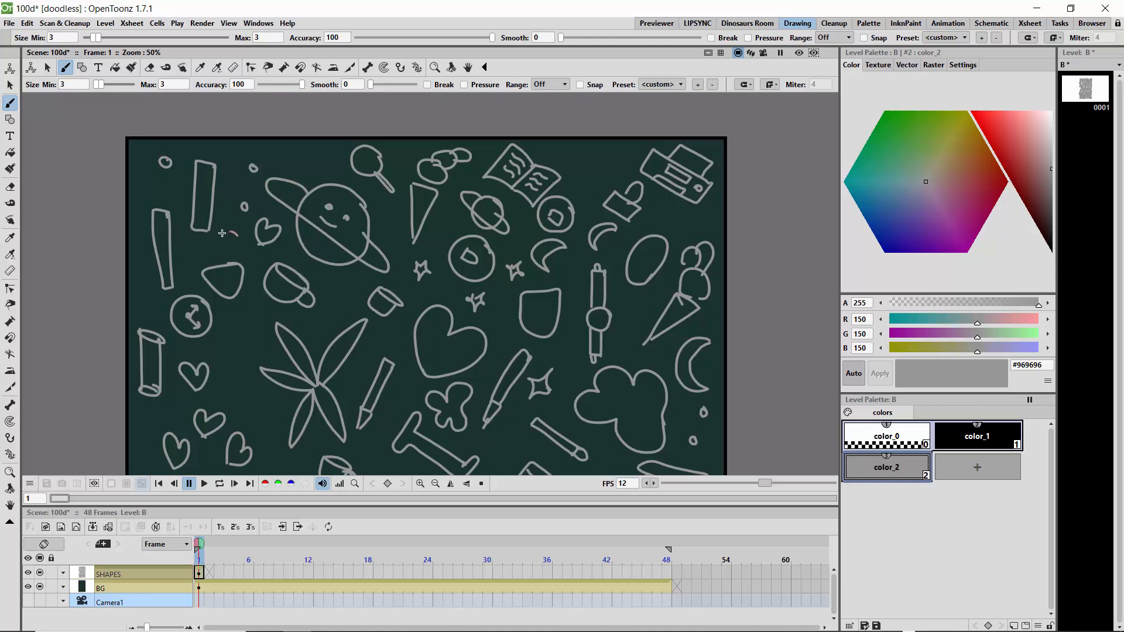
mouse_move(222, 233)
left_mouse_down()
mouse_move(223, 249)
mouse_move(240, 233)
left_mouse_up()
mouse_move(325, 160)
left_mouse_down()
mouse_move(302, 161)
mouse_move(312, 149)
left_mouse_up()
mouse_move(506, 324)
left_mouse_down()
mouse_move(497, 314)
mouse_move(507, 324)
left_mouse_up()
left_click_drag(587, 158, 615, 164)
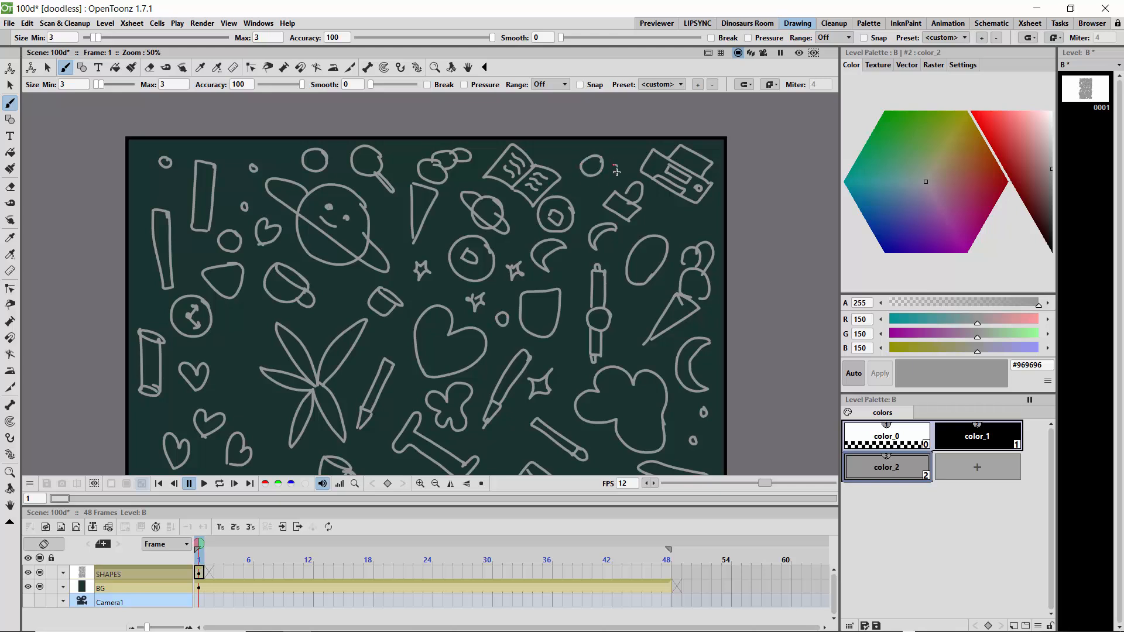
- Draw a bean shape and a narrow oval below the printer, and another bean and tiny circles around the lower ice cream cone
mouse_move(677, 209)
left_mouse_down()
mouse_move(673, 220)
mouse_move(664, 205)
mouse_move(716, 214)
mouse_move(707, 230)
left_mouse_up()
left_click_drag(713, 313, 714, 315)
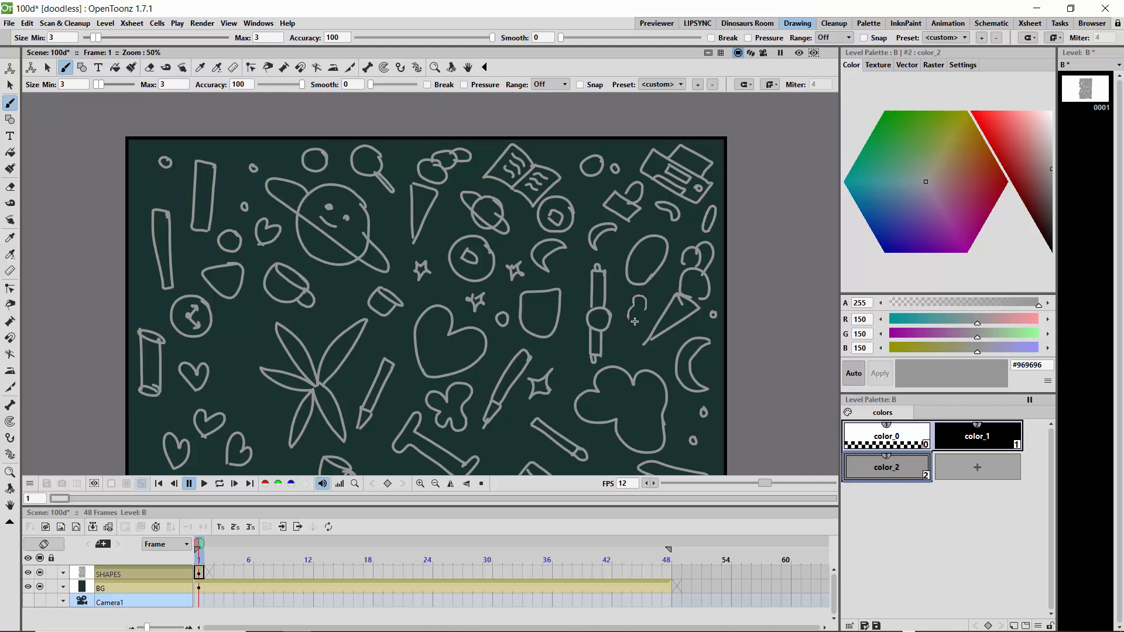
mouse_move(655, 353)
left_mouse_down()
mouse_move(615, 346)
mouse_move(563, 352)
left_mouse_up()
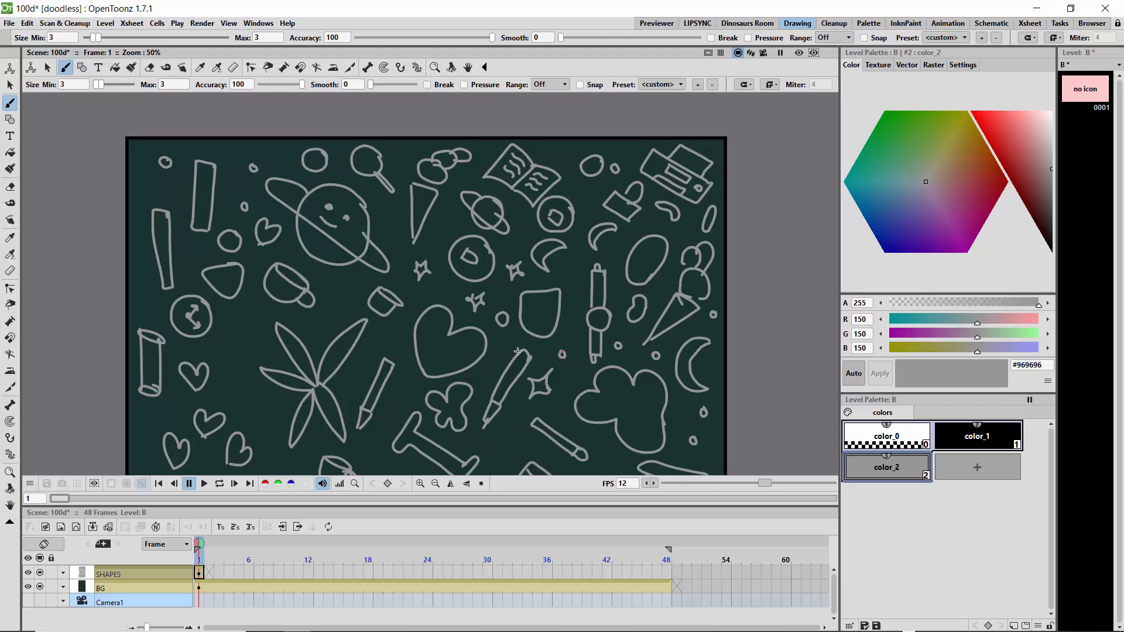
- Add circles inside the large heart and pebbles between the two cups, and draw a wavy bean and a pipe beside the leaves
left_click_drag(438, 325, 457, 352)
mouse_move(350, 285)
left_mouse_down()
mouse_move(329, 310)
mouse_move(328, 280)
left_mouse_up()
mouse_move(255, 341)
left_mouse_down()
mouse_move(250, 306)
mouse_move(239, 323)
mouse_move(252, 344)
mouse_move(234, 369)
mouse_move(253, 374)
mouse_move(251, 399)
mouse_move(277, 429)
mouse_move(253, 387)
left_mouse_up()
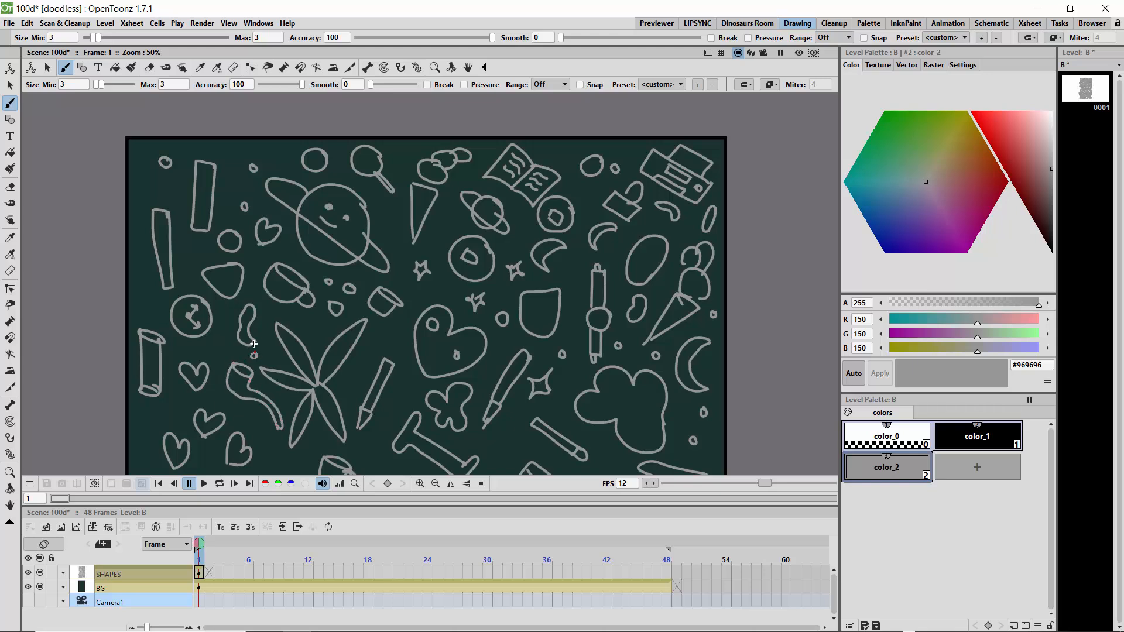
- Add veins to the large leaves, inner lines to the bolt shape, and a smaller flower inside the cloud-like blossom
mouse_move(262, 322)
left_mouse_down()
mouse_move(231, 343)
mouse_move(307, 372)
mouse_move(298, 383)
left_mouse_up()
mouse_move(297, 428)
left_mouse_down()
mouse_move(324, 398)
mouse_move(331, 414)
left_mouse_up()
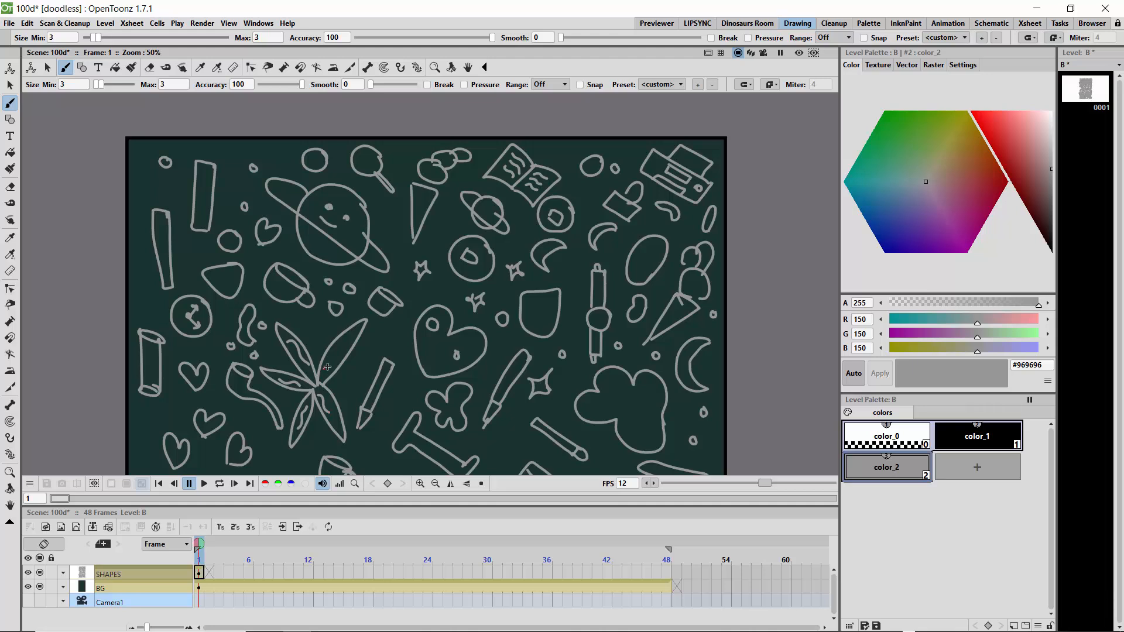
left_click_drag(328, 366, 355, 338)
mouse_move(414, 424)
left_mouse_down()
mouse_move(403, 445)
mouse_move(468, 473)
left_mouse_up()
mouse_move(628, 391)
left_mouse_down()
mouse_move(613, 411)
mouse_move(636, 424)
mouse_move(641, 391)
mouse_move(628, 388)
left_mouse_up()
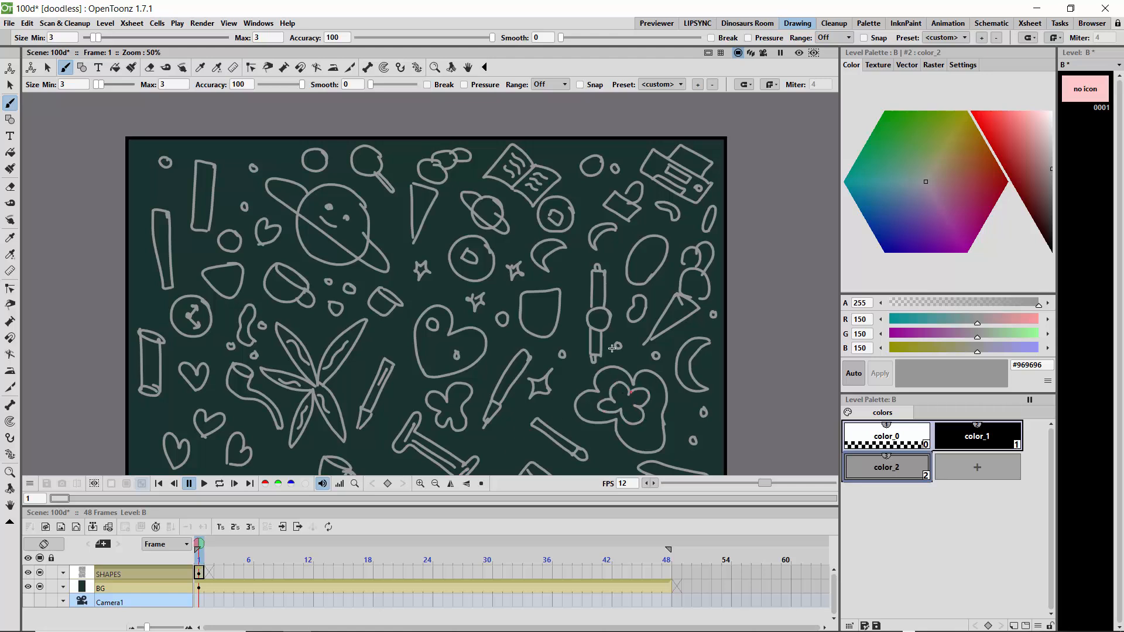
- Draw small circles and rectangles around the moons and the open book, and a foaming mug beside the bolt shape
left_click(572, 277)
mouse_move(609, 259)
left_mouse_down()
mouse_move(620, 245)
mouse_move(610, 258)
left_mouse_up()
mouse_move(591, 187)
left_mouse_down()
mouse_move(593, 202)
mouse_move(561, 162)
mouse_move(622, 151)
left_mouse_up()
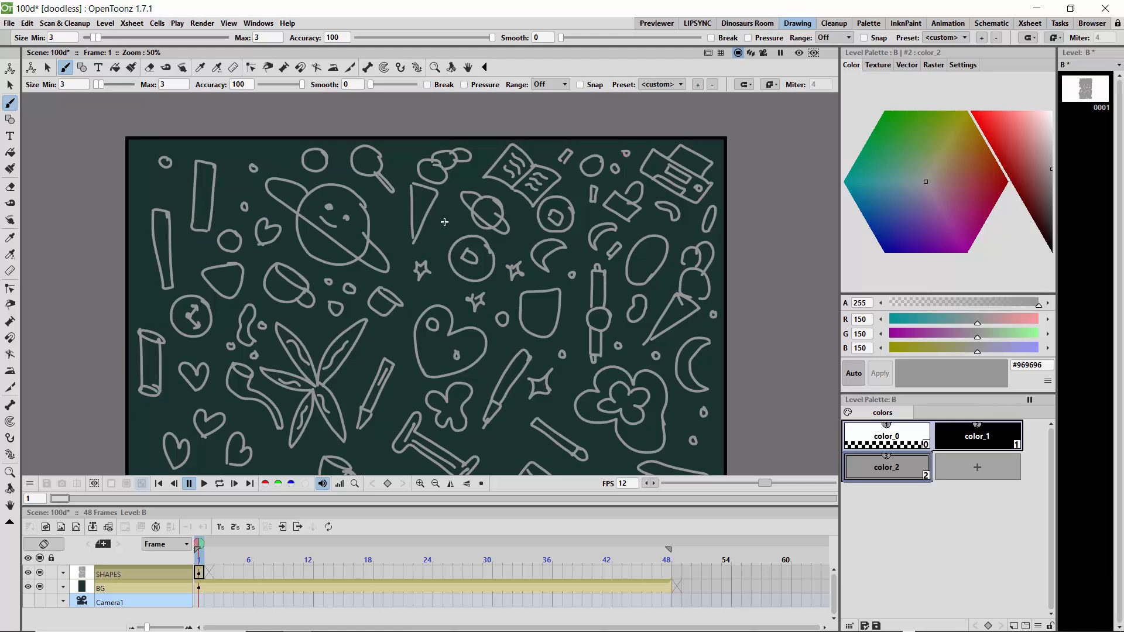
left_click_drag(441, 215, 445, 215)
left_click_drag(562, 351, 560, 352)
mouse_move(495, 435)
left_mouse_down()
mouse_move(524, 436)
mouse_move(496, 425)
mouse_move(497, 461)
mouse_move(524, 448)
mouse_move(516, 468)
mouse_move(495, 464)
mouse_move(496, 453)
left_mouse_up()
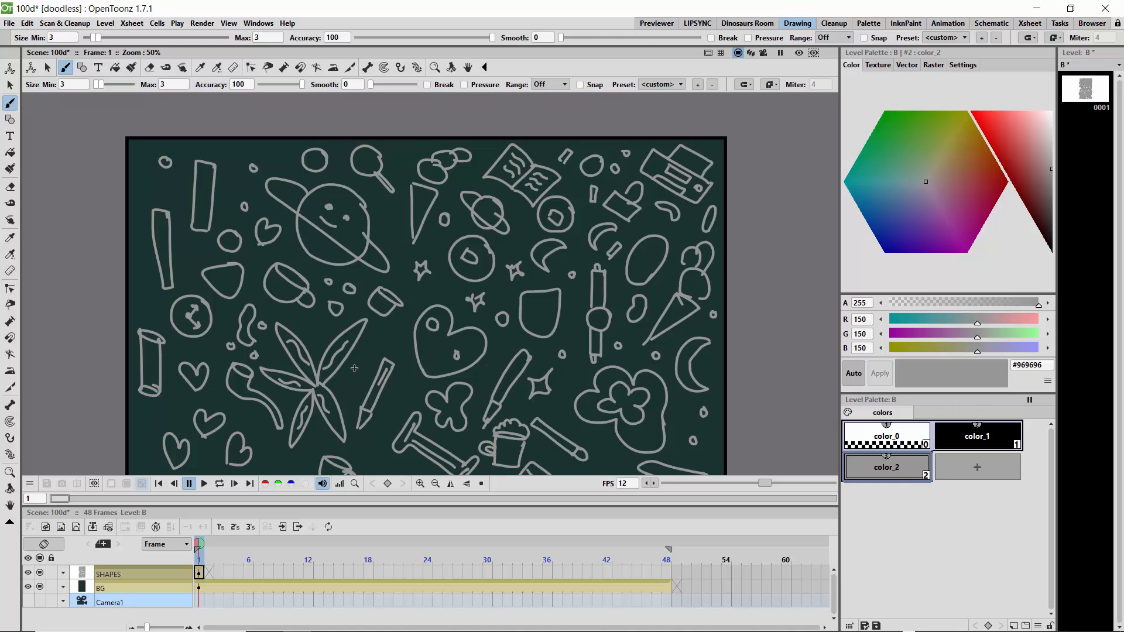
- Draw two small bean shapes beside the smiling flower and a small curl above the bolt shape beneath it
left_click(13, 506)
mouse_move(315, 394)
left_mouse_down()
mouse_move(359, 175)
mouse_move(348, 125)
left_mouse_up()
left_click_drag(410, 333, 356, 179)
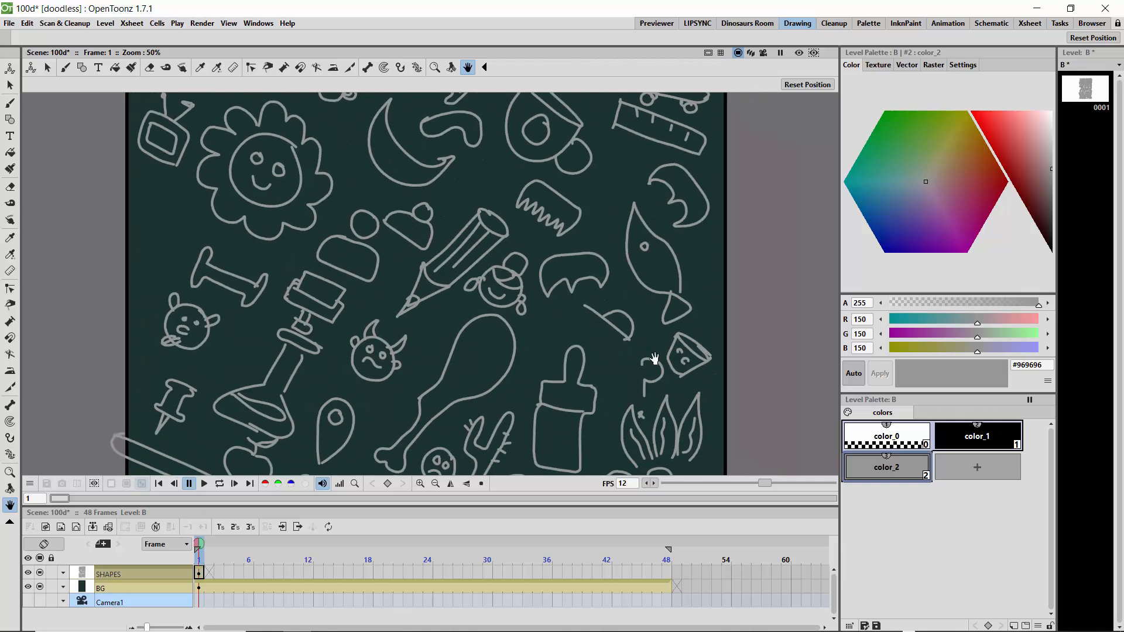
left_click(9, 104)
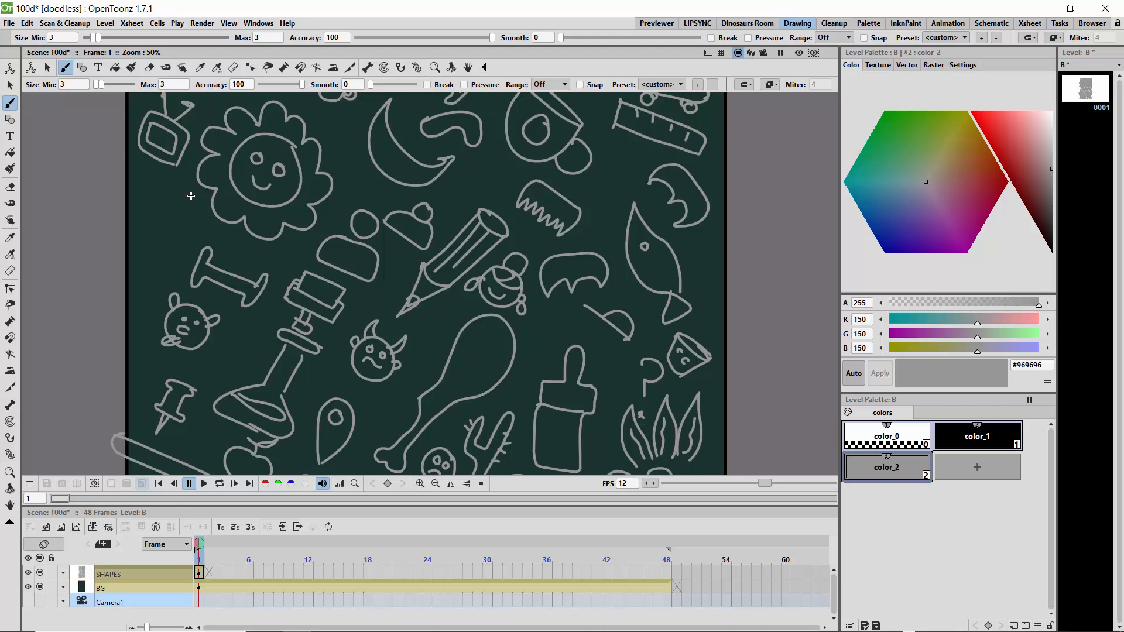
mouse_move(165, 220)
left_mouse_down()
mouse_move(187, 214)
mouse_move(169, 221)
mouse_move(175, 186)
mouse_move(160, 187)
mouse_move(173, 198)
left_mouse_up()
left_click_drag(229, 241, 226, 245)
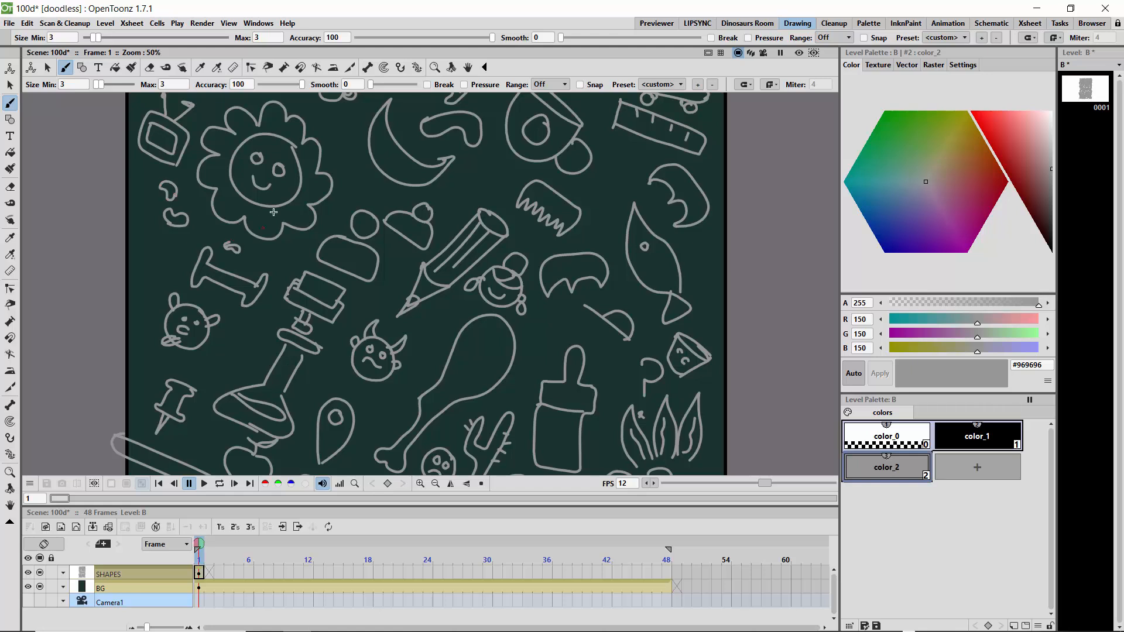
- Draw a pointed four-armed leaf above the flask, two small ovals above the animal face, and a corded plug beside the devil face
mouse_move(239, 336)
left_mouse_down()
mouse_move(241, 364)
mouse_move(207, 358)
mouse_move(265, 357)
mouse_move(241, 366)
left_mouse_up()
left_click_drag(238, 368, 230, 383)
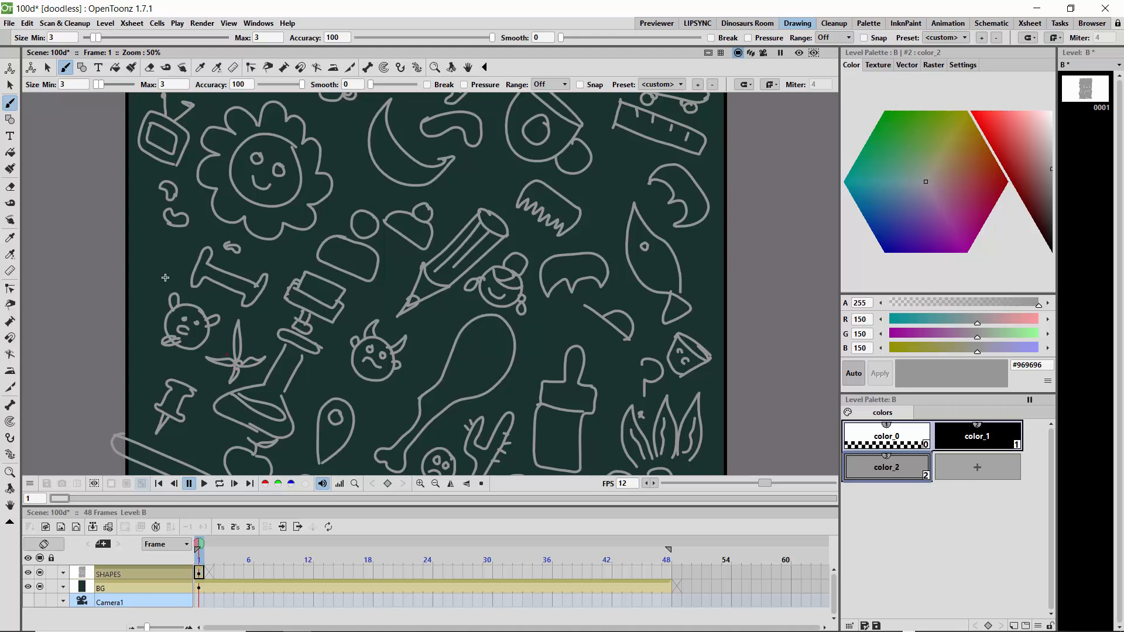
left_click_drag(164, 251, 156, 252)
left_click_drag(153, 259, 154, 260)
mouse_move(444, 321)
left_mouse_down()
mouse_move(421, 337)
mouse_move(439, 337)
mouse_move(441, 317)
mouse_move(464, 307)
left_mouse_up()
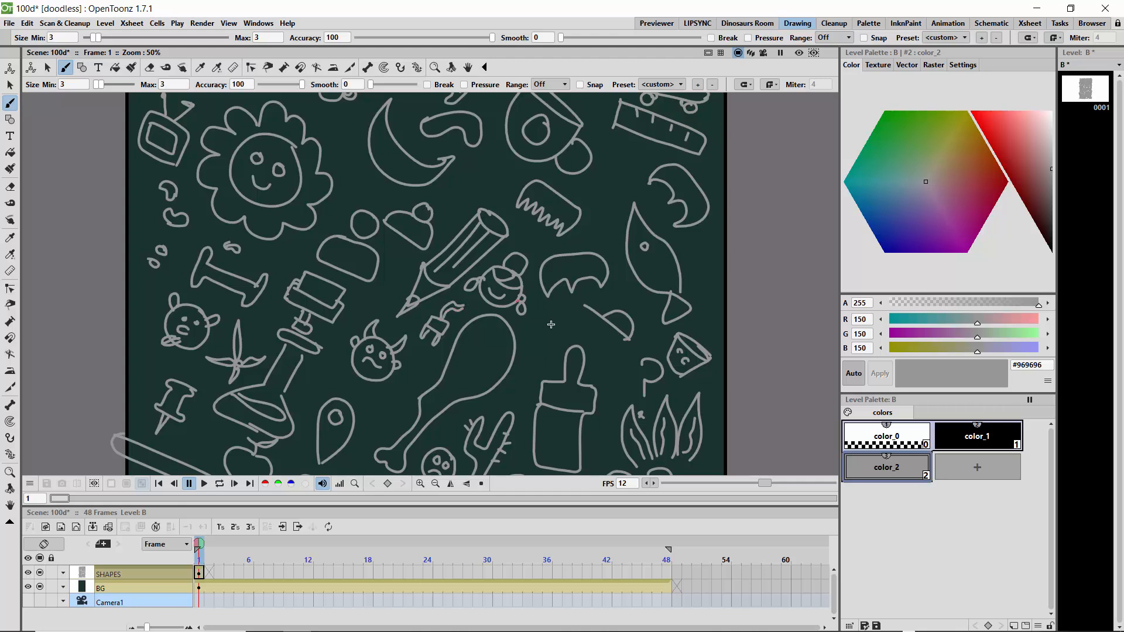
- Draw an open laptop beside the cap and a chair between the brush and the question mark
mouse_move(558, 309)
left_mouse_down()
mouse_move(583, 322)
mouse_move(541, 324)
mouse_move(563, 339)
mouse_move(526, 322)
mouse_move(544, 341)
mouse_move(522, 328)
mouse_move(545, 324)
left_mouse_up()
mouse_move(557, 315)
left_mouse_down()
mouse_move(579, 325)
mouse_move(564, 335)
left_mouse_up()
mouse_move(547, 321)
left_mouse_down()
mouse_move(563, 335)
mouse_move(577, 325)
mouse_move(626, 358)
mouse_move(618, 379)
mouse_move(596, 371)
left_mouse_up()
mouse_move(596, 371)
left_mouse_down()
mouse_move(617, 380)
mouse_move(612, 386)
left_mouse_up()
mouse_move(618, 380)
left_mouse_down()
mouse_move(628, 389)
mouse_move(612, 386)
mouse_move(602, 403)
mouse_move(614, 403)
left_mouse_up()
mouse_move(596, 376)
left_mouse_down()
mouse_move(590, 385)
mouse_move(612, 403)
left_mouse_up()
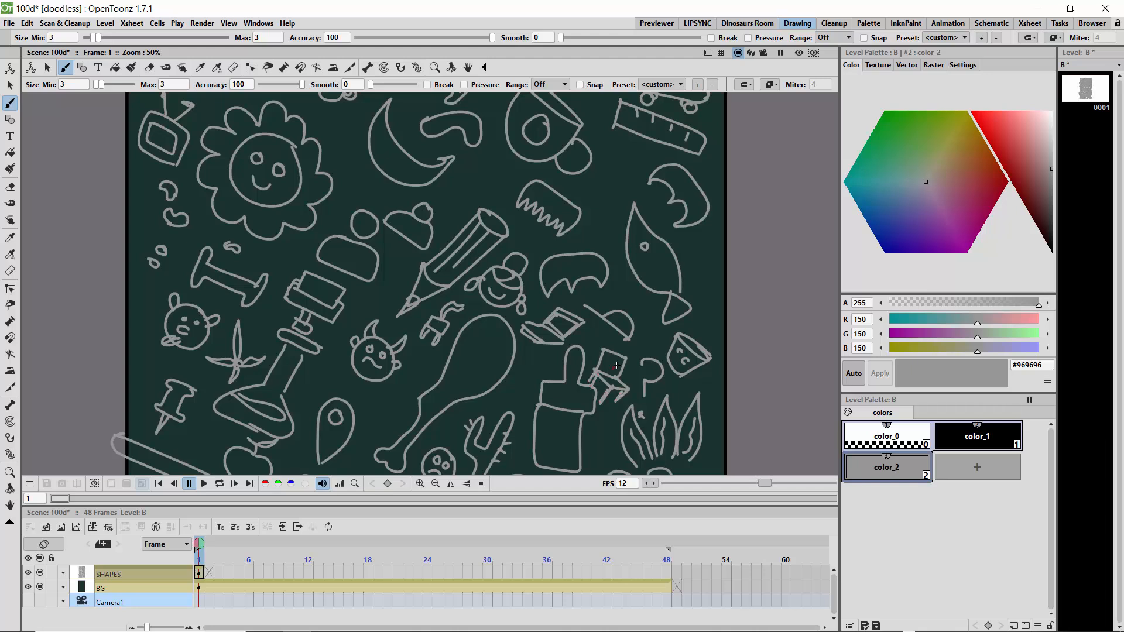
mouse_move(622, 359)
left_mouse_down()
mouse_move(615, 373)
mouse_move(604, 368)
left_mouse_up()
- Add wavy bristle lines inside the brush and inner contour lines to the fish's body and tail
mouse_move(567, 415)
left_mouse_down()
mouse_move(567, 459)
mouse_move(548, 424)
mouse_move(550, 455)
left_mouse_up()
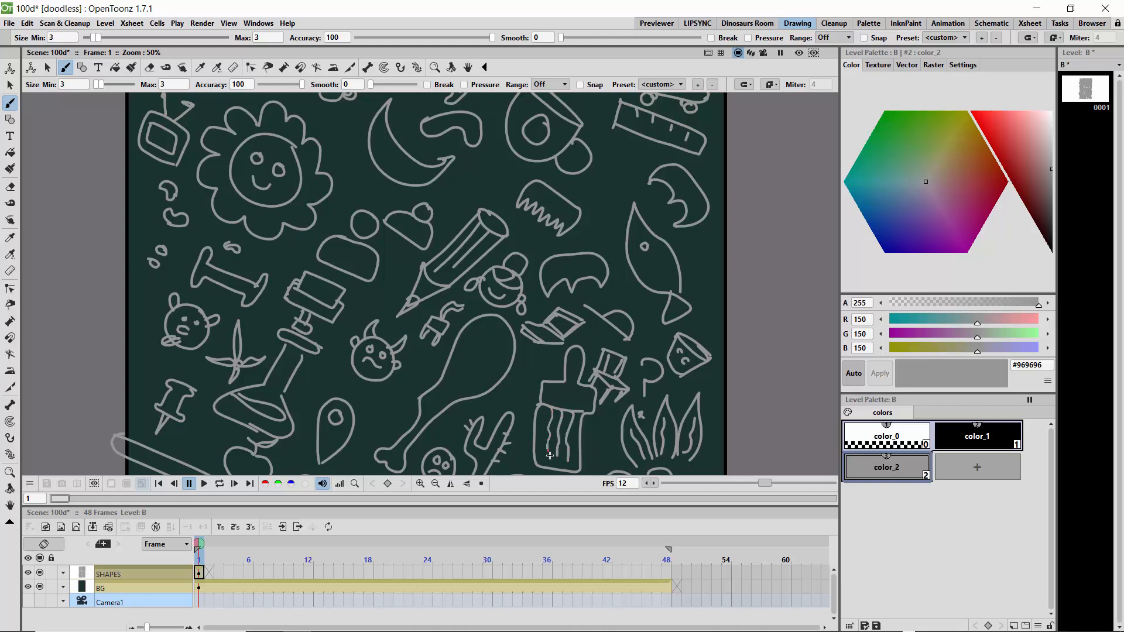
mouse_move(633, 208)
left_mouse_down()
mouse_move(669, 247)
mouse_move(632, 243)
mouse_move(635, 217)
mouse_move(634, 245)
mouse_move(651, 275)
mouse_move(640, 264)
mouse_move(674, 314)
left_mouse_up()
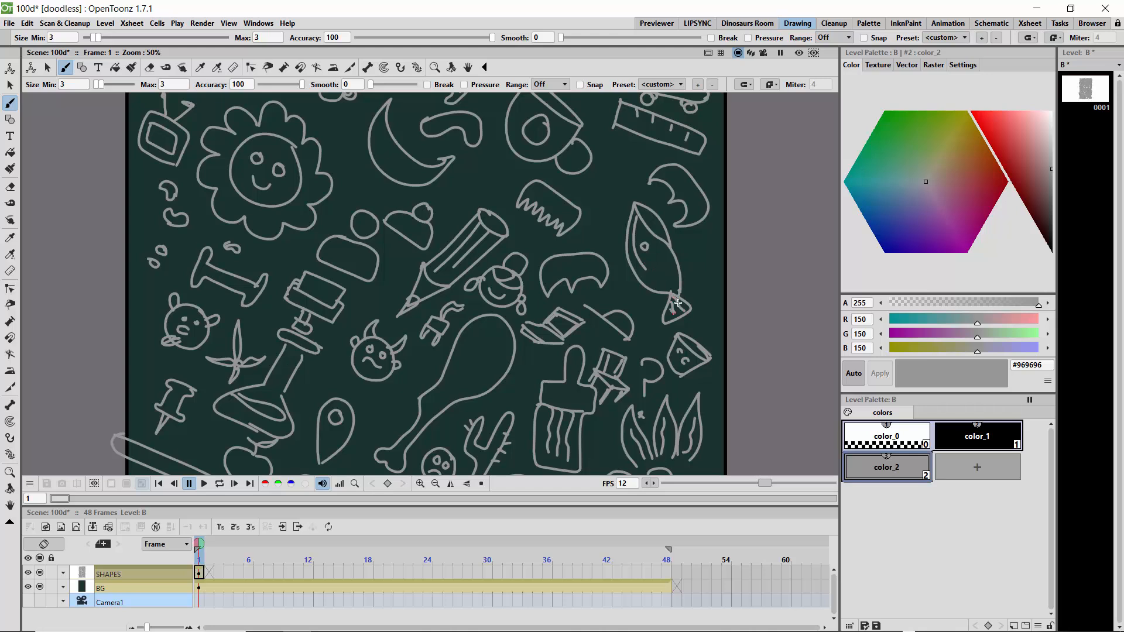
- Draw four small pointed leaf shapes, one on each side of the crescent moon and one on each side of the map pin
mouse_move(486, 185)
left_mouse_down()
mouse_move(469, 166)
mouse_move(495, 197)
mouse_move(472, 165)
left_mouse_up()
mouse_move(370, 186)
left_mouse_down()
mouse_move(349, 159)
mouse_move(379, 198)
left_mouse_up()
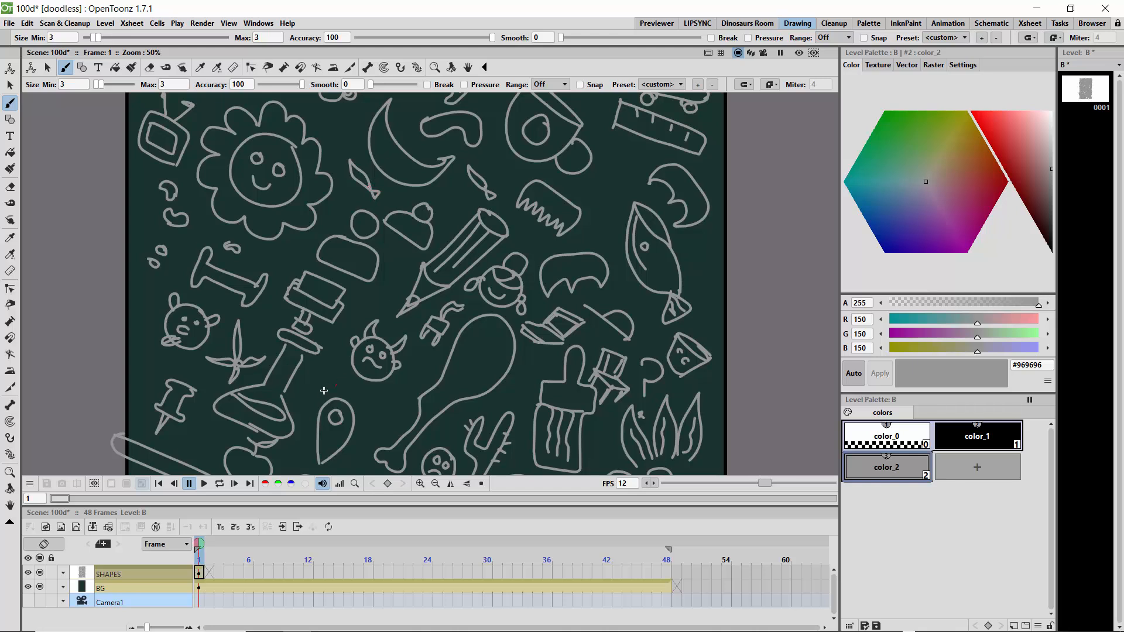
mouse_move(327, 389)
left_mouse_down()
mouse_move(333, 363)
mouse_move(316, 399)
left_mouse_up()
mouse_move(382, 408)
left_mouse_down()
mouse_move(398, 399)
mouse_move(381, 426)
left_mouse_up()
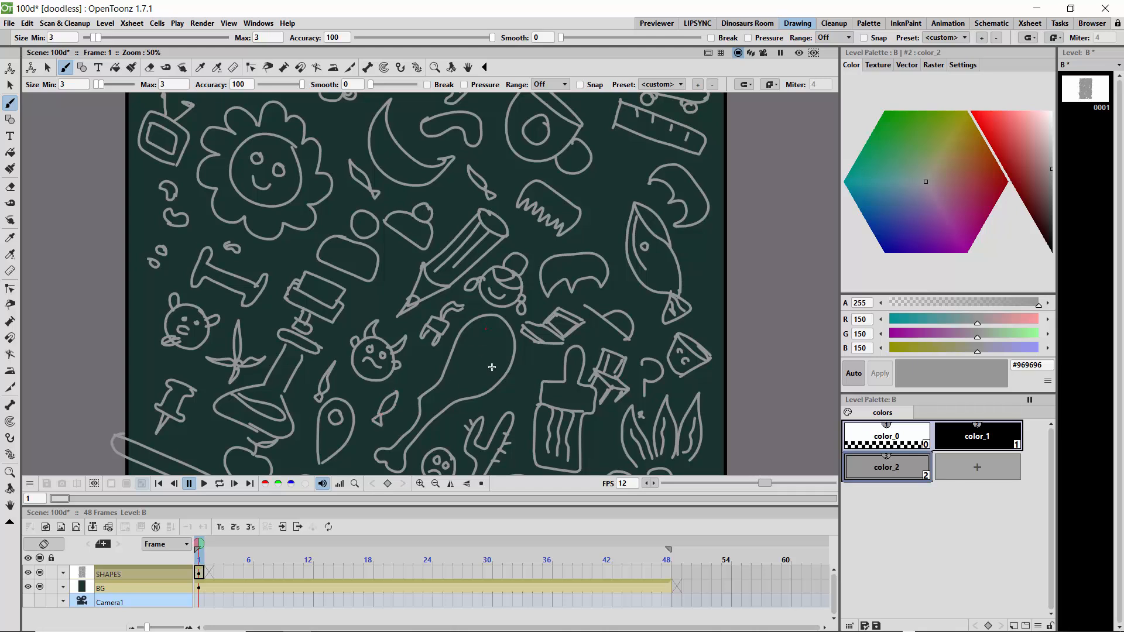
- Fill gaps with small circles around the fish, ruler and flower, and draw two little handled bags near the round-headed figure
left_click_drag(700, 271, 701, 271)
left_click_drag(625, 165, 623, 145)
mouse_move(336, 123)
left_mouse_down()
mouse_move(343, 111)
mouse_move(337, 123)
left_mouse_up()
mouse_move(286, 247)
left_mouse_down()
mouse_move(295, 243)
mouse_move(281, 253)
mouse_move(302, 262)
mouse_move(278, 262)
mouse_move(281, 244)
left_mouse_up()
mouse_move(339, 198)
left_mouse_down()
mouse_move(329, 214)
mouse_move(348, 207)
mouse_move(340, 199)
left_mouse_up()
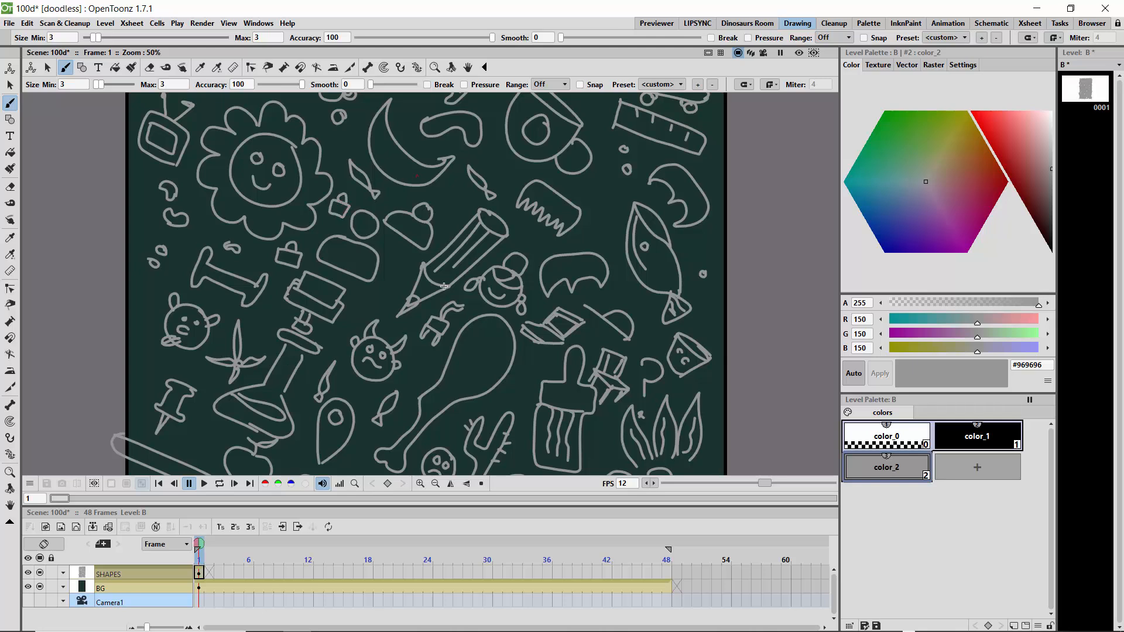
- Draw small leafed fruits beside the speech bubble, beside the lower question mark and next to the tree's crown
left_click(10, 504)
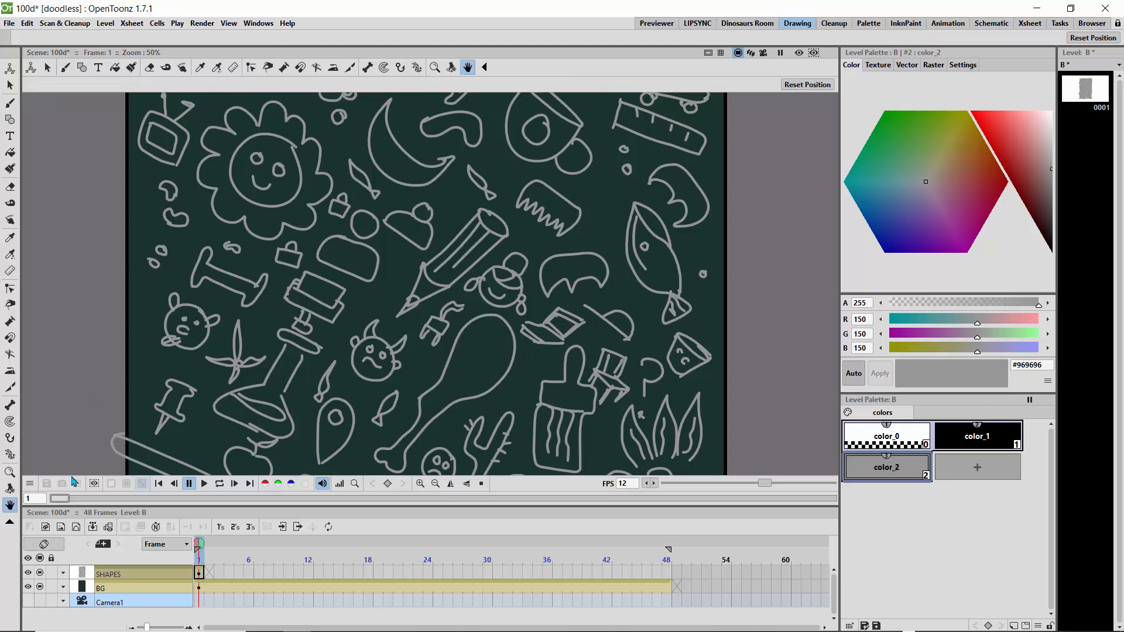
mouse_move(229, 274)
left_mouse_down()
mouse_move(250, 251)
mouse_move(251, 143)
left_mouse_up()
mouse_move(318, 326)
left_mouse_down()
mouse_move(293, 264)
mouse_move(257, 291)
left_mouse_up()
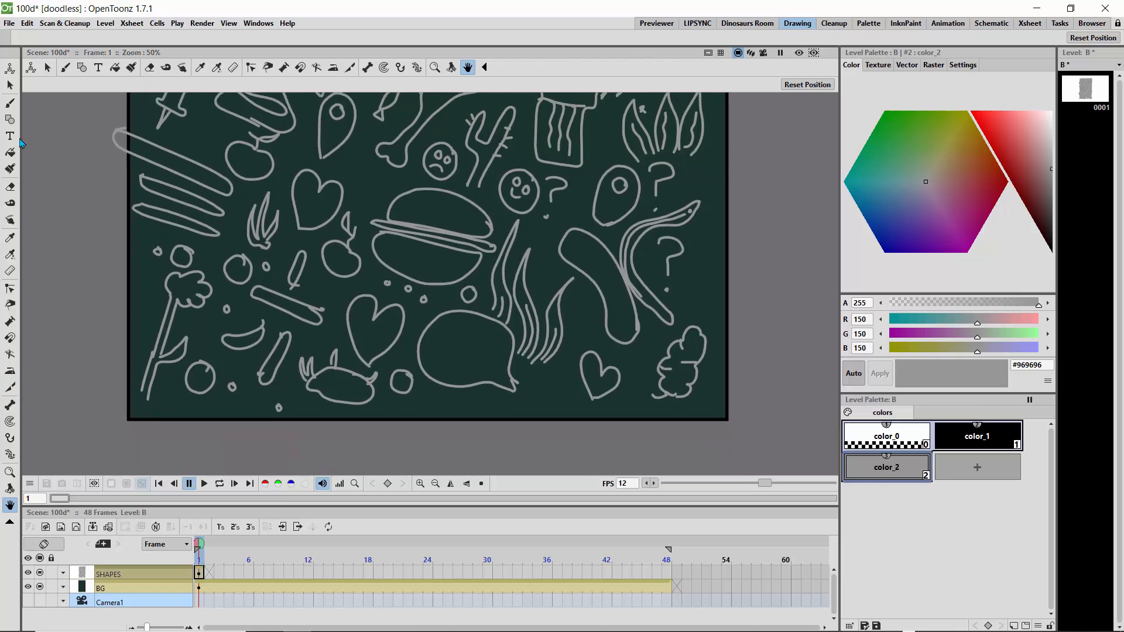
left_click(10, 104)
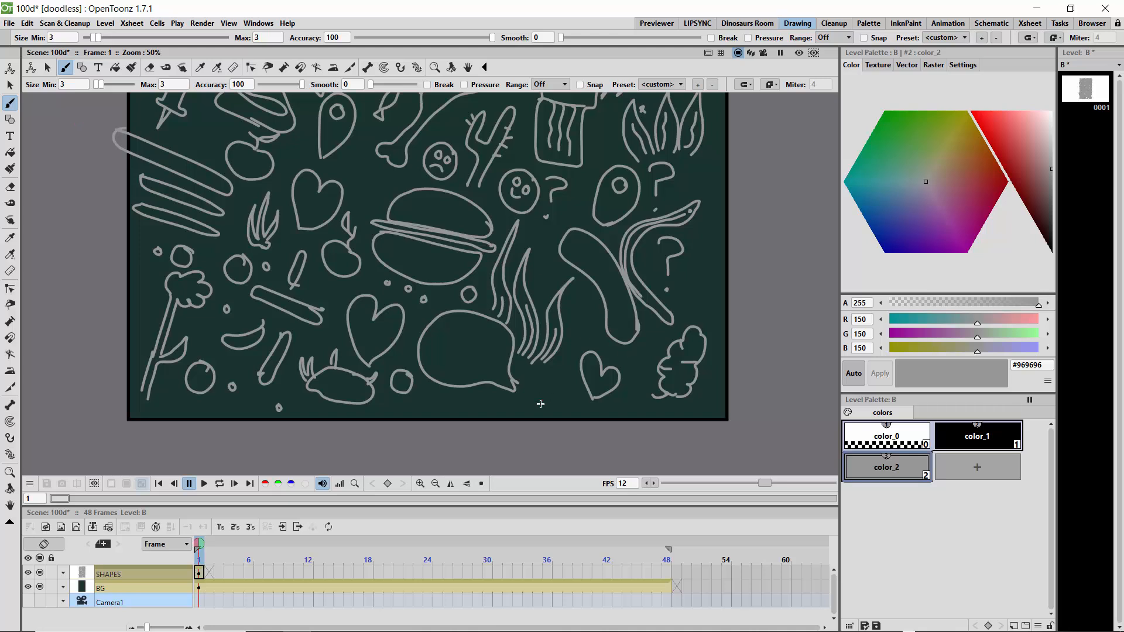
mouse_move(545, 386)
left_mouse_down()
mouse_move(558, 407)
mouse_move(537, 398)
mouse_move(548, 384)
left_mouse_up()
mouse_move(550, 384)
left_mouse_down()
mouse_move(567, 370)
mouse_move(551, 384)
left_mouse_up()
mouse_move(714, 279)
left_mouse_down()
mouse_move(684, 271)
mouse_move(685, 296)
mouse_move(715, 282)
mouse_move(711, 252)
mouse_move(706, 266)
mouse_move(697, 251)
mouse_move(704, 265)
left_mouse_up()
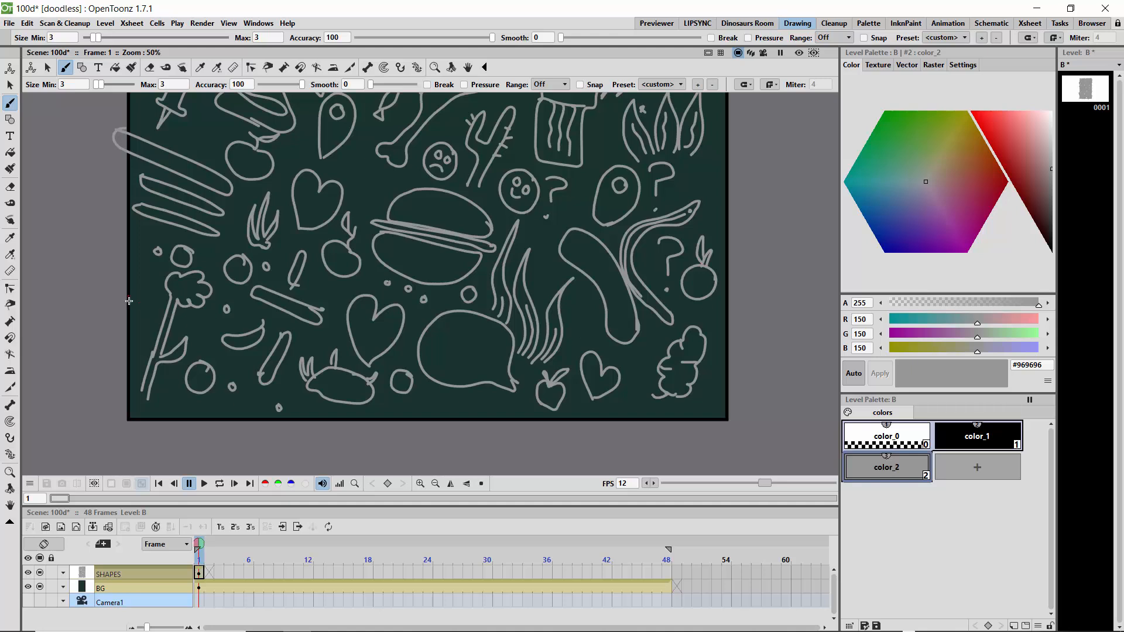
mouse_move(138, 308)
left_mouse_down()
mouse_move(157, 283)
mouse_move(159, 300)
mouse_move(136, 300)
mouse_move(149, 279)
mouse_move(137, 279)
mouse_move(139, 254)
mouse_move(147, 276)
left_mouse_up()
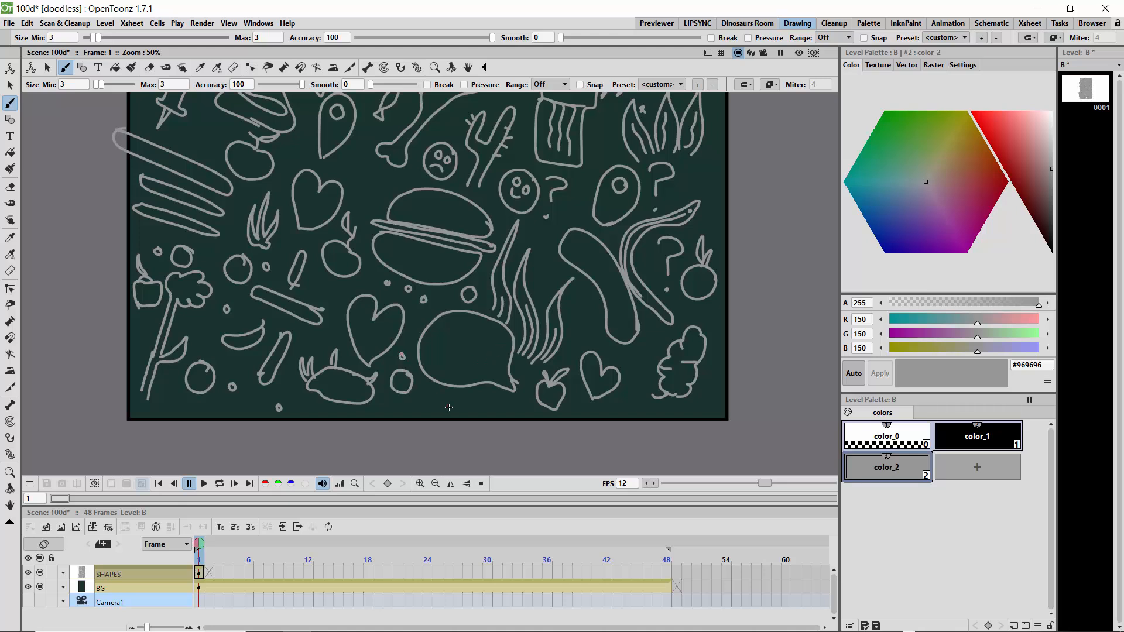
- Scatter small squares below the speech bubble, around the lower heart and curly cloud shape, and beside the upper question mark
left_click_drag(449, 398, 482, 405)
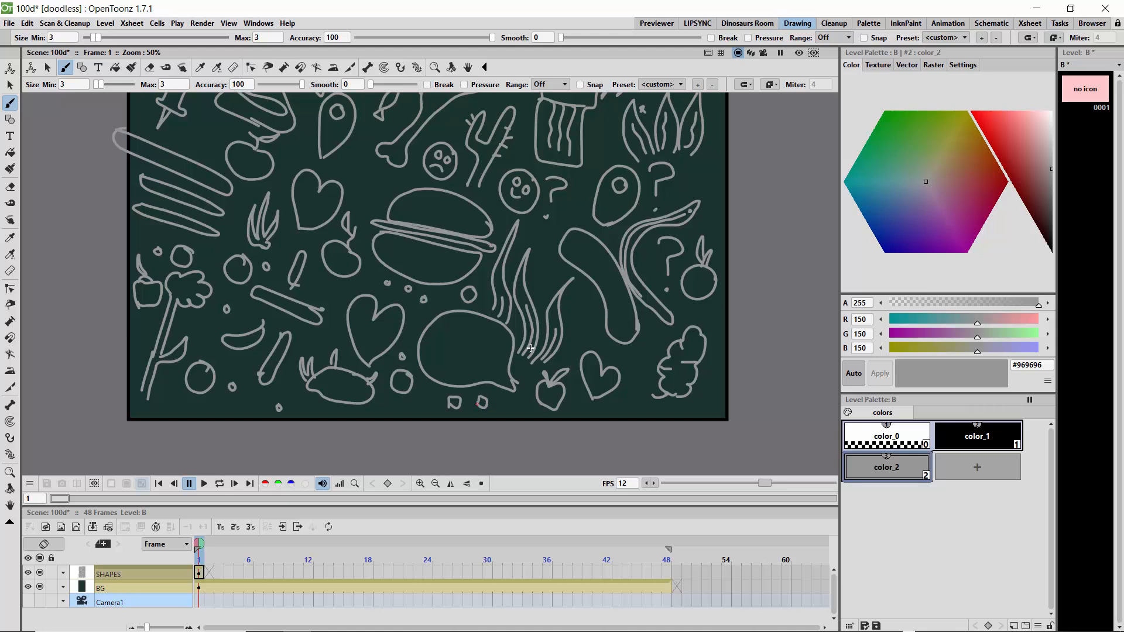
left_click_drag(584, 329, 581, 320)
mouse_move(633, 357)
left_mouse_down()
mouse_move(643, 355)
mouse_move(635, 364)
left_mouse_up()
mouse_move(705, 404)
left_mouse_down()
mouse_move(711, 393)
mouse_move(708, 404)
left_mouse_up()
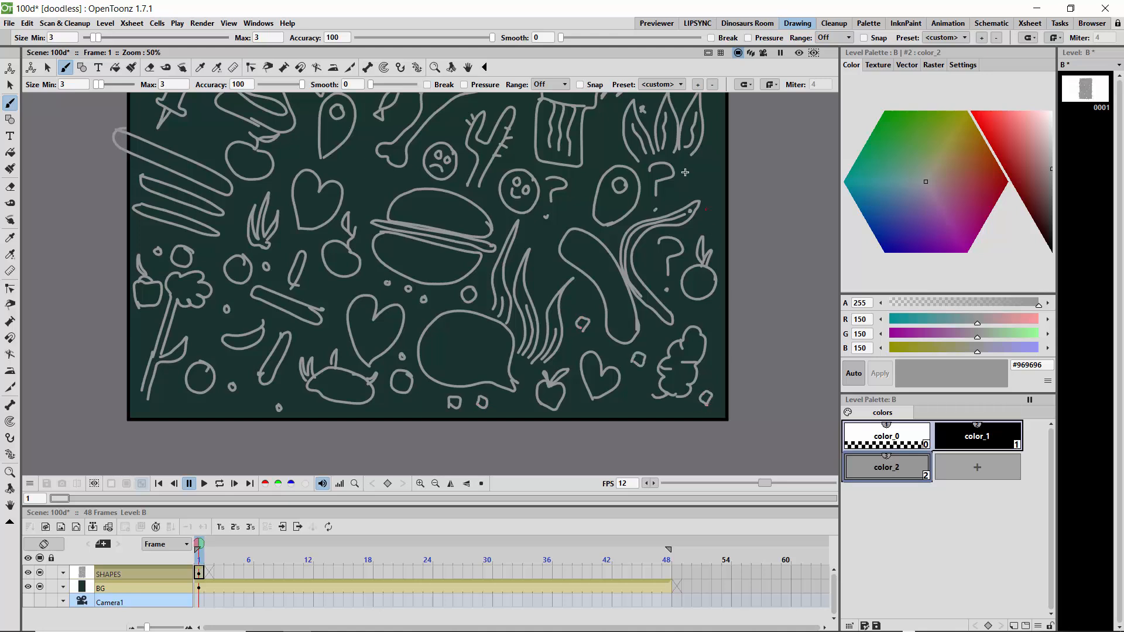
left_click_drag(707, 182, 705, 181)
- Add lines inside the speech bubble and draw two partial box shapes crossing the canvas's upper left edge
left_click(481, 484)
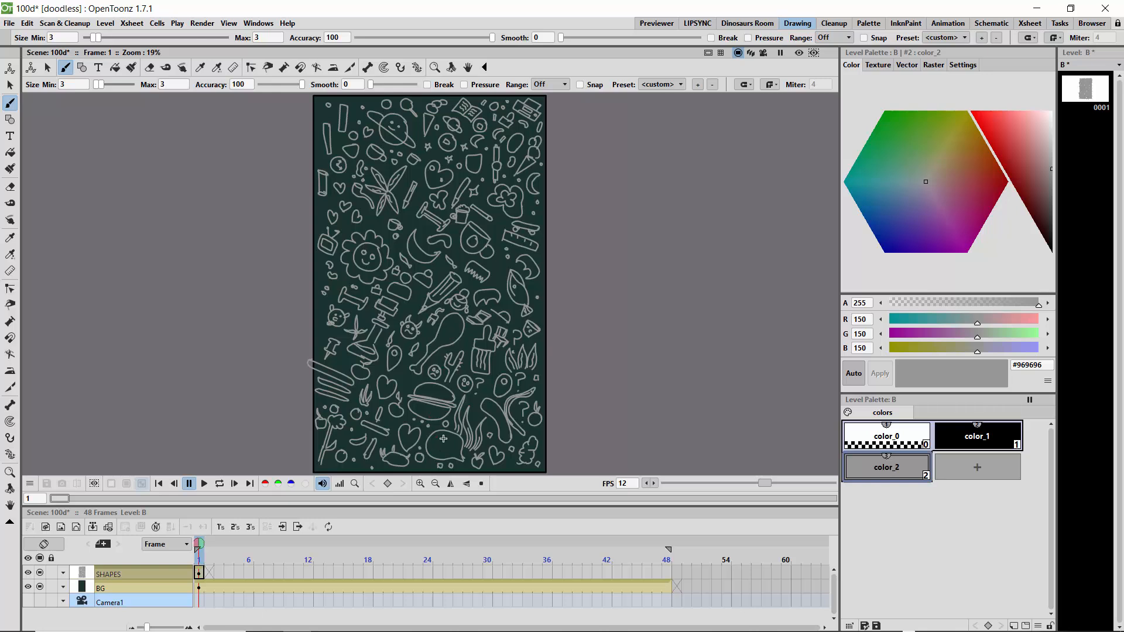
left_click_drag(435, 436, 455, 451)
left_click_drag(317, 114, 310, 156)
mouse_move(319, 206)
left_mouse_down()
mouse_move(318, 226)
mouse_move(305, 224)
left_mouse_up()
- Show the safe area overlay on the scene
left_click(228, 23)
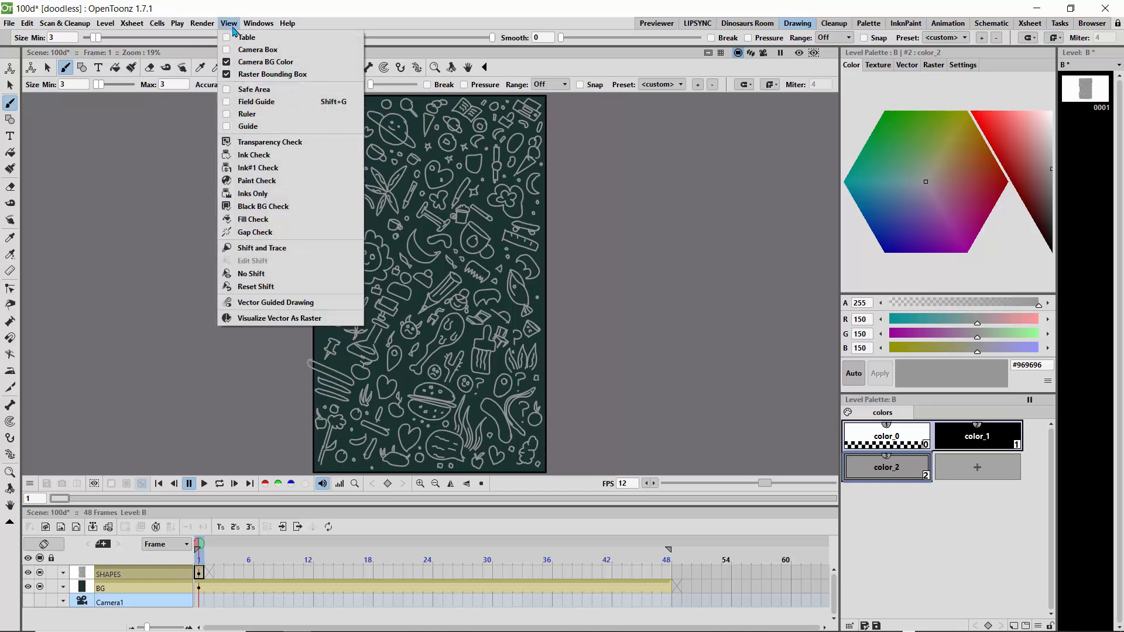
left_click(231, 90)
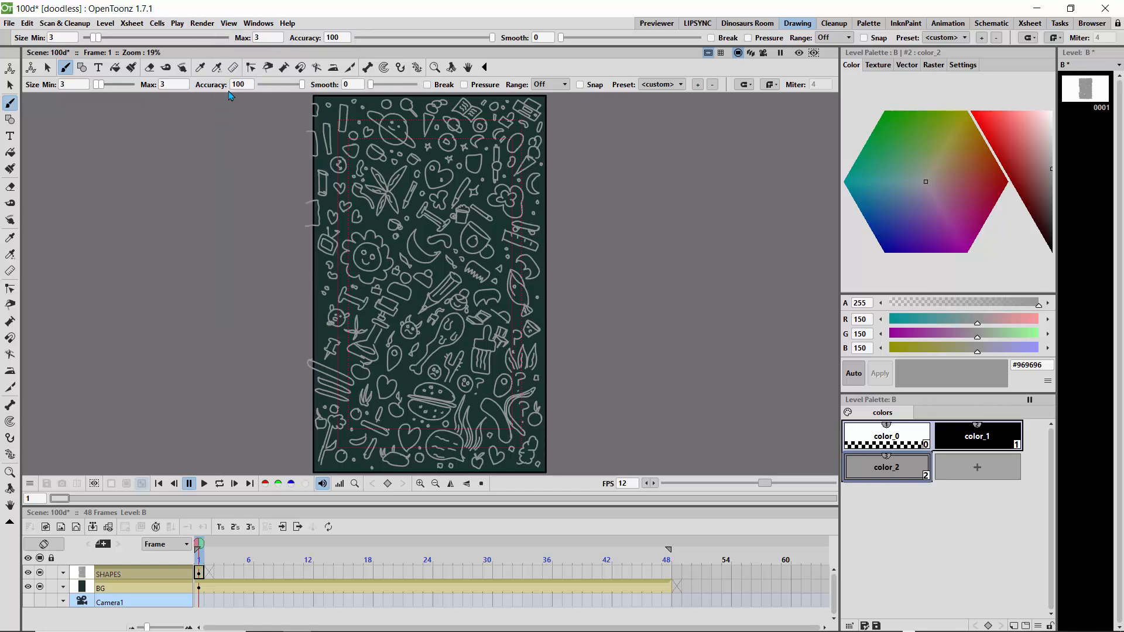